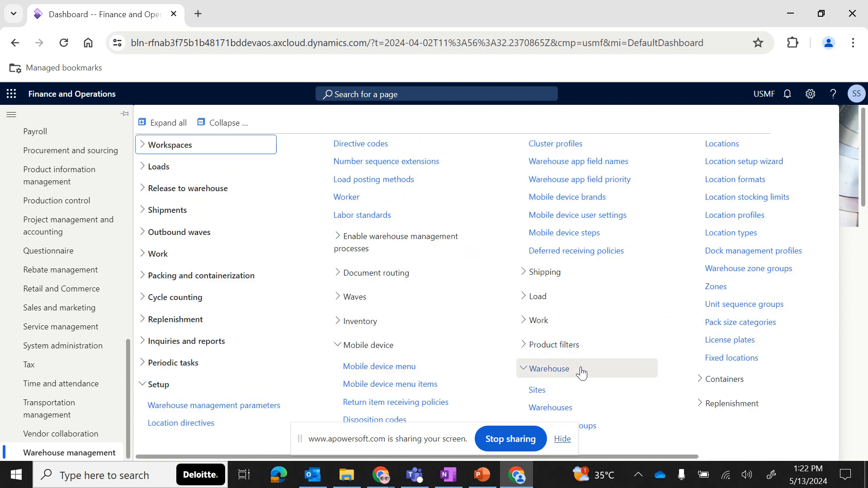
# - Open the warehouse Sites page and create a new site with ID and name Site- WMS
pyautogui.hscroll(4, 568, 372)
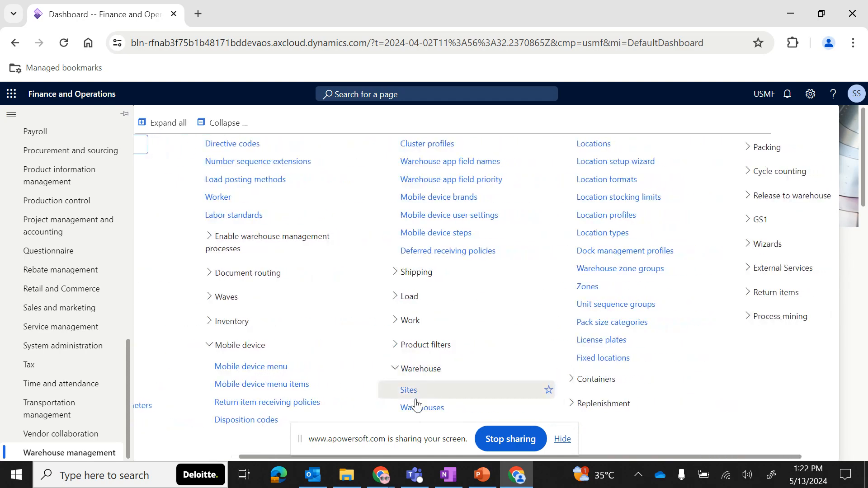
pyautogui.click(411, 396)
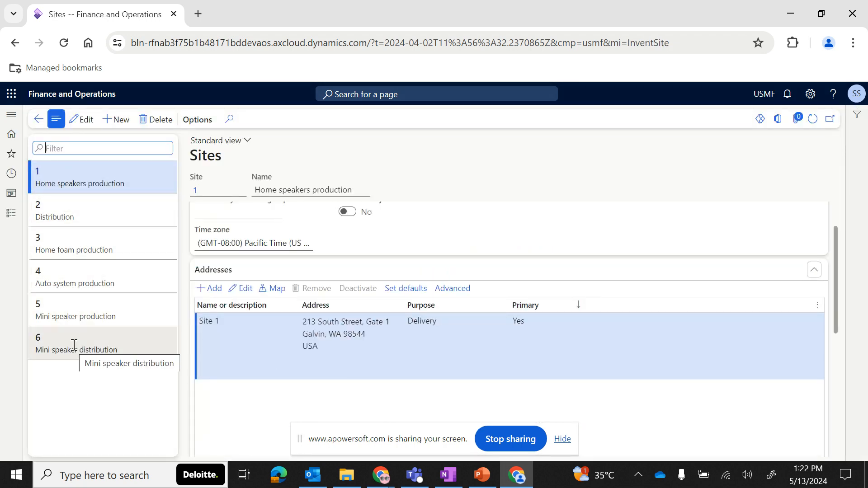
pyautogui.click(117, 125)
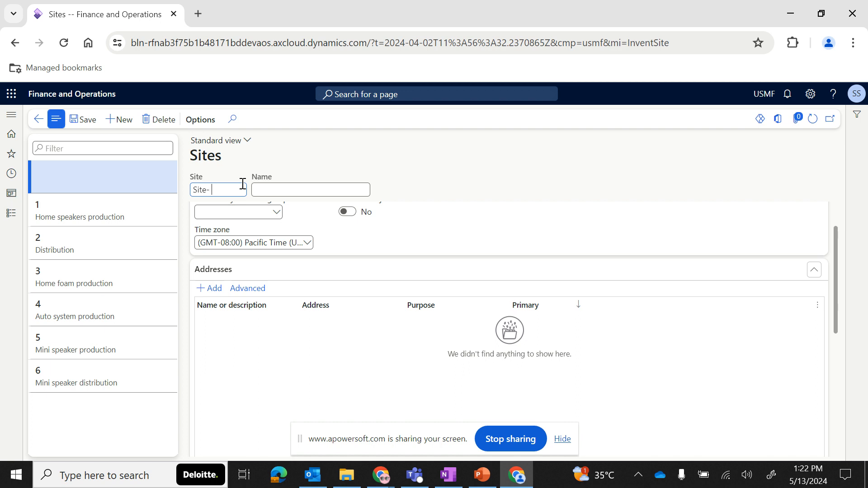
pyautogui.press('Tab')
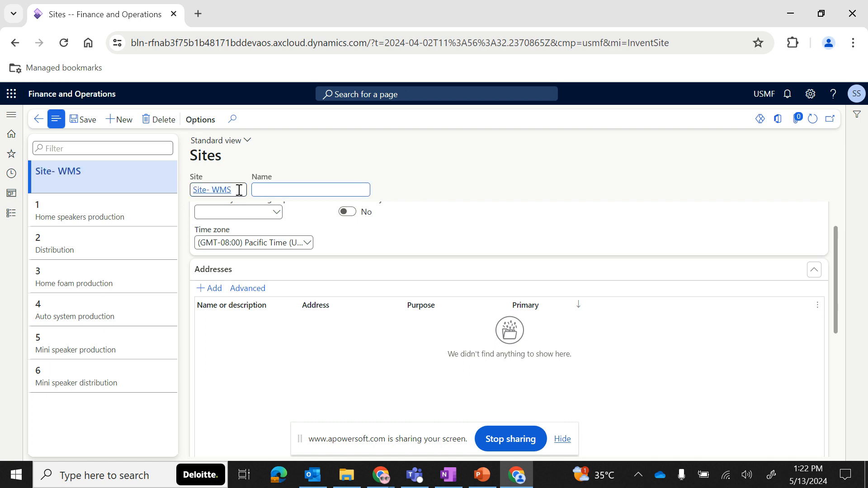
pyautogui.click(239, 190)
pyautogui.hotkey('ctrl', 'c')
pyautogui.click(271, 190)
pyautogui.hotkey('ctrl', 'v')
pyautogui.scroll(1, 341, 239)
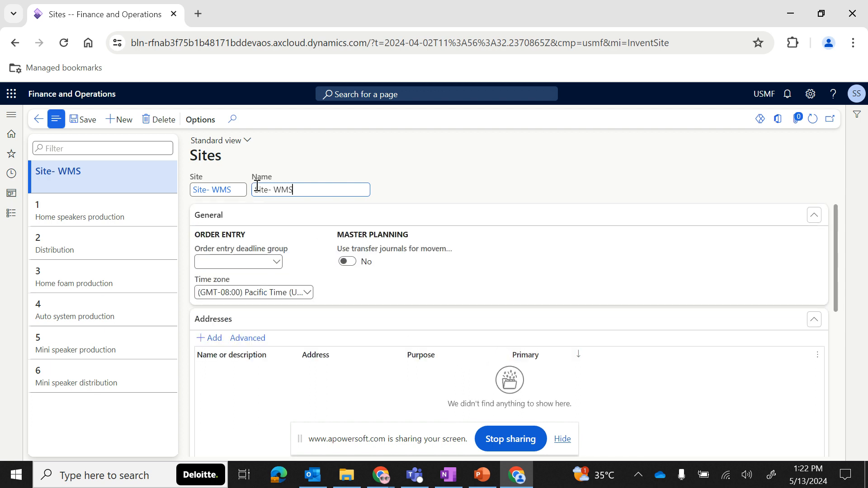
# - Review the new site's General, Addresses, Hierarchy and Warehouse sections, including the order entry deadline group options
pyautogui.click(292, 220)
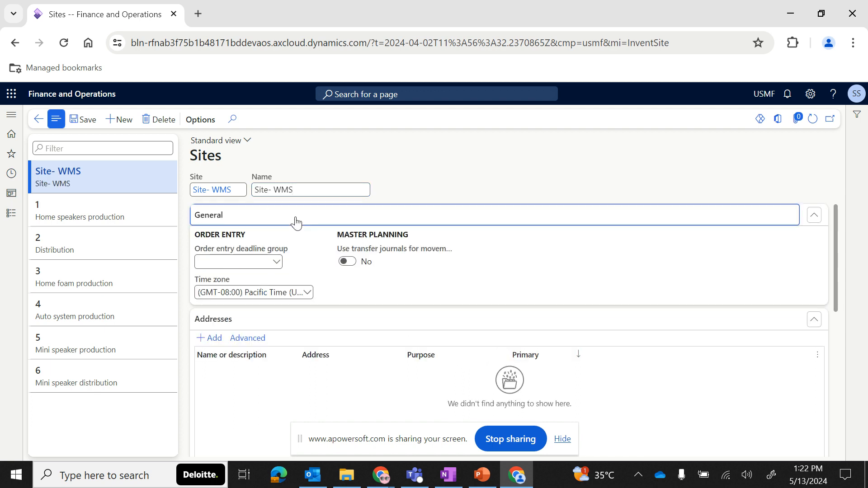
pyautogui.click(286, 240)
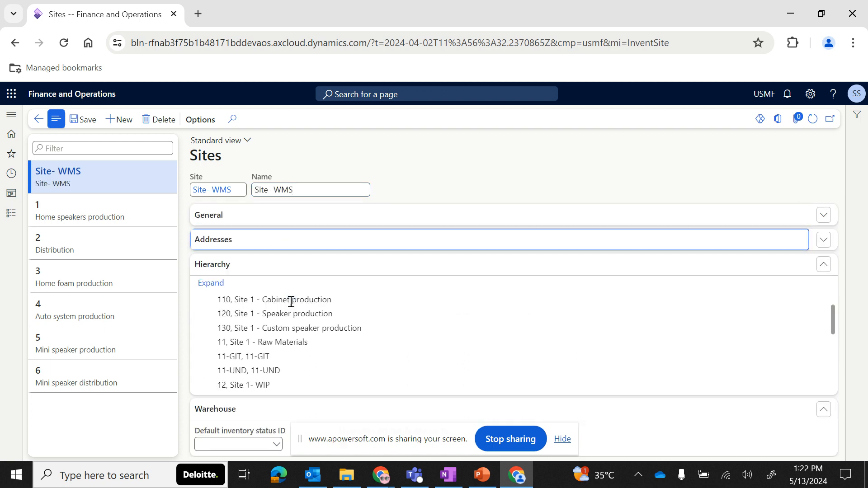
pyautogui.click(275, 266)
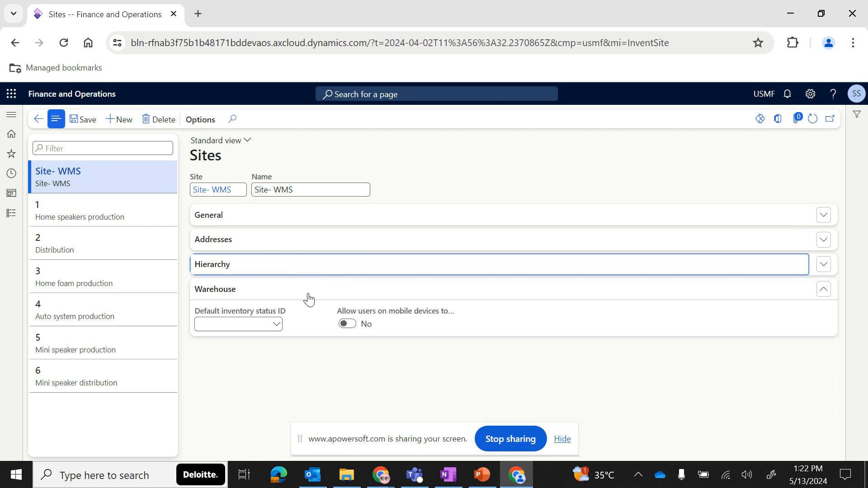
pyautogui.click(309, 299)
pyautogui.click(224, 216)
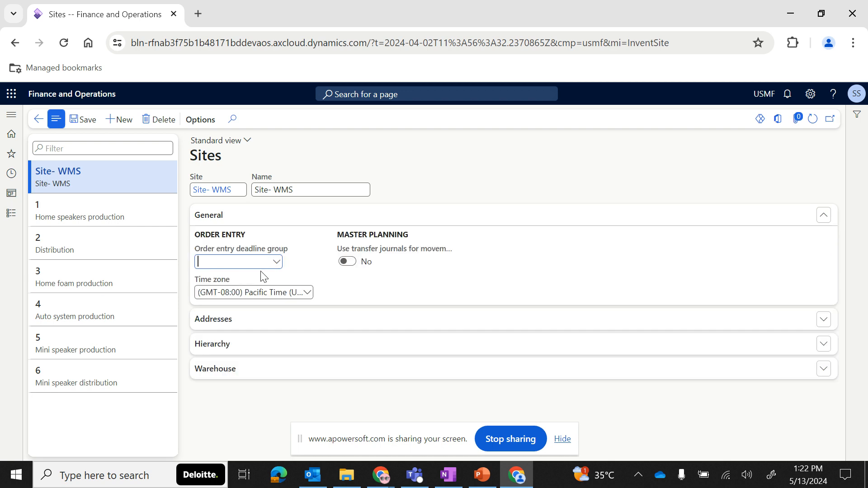
pyautogui.click(277, 262)
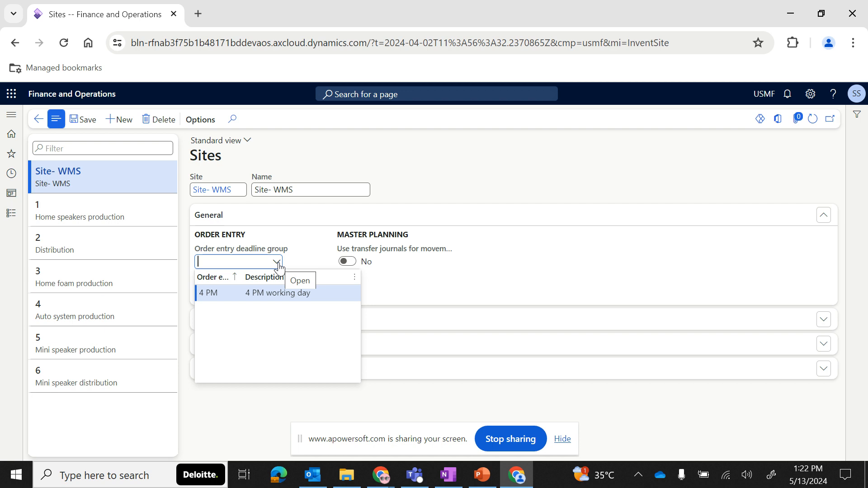
pyautogui.moveTo(241, 276); pyautogui.dragTo(255, 276)
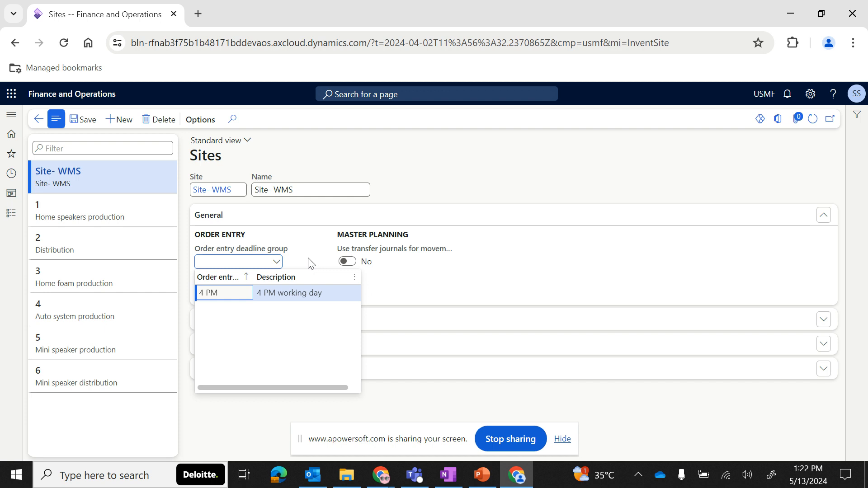
pyautogui.press('Escape')
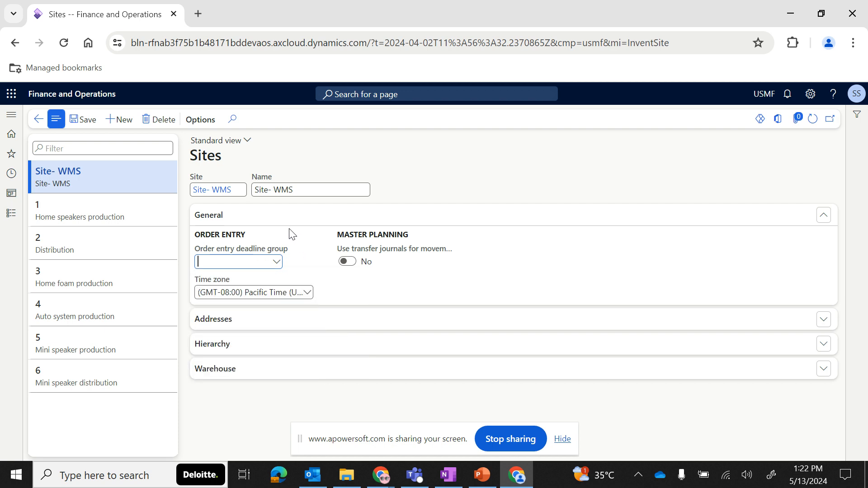
pyautogui.click(289, 223)
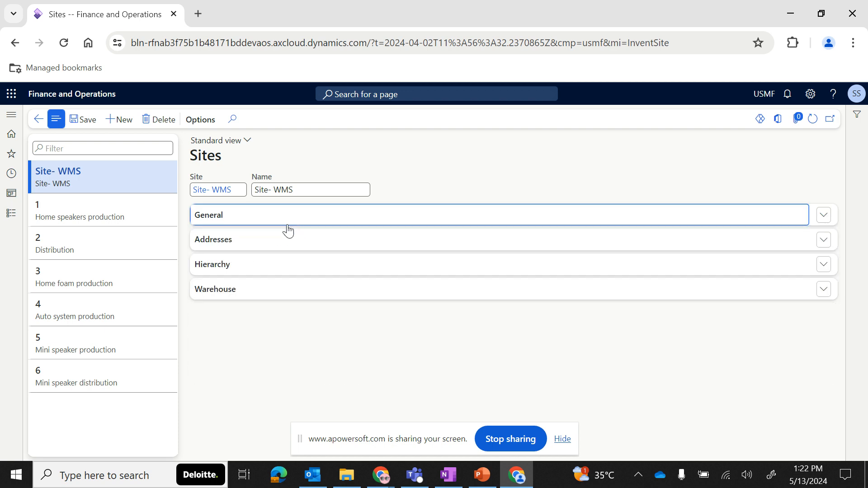
pyautogui.click(233, 246)
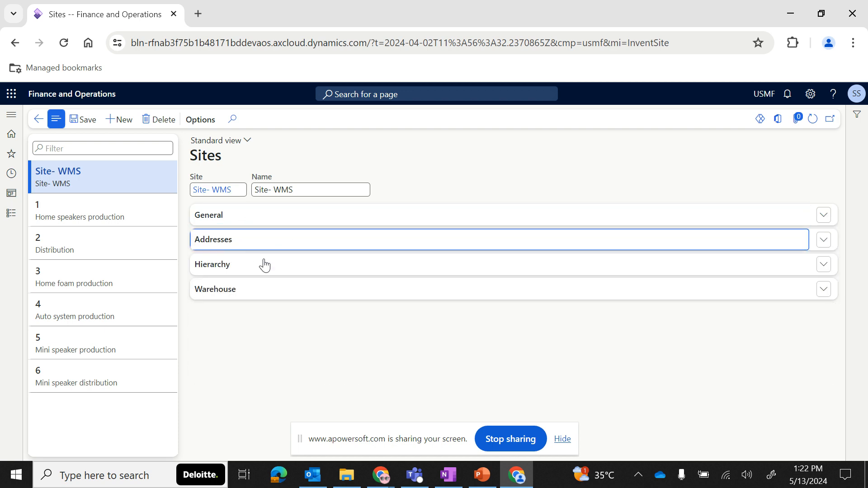
pyautogui.click(242, 241)
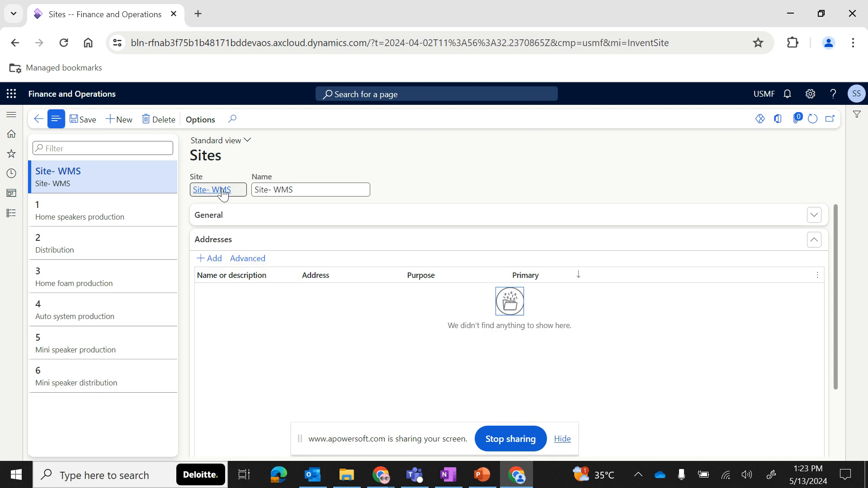
pyautogui.click(216, 263)
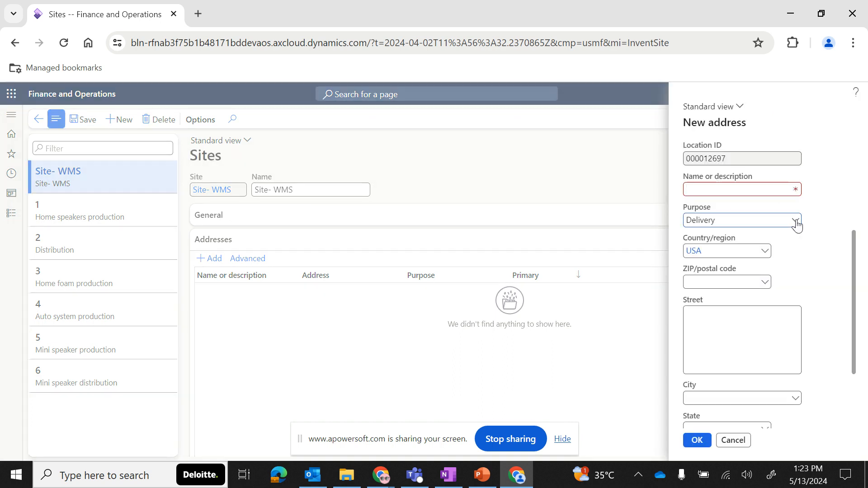
pyautogui.click(712, 220)
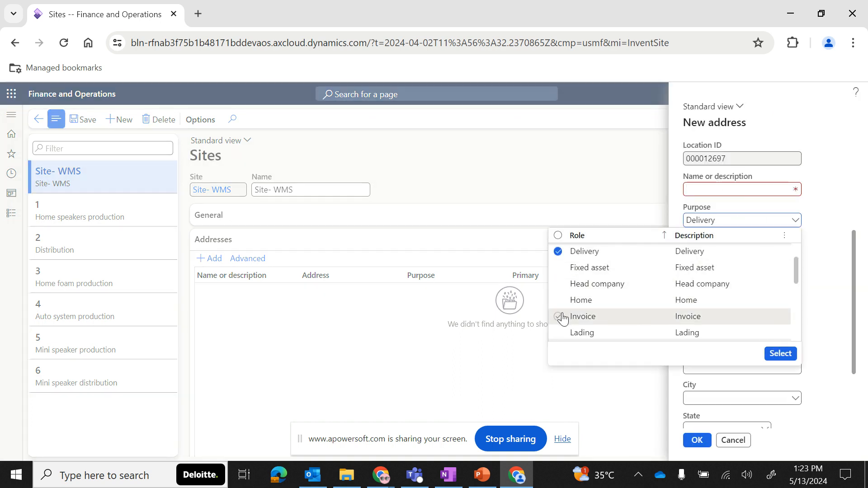
pyautogui.scroll(-3, 565, 317)
pyautogui.scroll(-3, 567, 318)
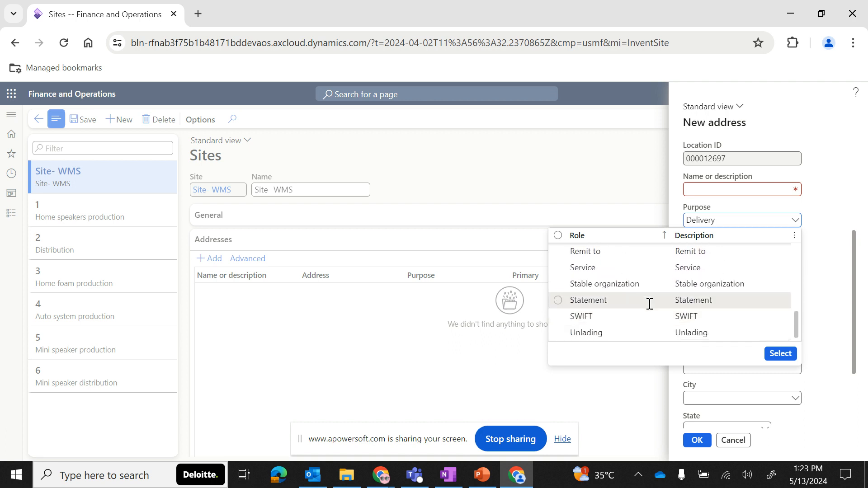
pyautogui.click(834, 204)
pyautogui.scroll(-2, 809, 282)
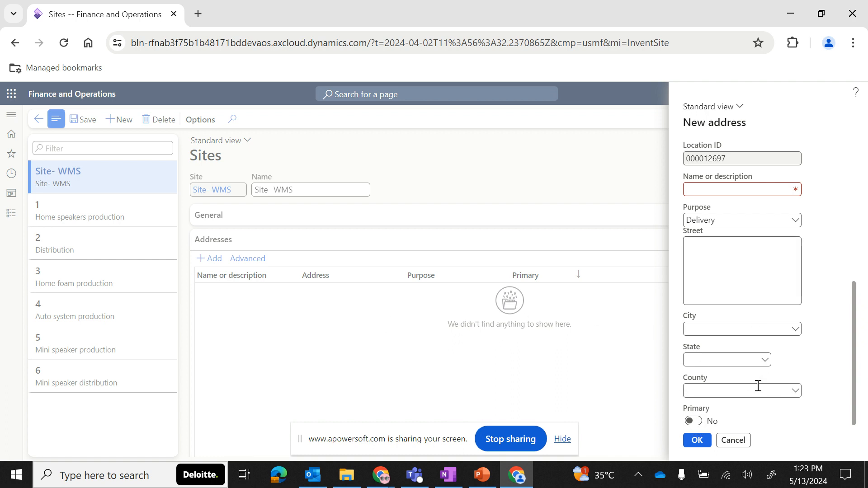
pyautogui.click(733, 441)
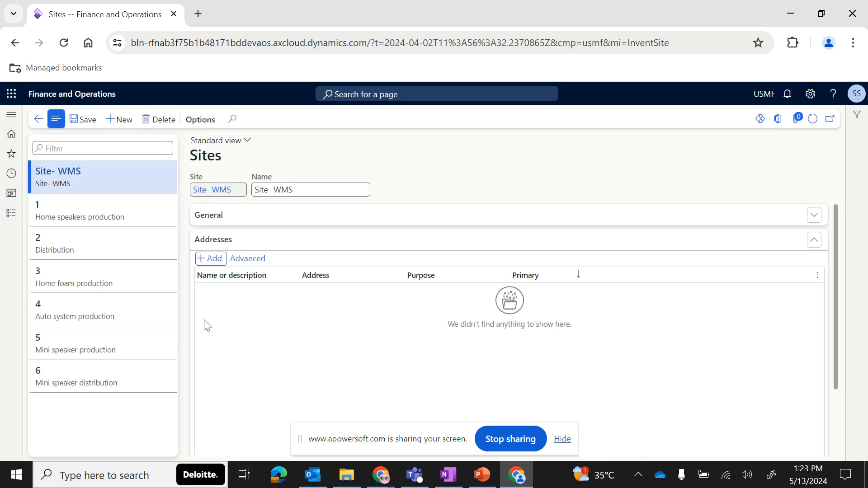
# - Examine the site hierarchy by expanding the existing sites to see their warehouses
pyautogui.click(278, 241)
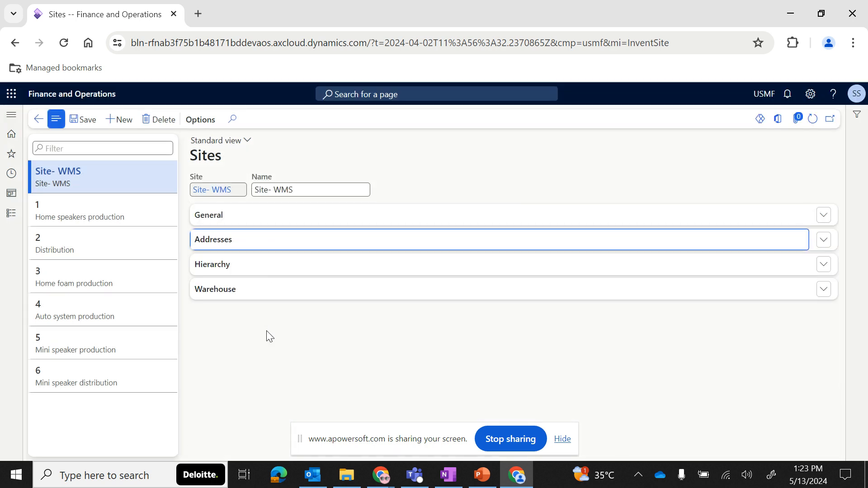
pyautogui.click(254, 272)
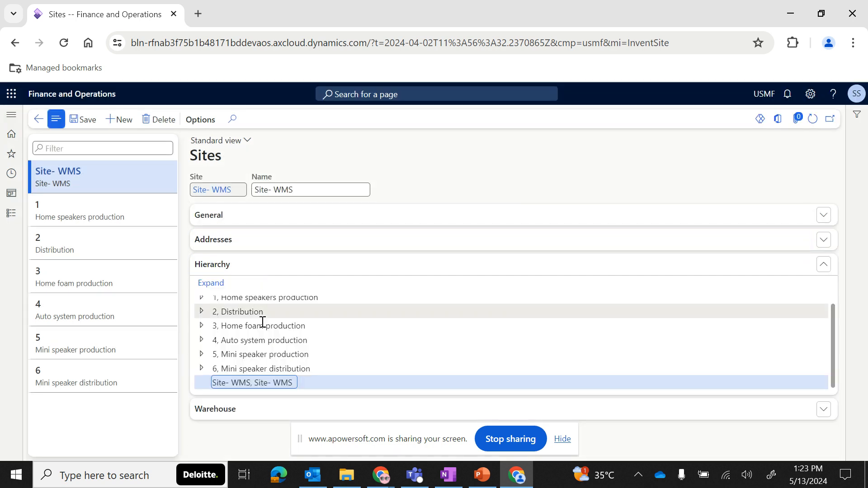
pyautogui.scroll(1, 235, 348)
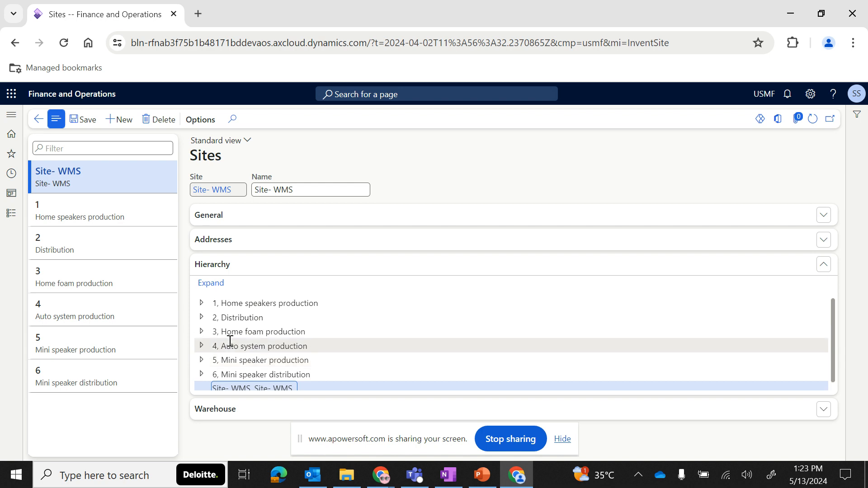
pyautogui.click(202, 304)
pyautogui.scroll(-1, 254, 357)
pyautogui.scroll(-2, 255, 362)
pyautogui.scroll(4, 235, 362)
pyautogui.click(202, 304)
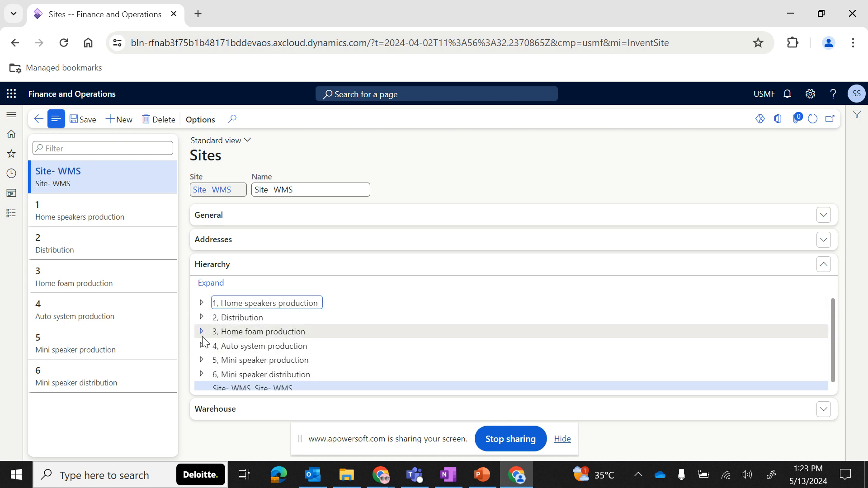
pyautogui.click(201, 331)
pyautogui.scroll(-3, 249, 362)
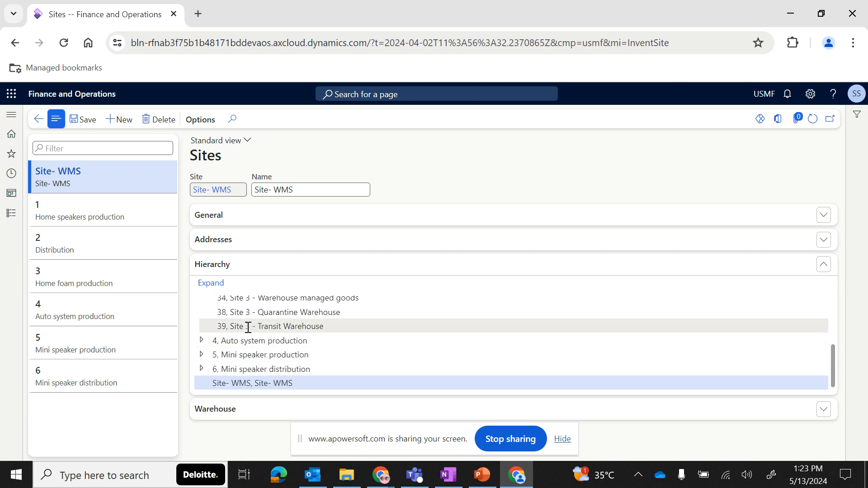
pyautogui.scroll(2, 248, 330)
pyautogui.click(201, 304)
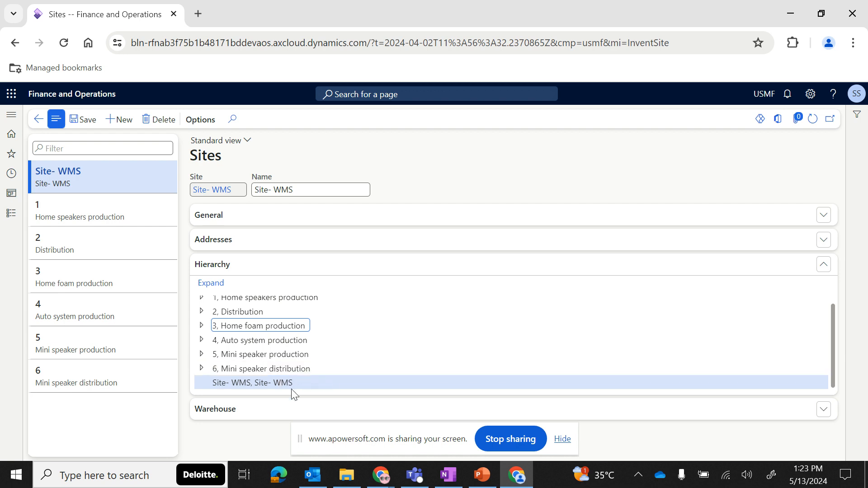
pyautogui.click(235, 266)
# - Check the default inventory status options in the Warehouse section and save the new site
pyautogui.click(250, 287)
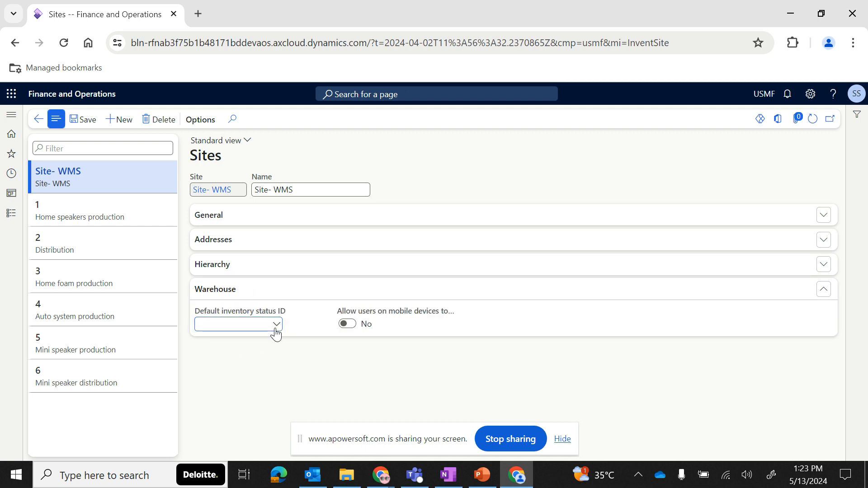
pyautogui.click(276, 324)
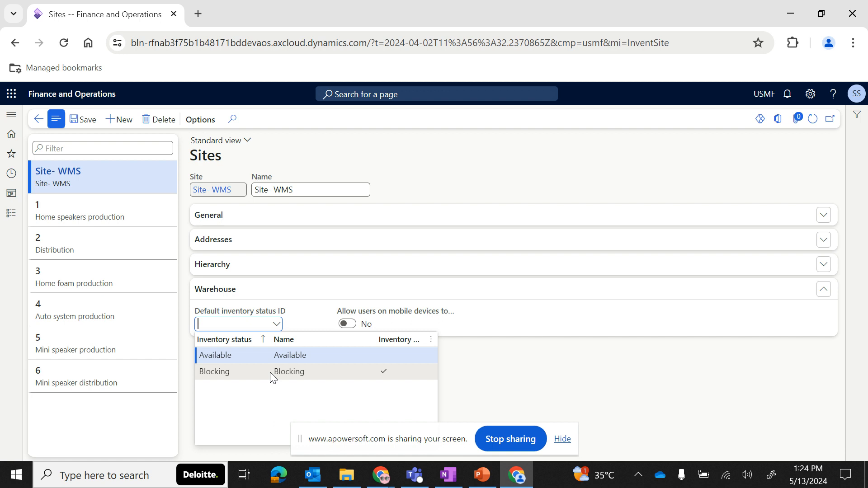
pyautogui.click(309, 324)
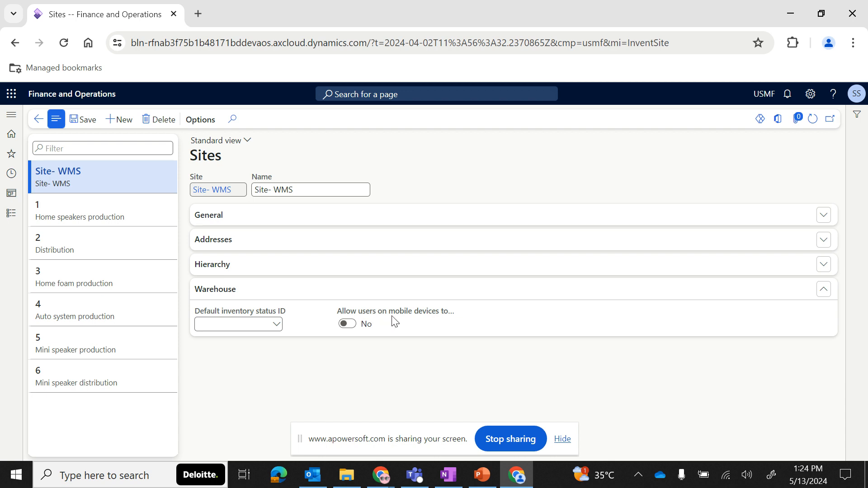
pyautogui.moveTo(407, 317)
pyautogui.moveTo(366, 326)
pyautogui.click(86, 120)
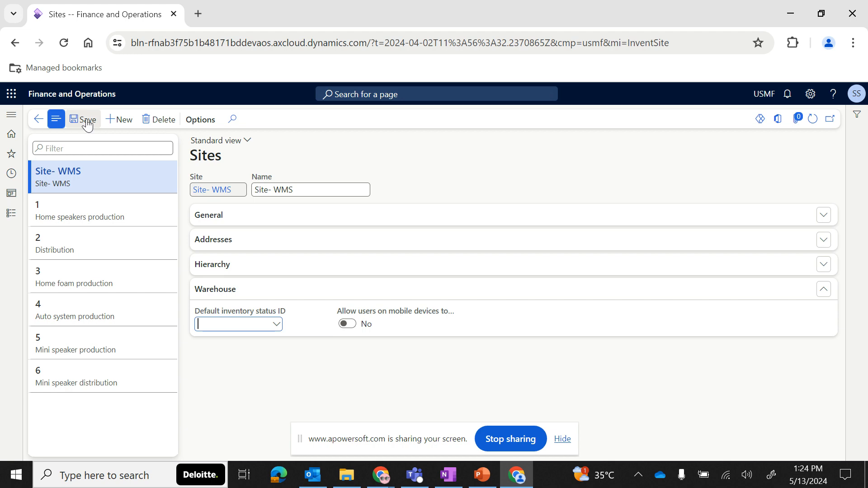
# - Open the Warehouses page under Warehouse management setup and start a new warehouse record
pyautogui.click(11, 213)
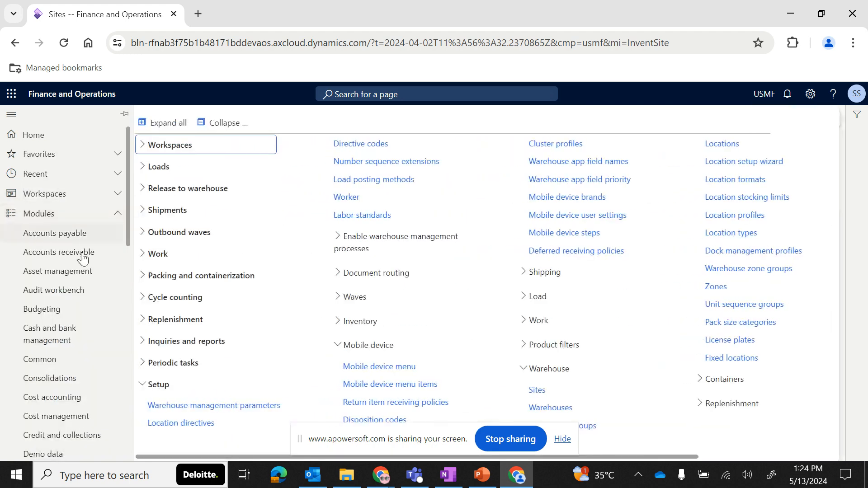
pyautogui.scroll(-10, 76, 400)
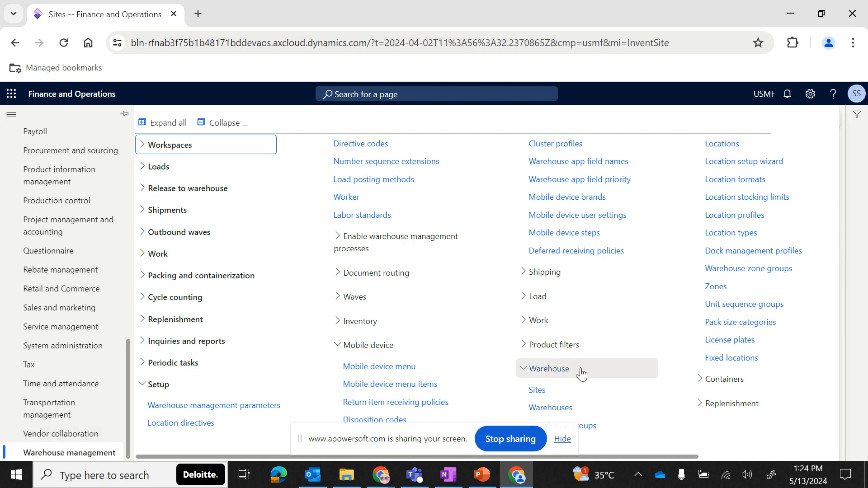
pyautogui.hscroll(4, 587, 373)
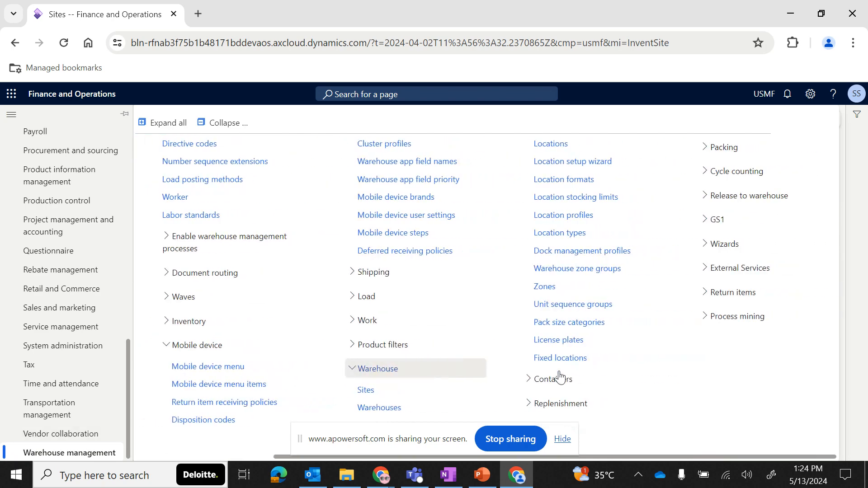
pyautogui.click(378, 408)
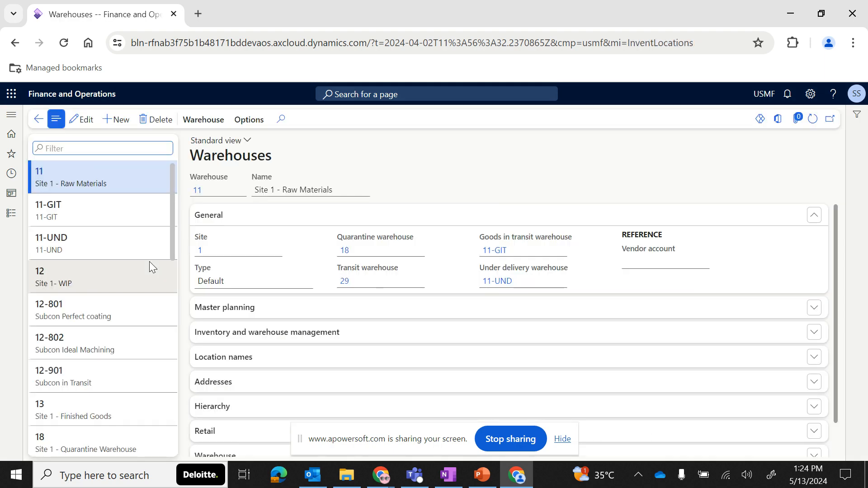
pyautogui.scroll(-5, 112, 274)
pyautogui.scroll(-10, 112, 275)
pyautogui.scroll(15, 110, 273)
pyautogui.click(120, 121)
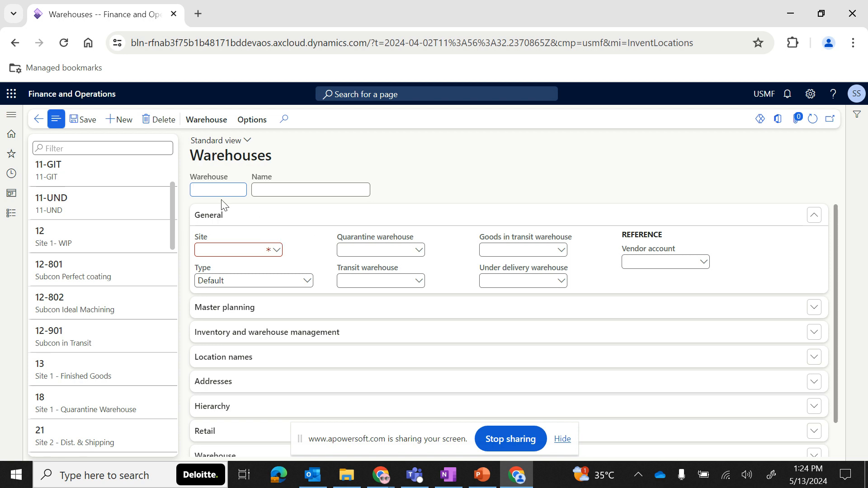
# - Enter 16 - WMS as both the warehouse ID and the warehouse name
pyautogui.write('16 - WMS')
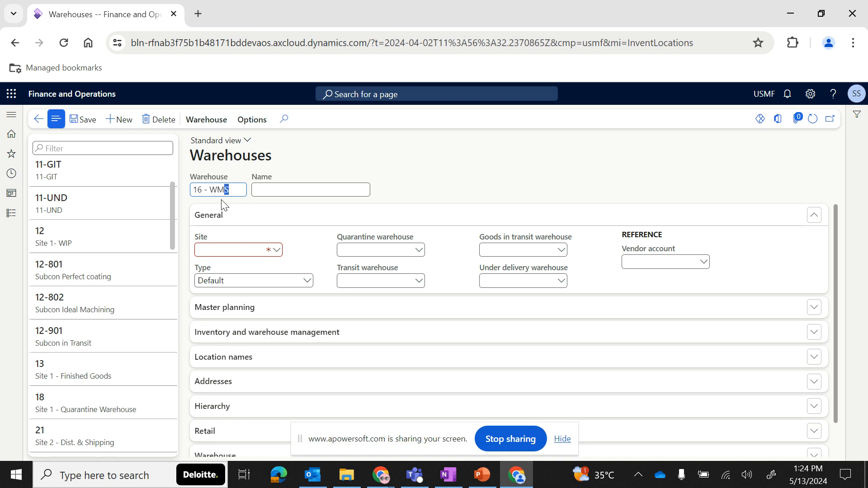
pyautogui.hotkey('shift', 'Home')
pyautogui.hotkey('ctrl', 'c')
pyautogui.click(283, 194)
pyautogui.hotkey('ctrl', 'v')
# - Set the new warehouse's site to Site- WMS
pyautogui.click(276, 250)
pyautogui.scroll(-1, 262, 312)
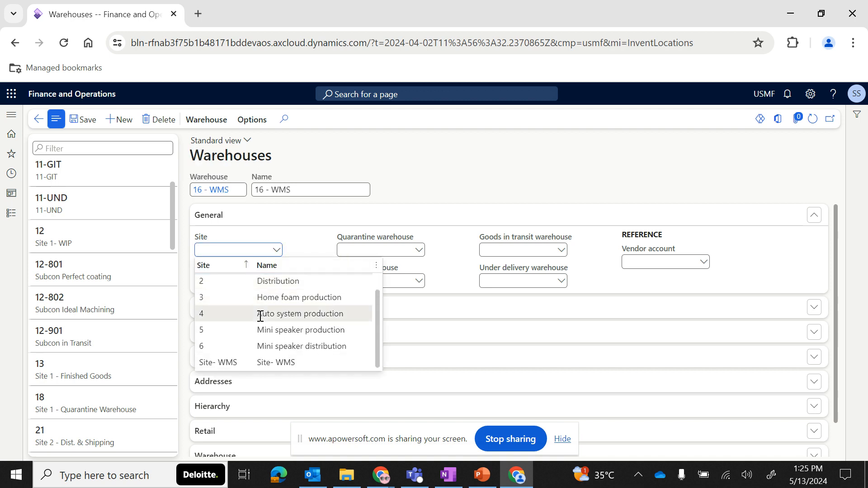
pyautogui.click(251, 364)
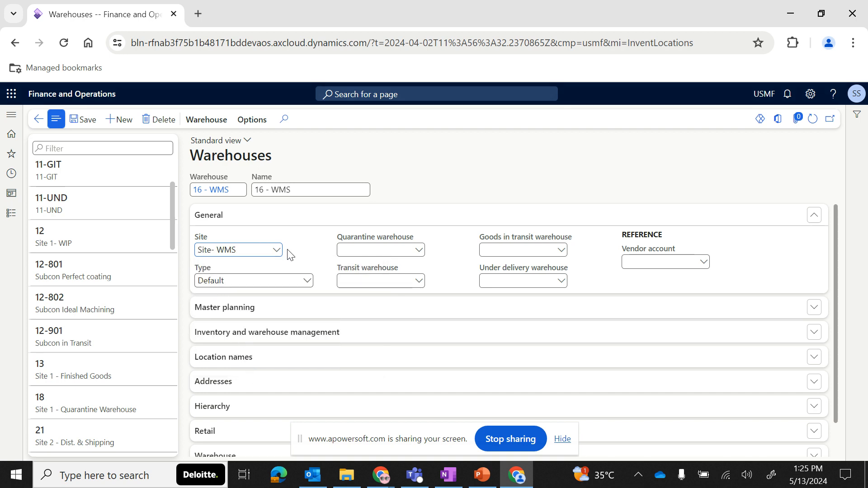
# - Check the warehouse type and quarantine warehouse options, keeping type Default, and save the 16 - WMS warehouse
pyautogui.click(307, 282)
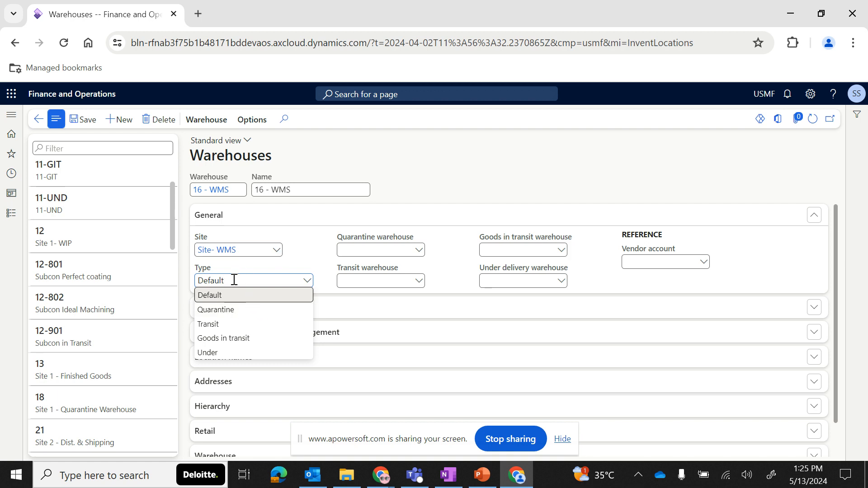
pyautogui.click(417, 257)
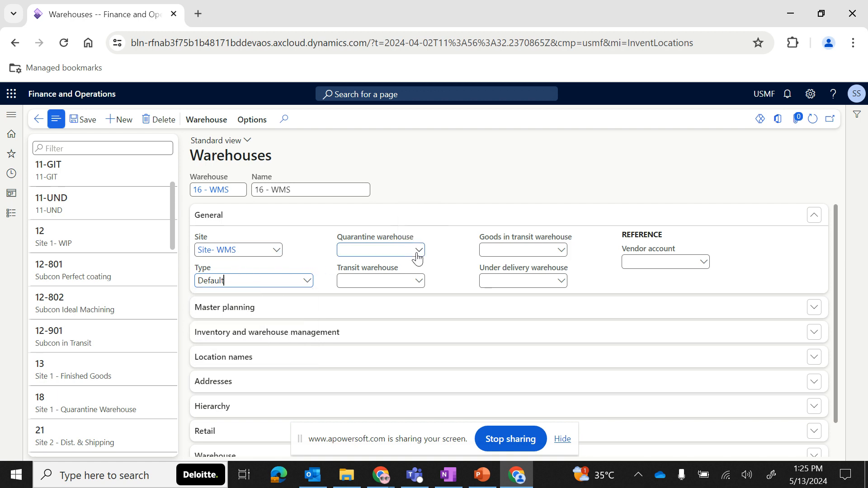
pyautogui.click(417, 257)
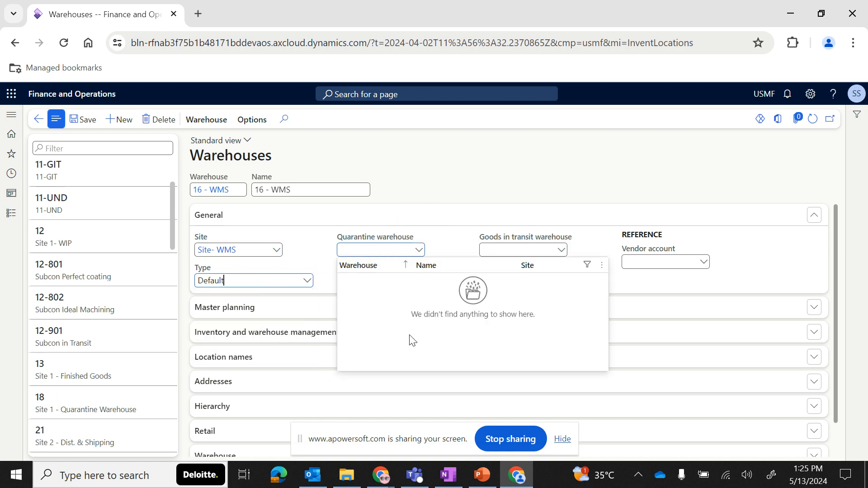
pyautogui.click(286, 253)
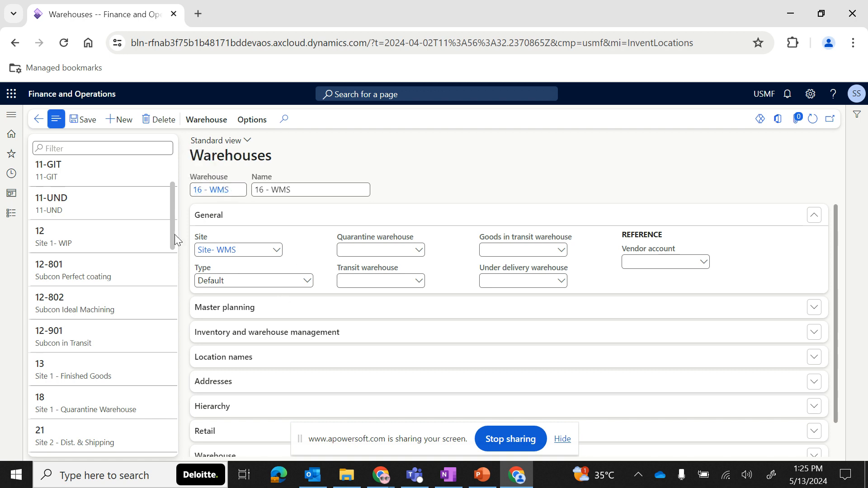
pyautogui.click(84, 125)
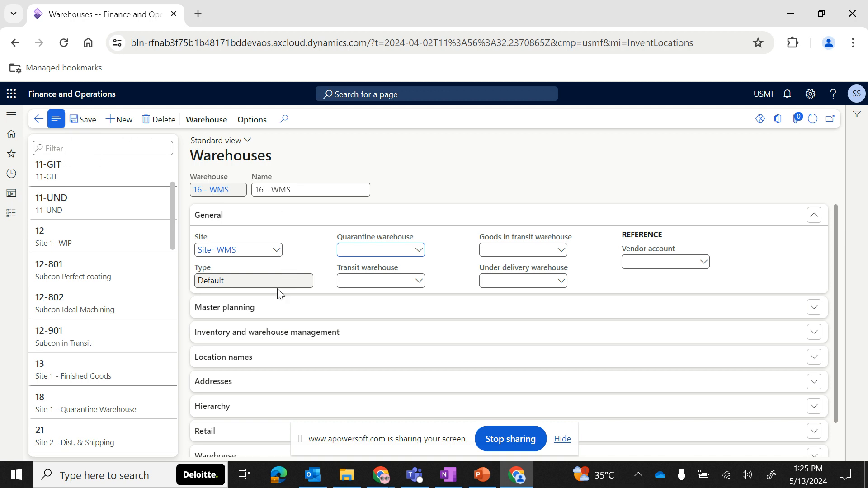
# - Create another new warehouse with the ID 15 - TWMS
pyautogui.scroll(-1, 277, 294)
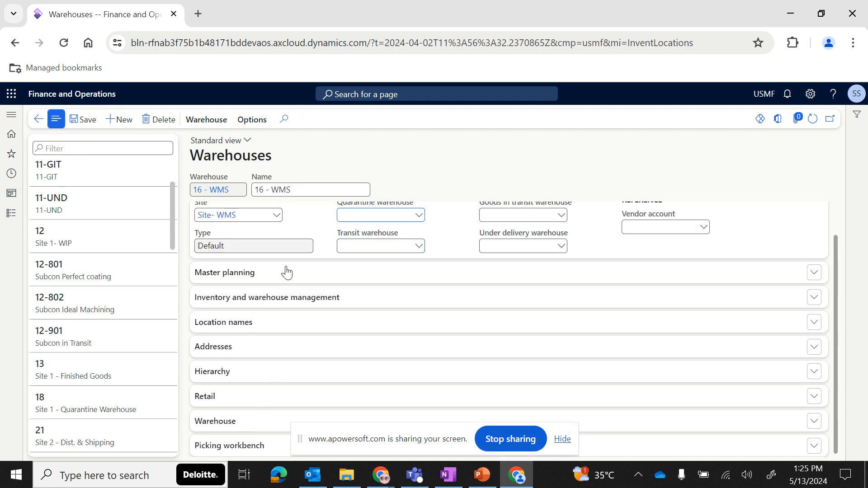
pyautogui.scroll(1, 286, 271)
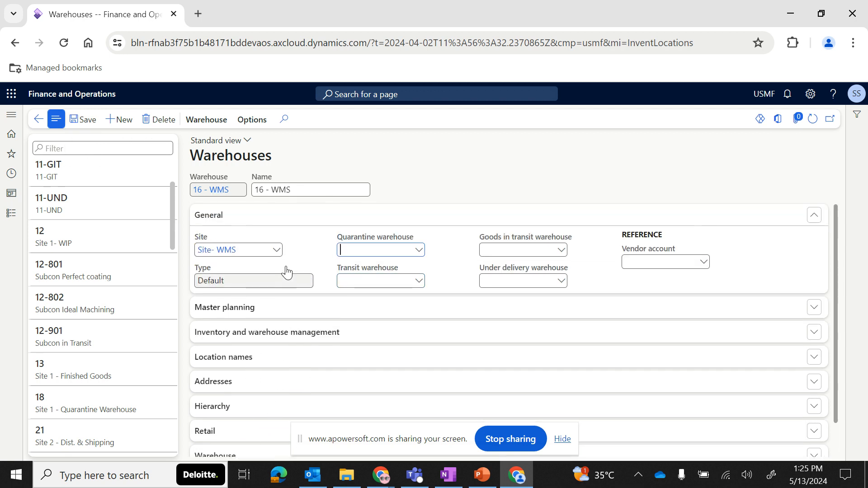
pyautogui.click(122, 121)
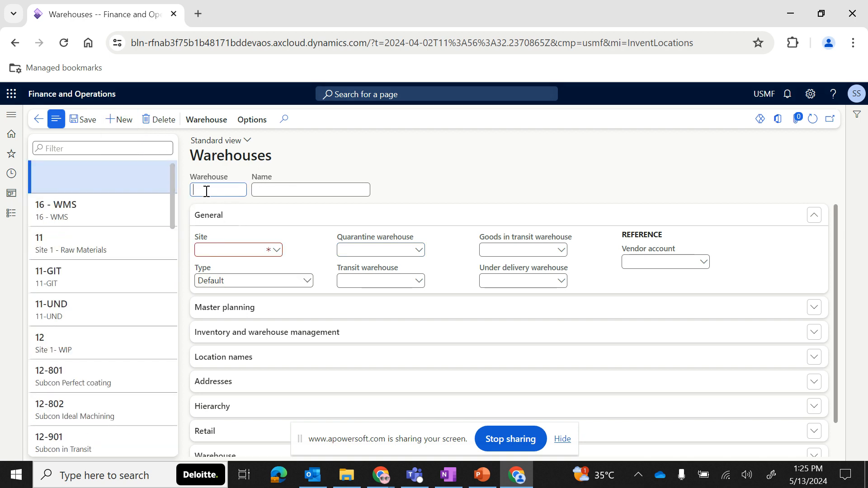
pyautogui.write('15 - TWMS')
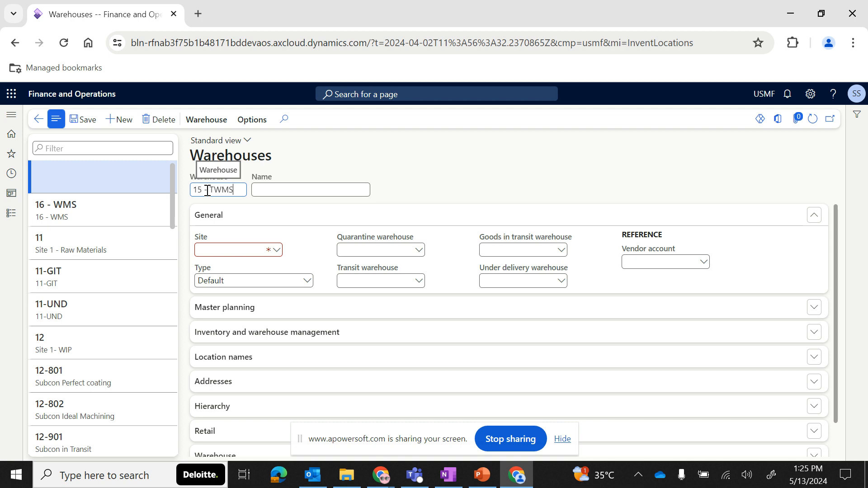
pyautogui.press('Tab')
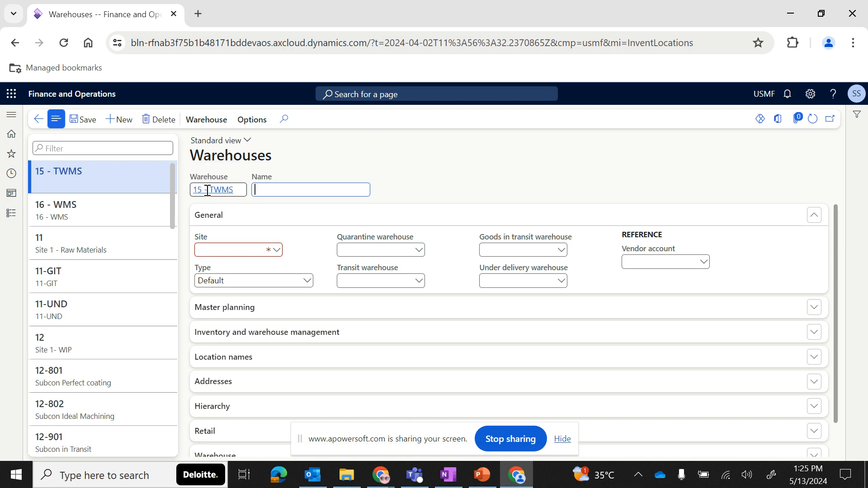
# - Set warehouse 15 - TWMS's site to Site- WMS and its type to Transit, then save it
pyautogui.click(273, 250)
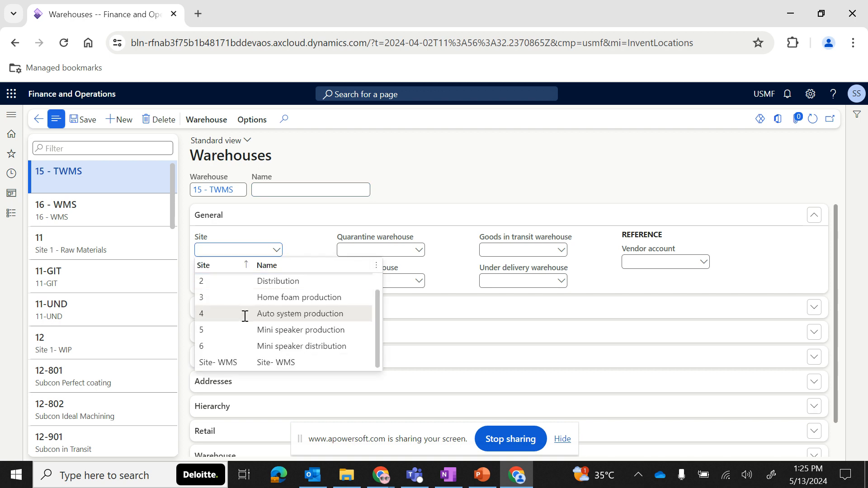
pyautogui.click(226, 362)
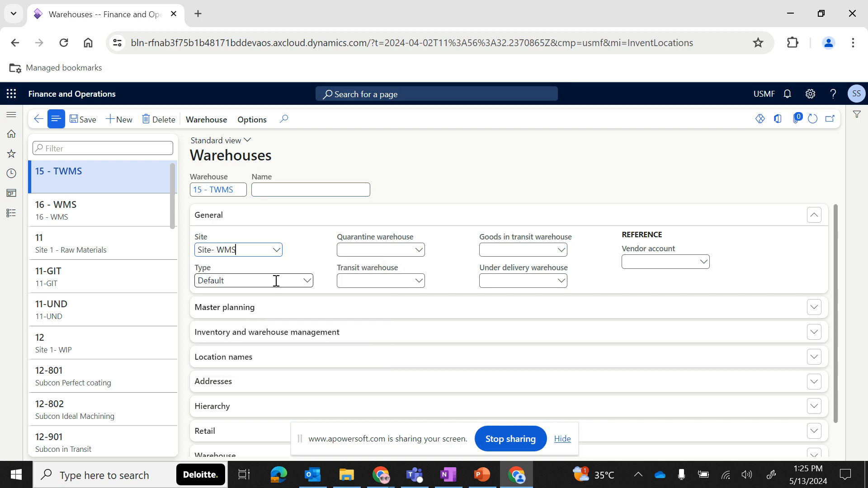
pyautogui.click(307, 281)
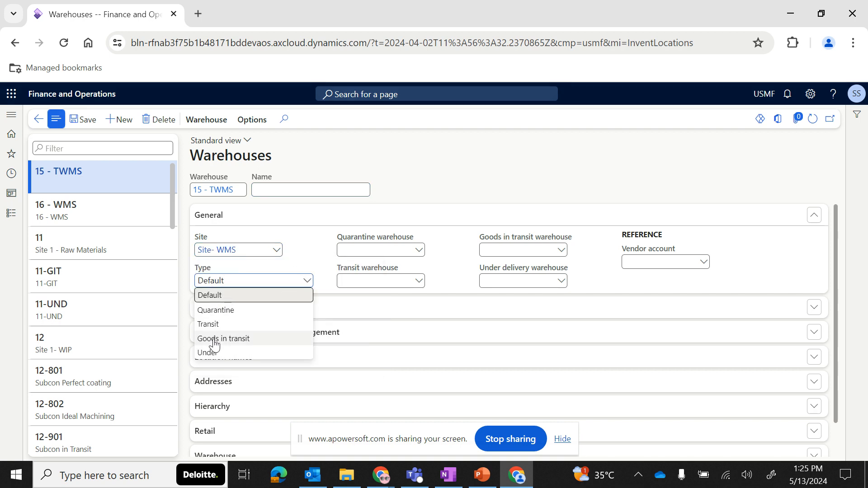
pyautogui.click(212, 324)
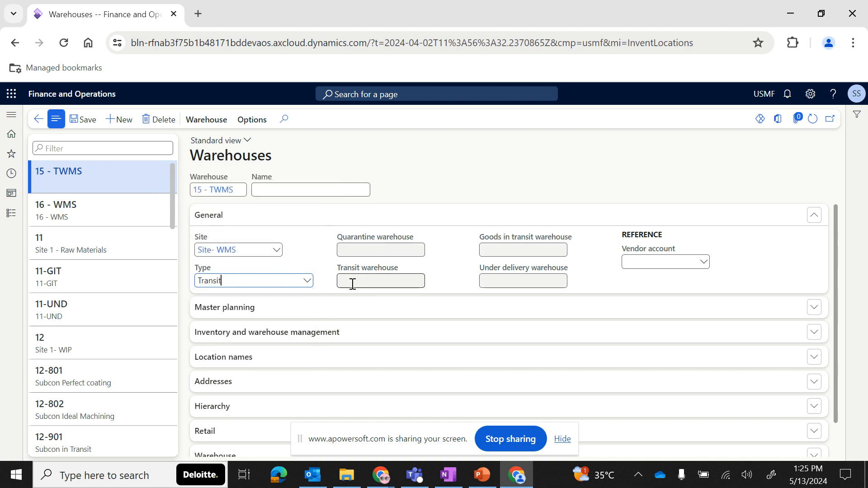
pyautogui.click(84, 120)
# - Select warehouse 16 - WMS and set its transit warehouse to 15 - TWMS
pyautogui.click(83, 213)
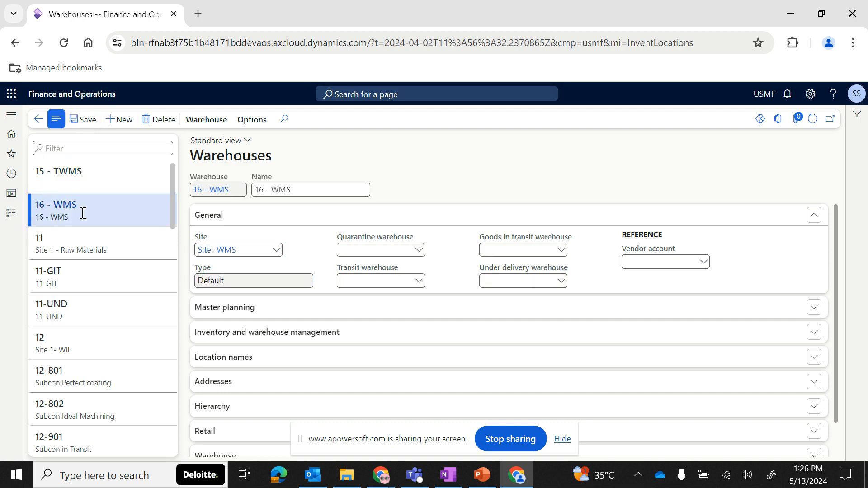
pyautogui.click(419, 281)
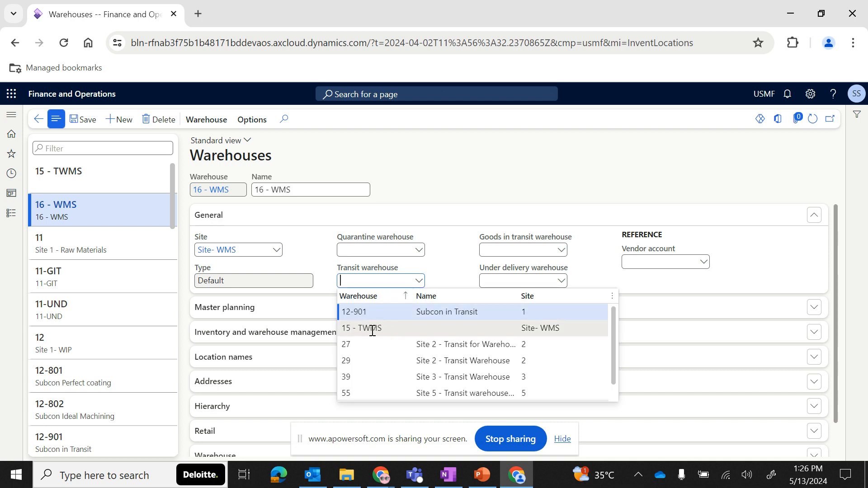
pyautogui.click(415, 332)
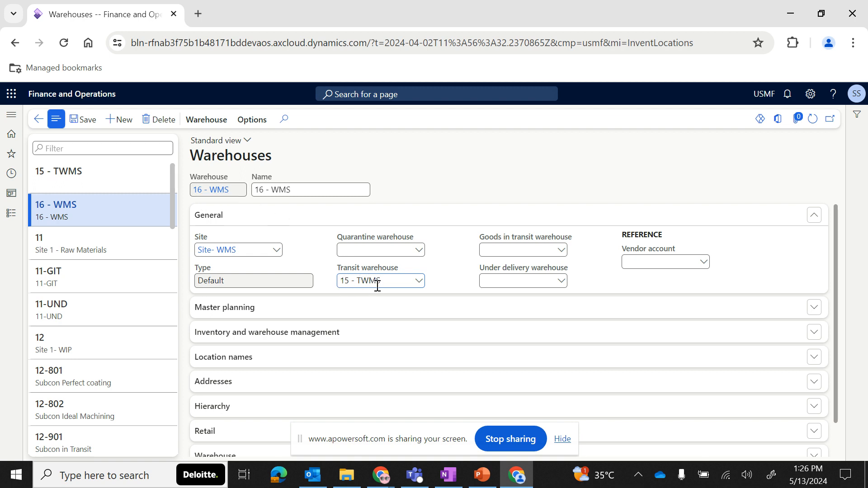
pyautogui.click(322, 269)
pyautogui.click(310, 227)
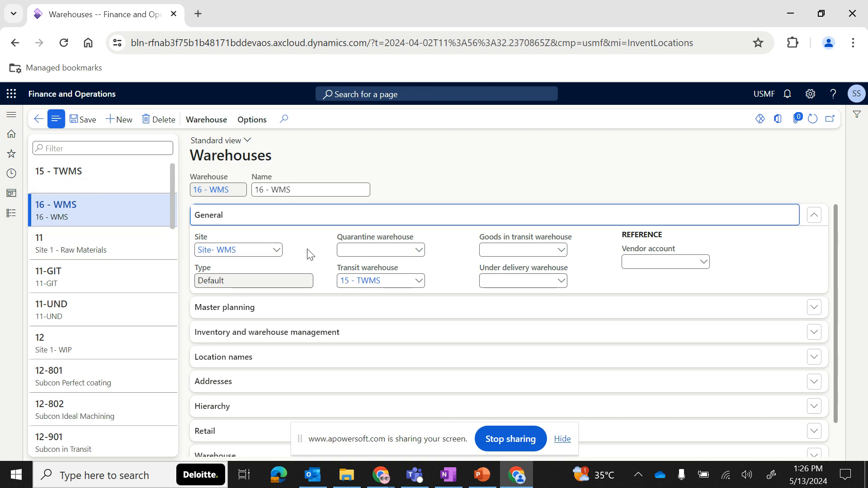
# - Examine the Master planning section's refilling and main warehouse options for 16 - WMS
pyautogui.click(302, 244)
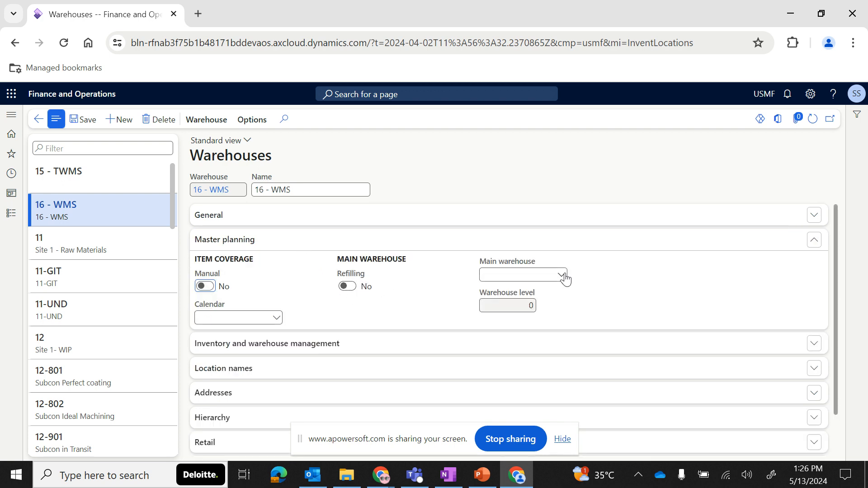
pyautogui.click(347, 286)
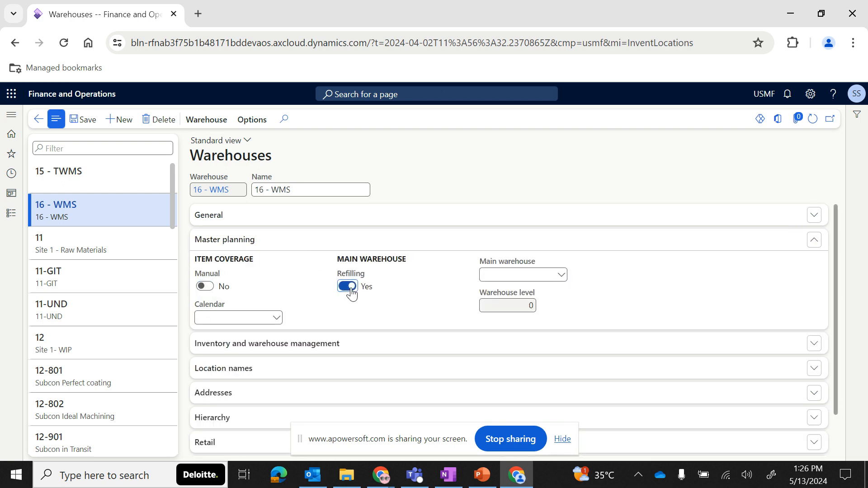
pyautogui.click(563, 275)
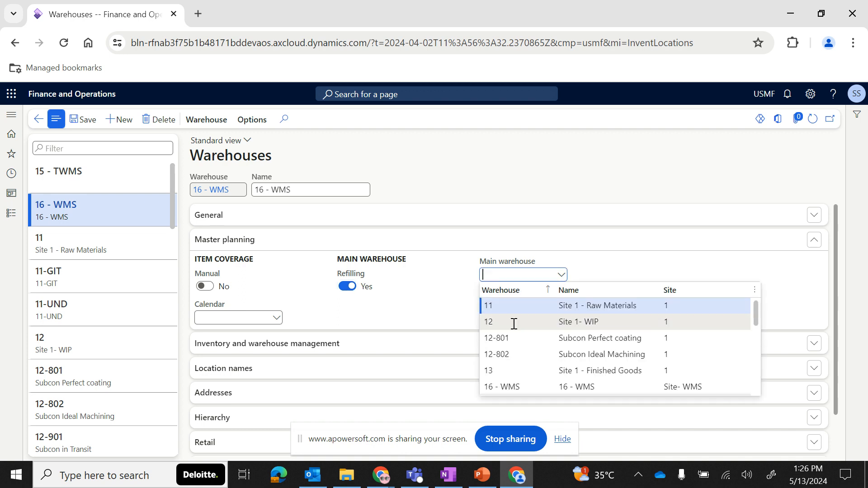
pyautogui.click(448, 313)
pyautogui.click(347, 286)
# - Examine the Inventory and warehouse management and Location names sections of warehouse 16 - WMS
pyautogui.scroll(-1, 302, 312)
pyautogui.click(256, 312)
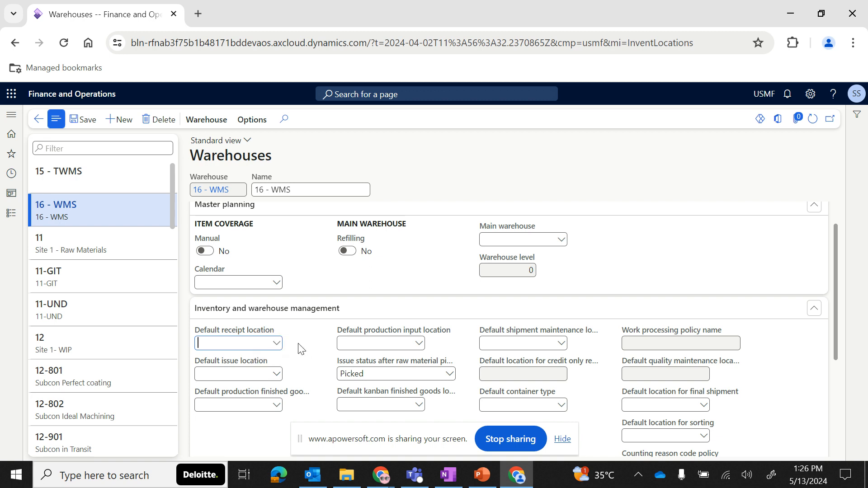
pyautogui.moveTo(254, 330)
pyautogui.scroll(-1, 296, 362)
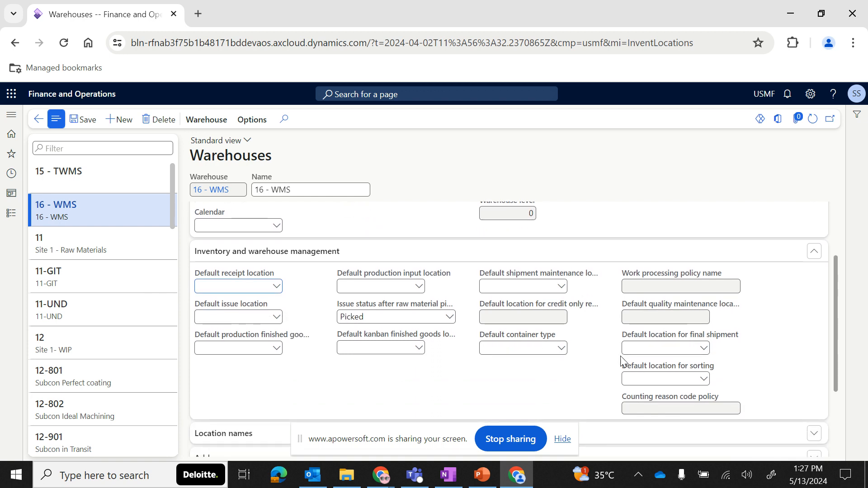
pyautogui.click(304, 253)
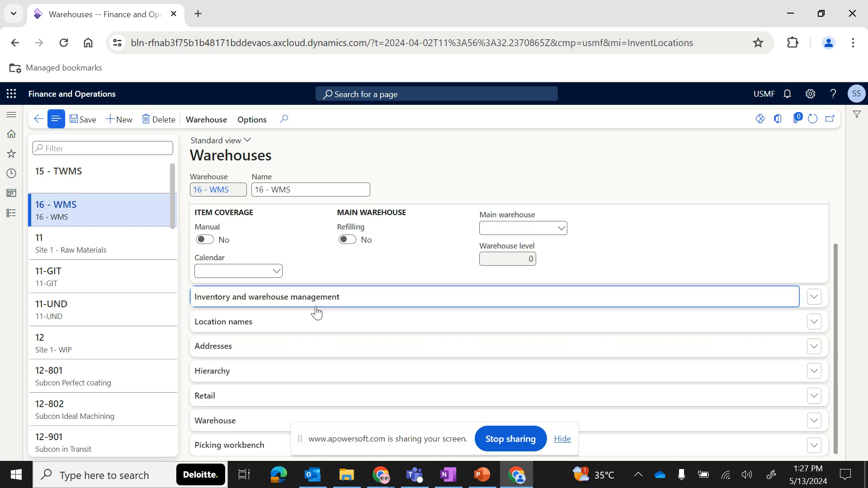
pyautogui.click(264, 328)
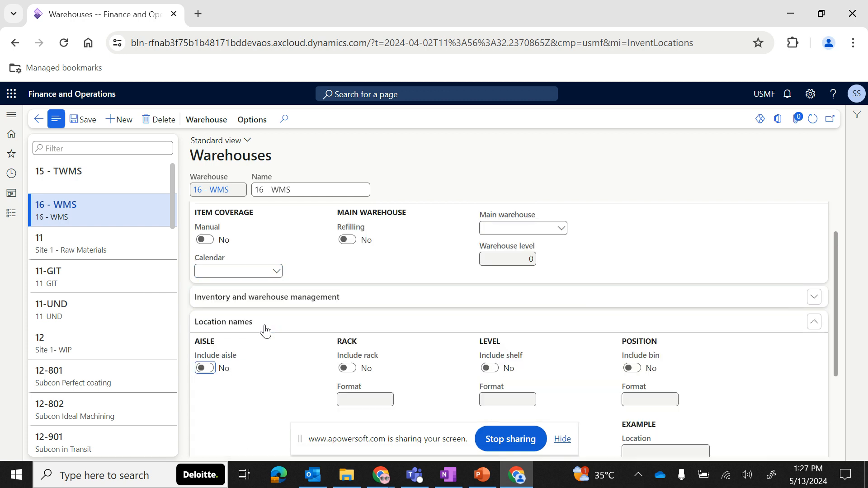
pyautogui.scroll(-1, 285, 386)
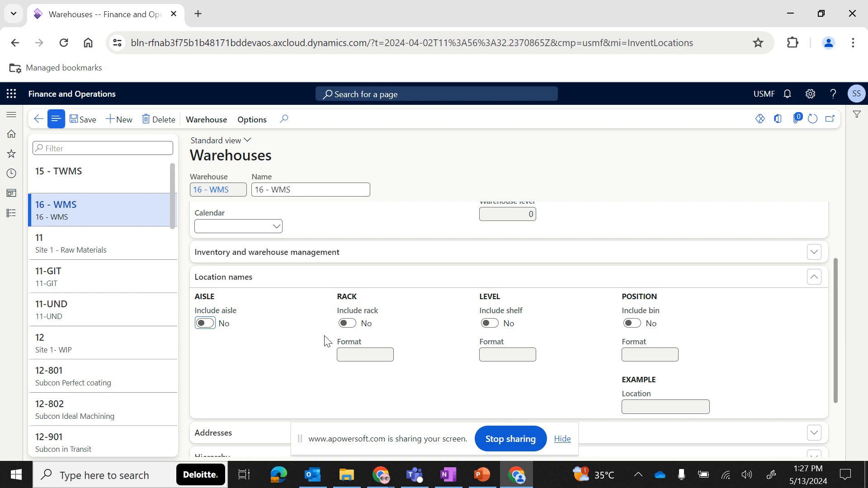
pyautogui.click(299, 284)
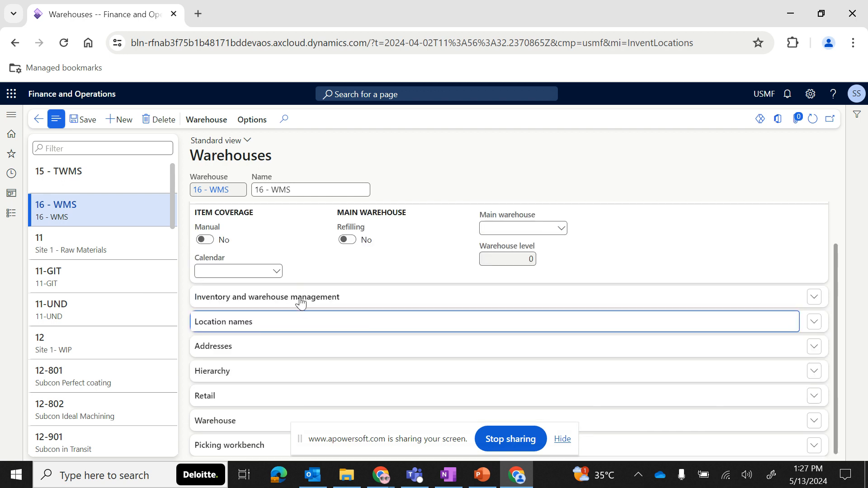
# - Examine the warehouse's Addresses and Hierarchy sections, including the Site- WMS node with its warehouses
pyautogui.click(270, 355)
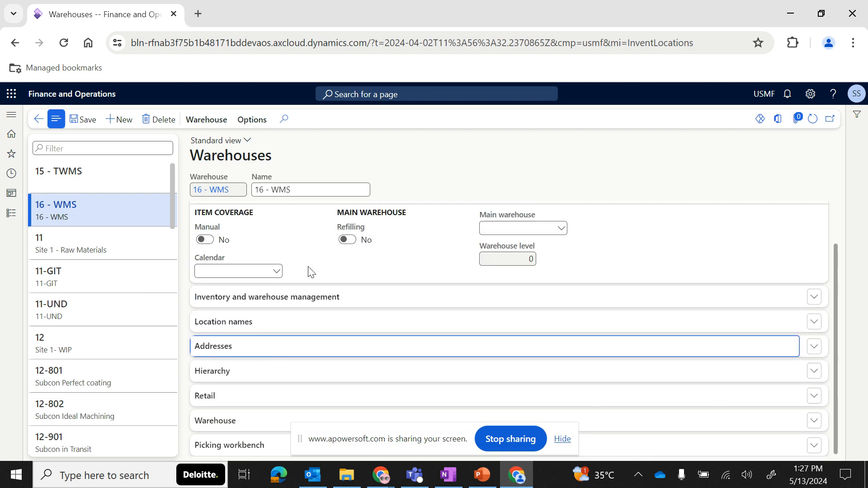
pyautogui.click(260, 283)
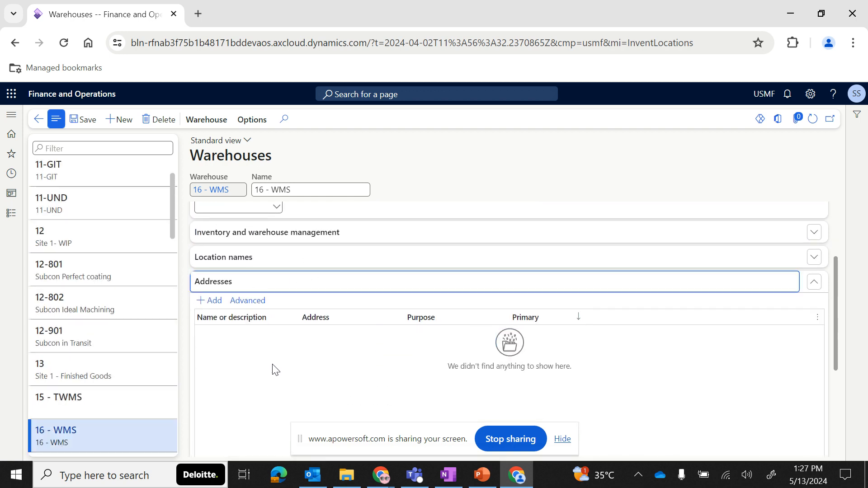
pyautogui.click(260, 372)
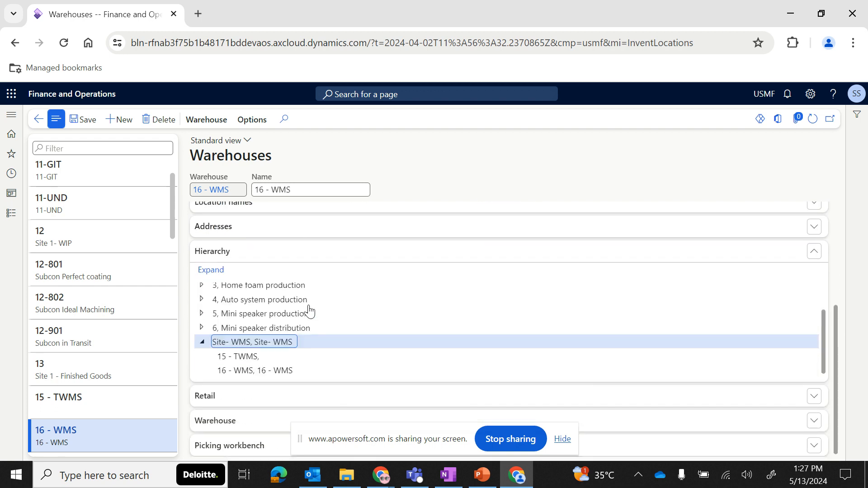
pyautogui.click(202, 343)
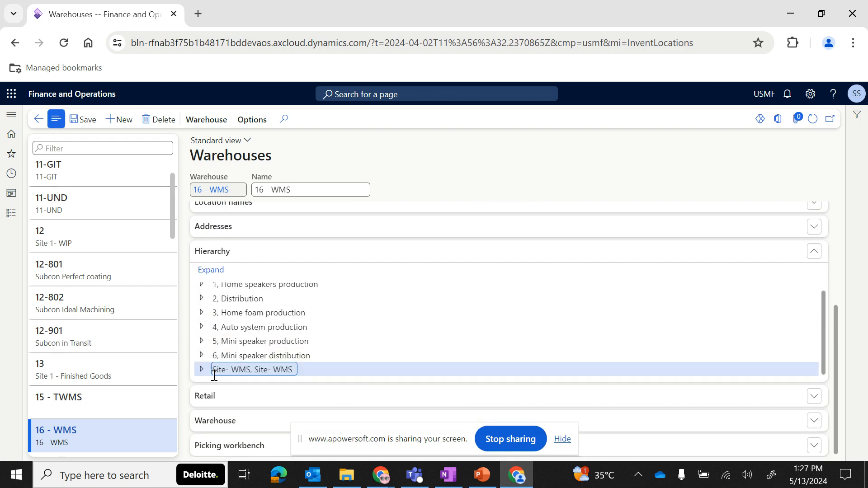
pyautogui.scroll(1, 262, 357)
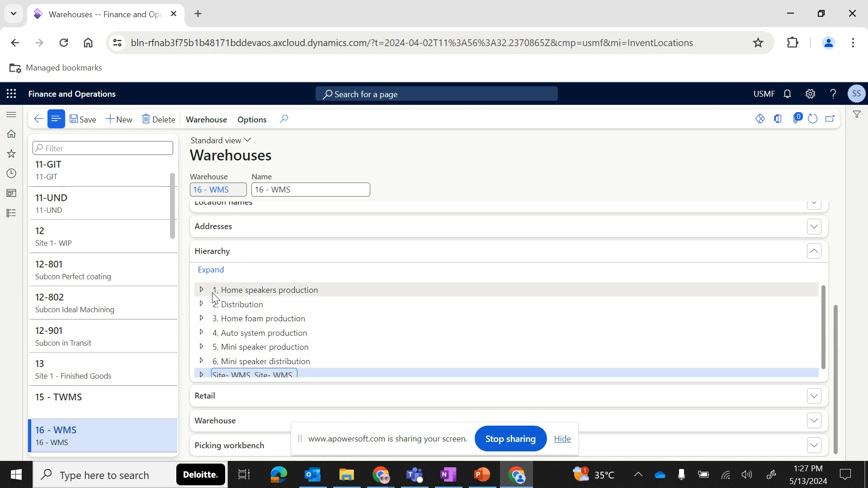
# - Examine the Retail and Warehouse sections of warehouse 16 - WMS, including the warehouse management processes option
pyautogui.click(262, 252)
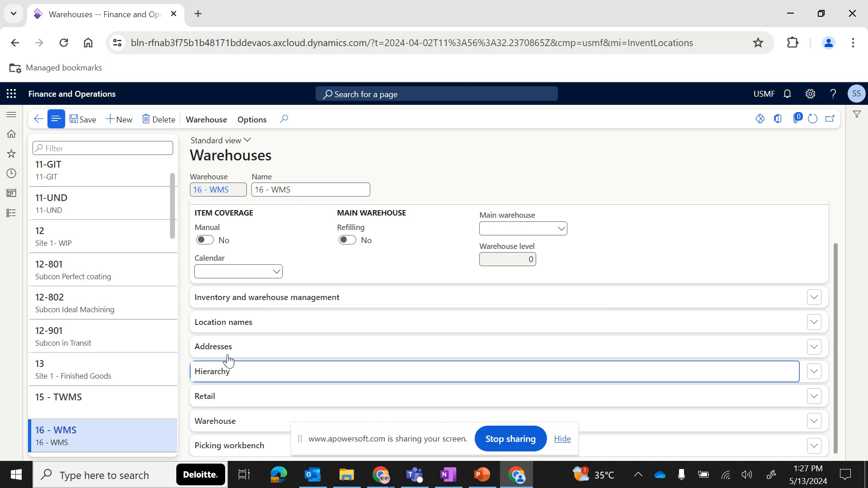
pyautogui.click(233, 400)
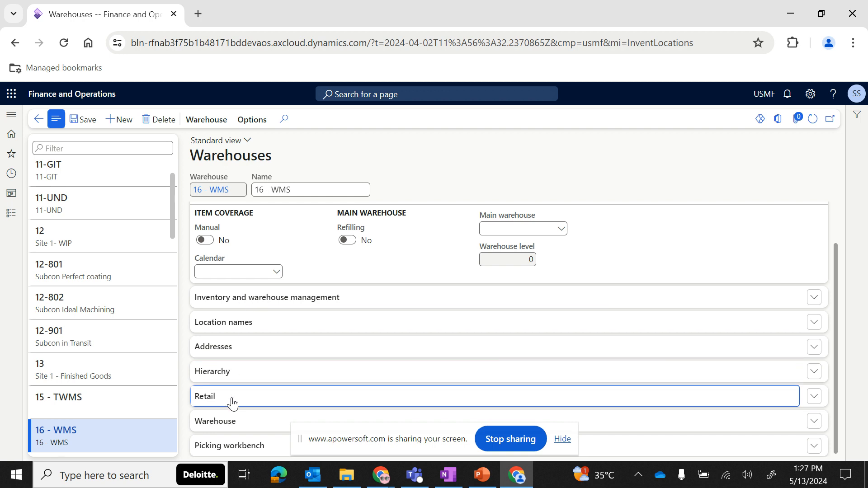
pyautogui.click(295, 324)
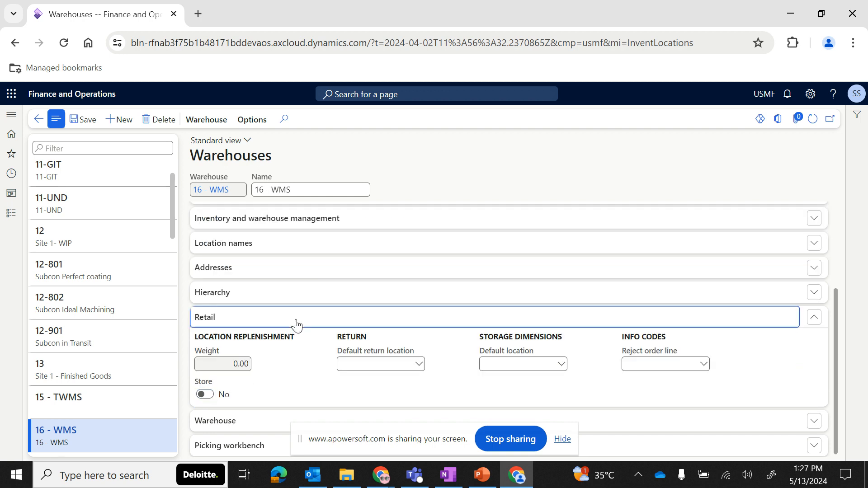
pyautogui.click(229, 425)
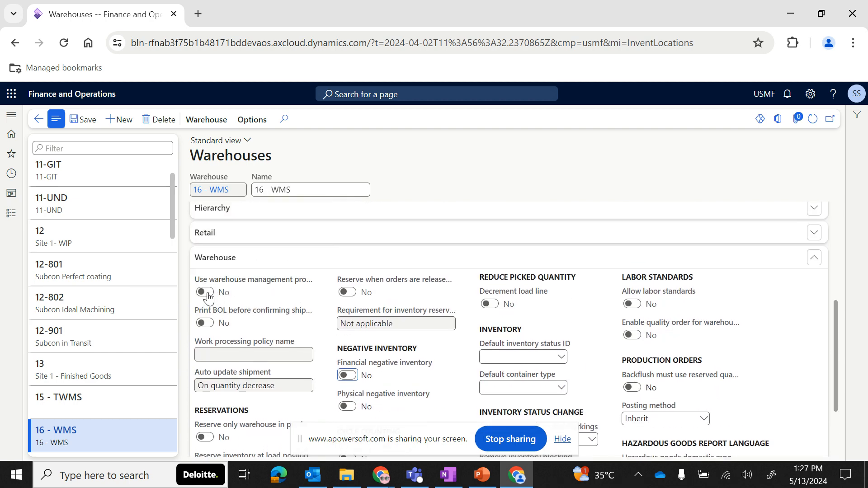
pyautogui.click(206, 292)
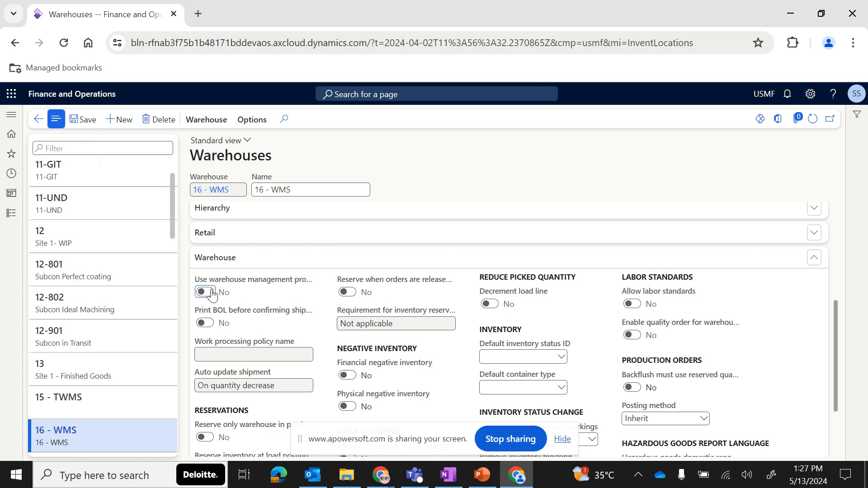
pyautogui.moveTo(257, 285)
pyautogui.scroll(1, 124, 241)
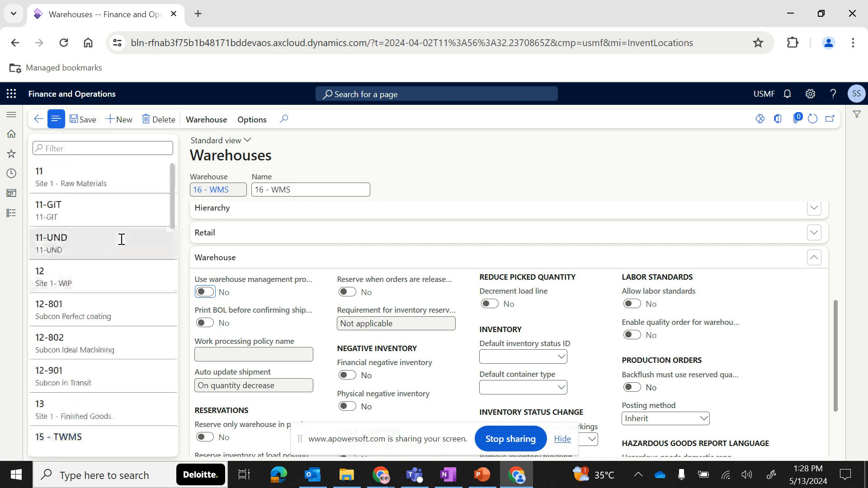
pyautogui.scroll(-5, 90, 271)
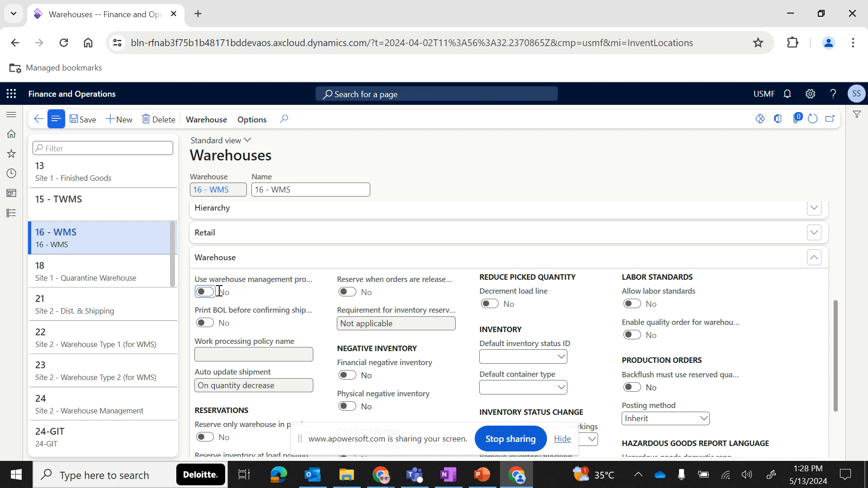
pyautogui.moveTo(219, 291)
# - Create a new warehouse with ID 16A - WMS and name 16A - WMS
pyautogui.click(118, 121)
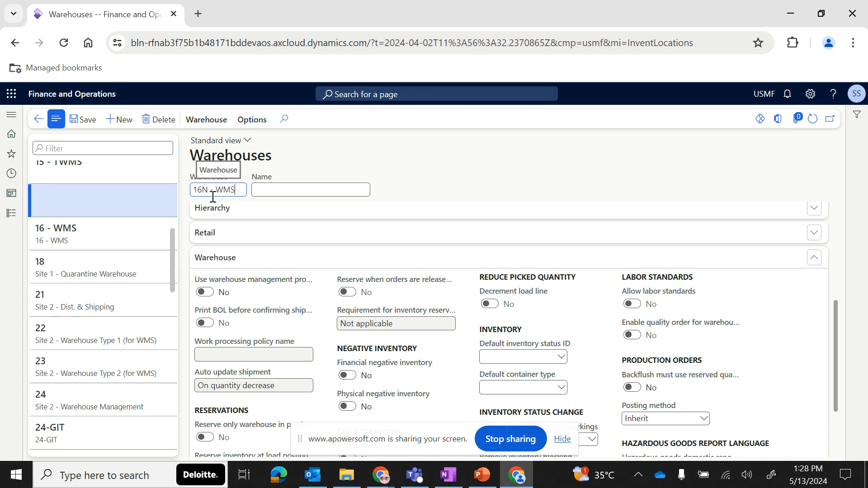
pyautogui.press('BackSpace')
pyautogui.write('A')
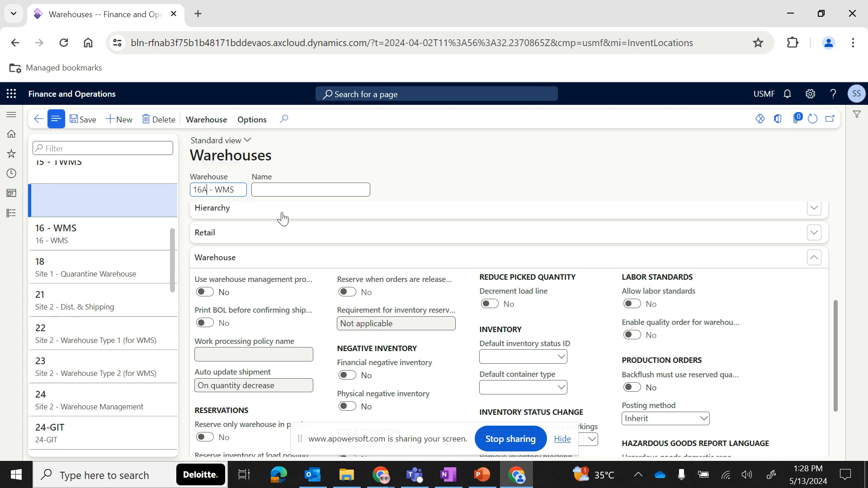
pyautogui.moveTo(240, 191); pyautogui.dragTo(154, 199)
pyautogui.hotkey('ctrl', 'c')
pyautogui.click(261, 193)
pyautogui.hotkey('ctrl', 'v')
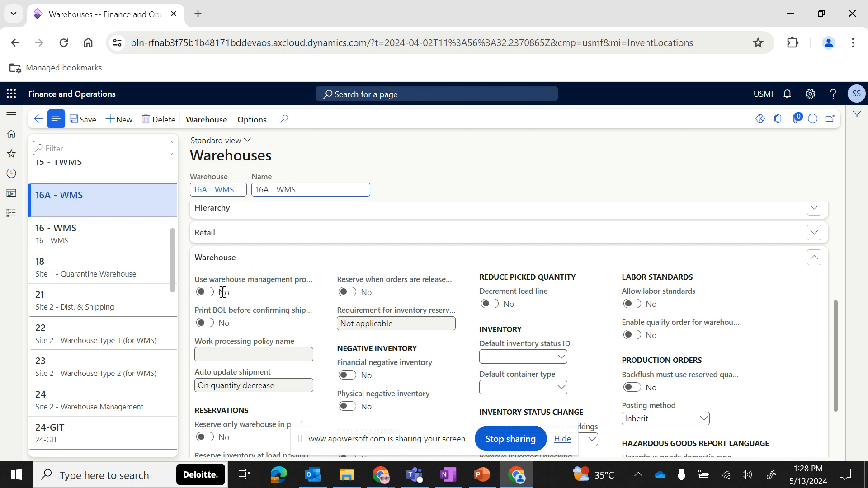
# - Enable Use warehouse management processes for warehouse 16A - WMS
pyautogui.click(205, 293)
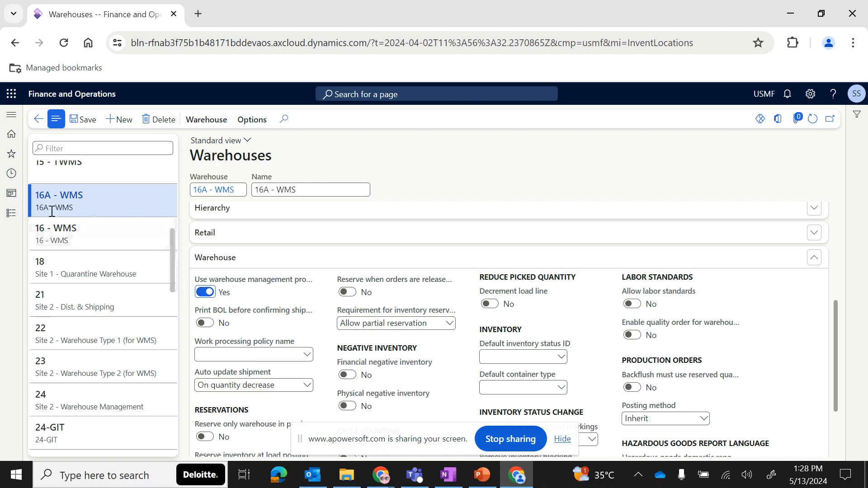
pyautogui.click(78, 233)
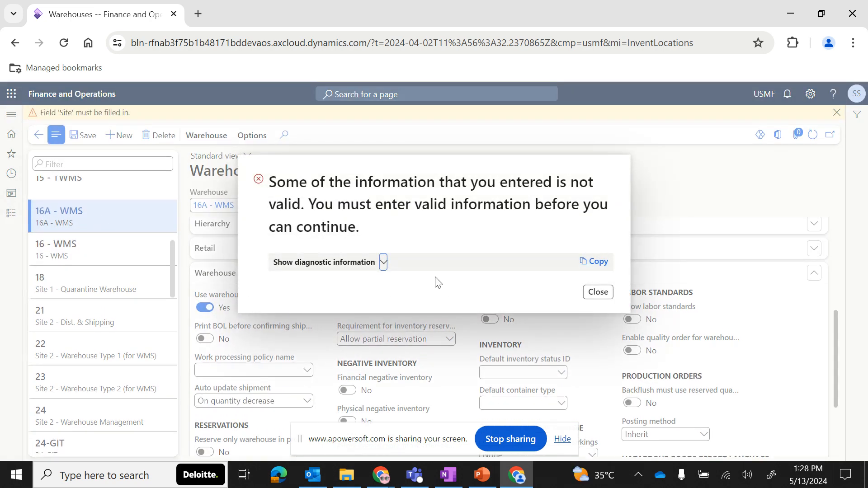
pyautogui.click(601, 296)
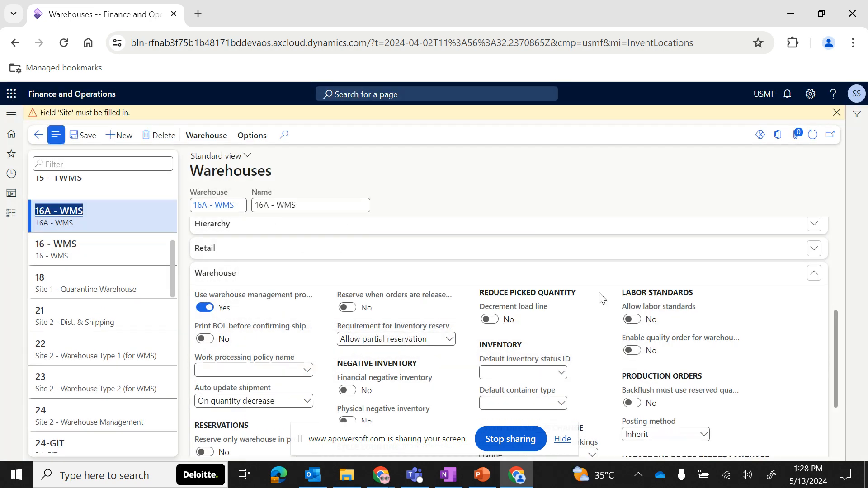
# - Set warehouse 16A - WMS's site to Site- WMS and save the record
pyautogui.scroll(5, 434, 294)
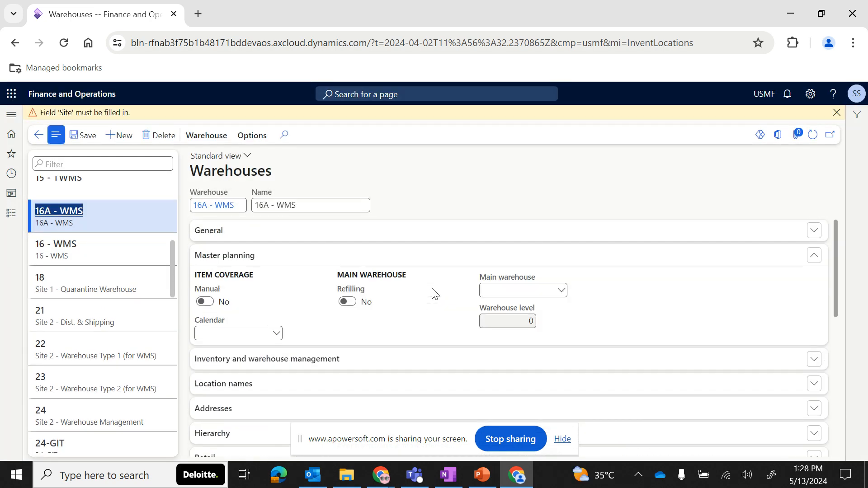
pyautogui.click(271, 235)
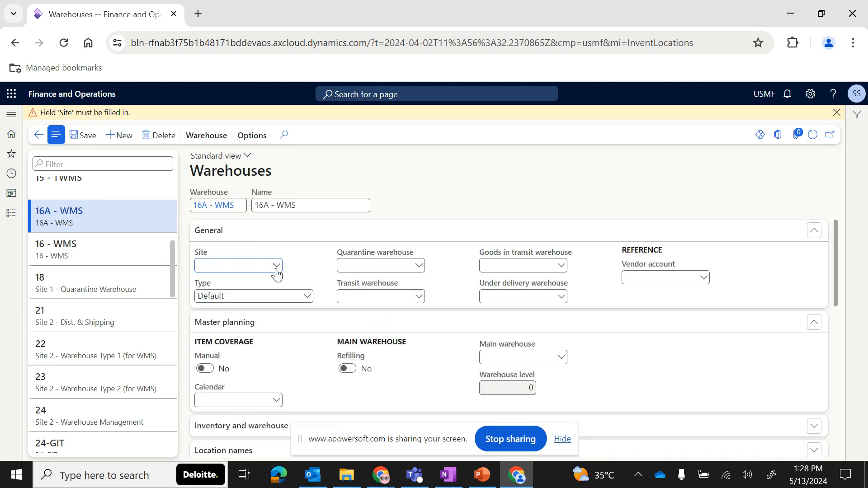
pyautogui.click(276, 266)
pyautogui.scroll(-1, 235, 353)
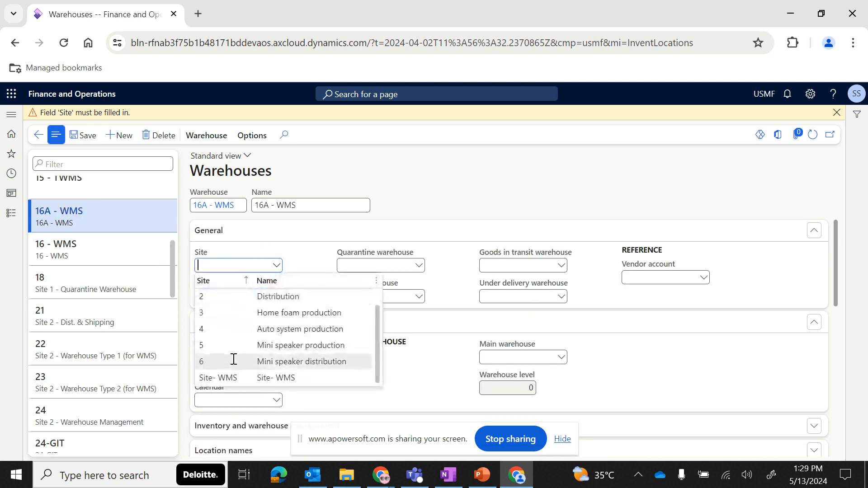
pyautogui.click(225, 379)
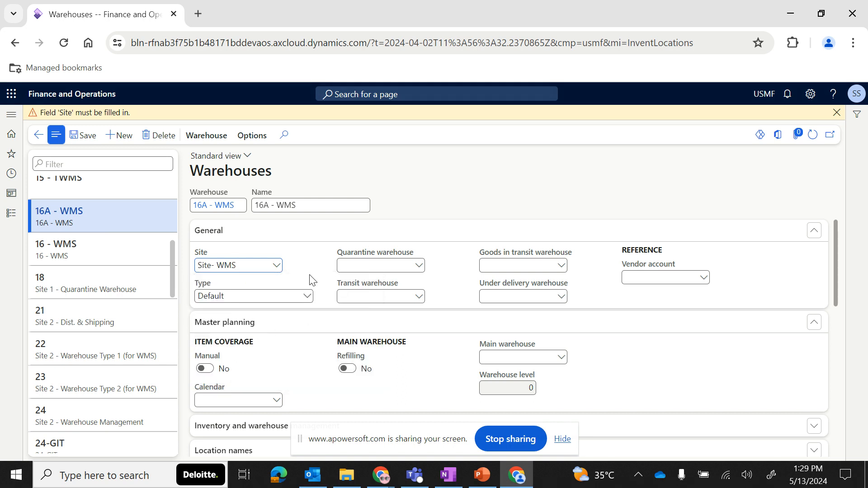
pyautogui.scroll(-2, 277, 338)
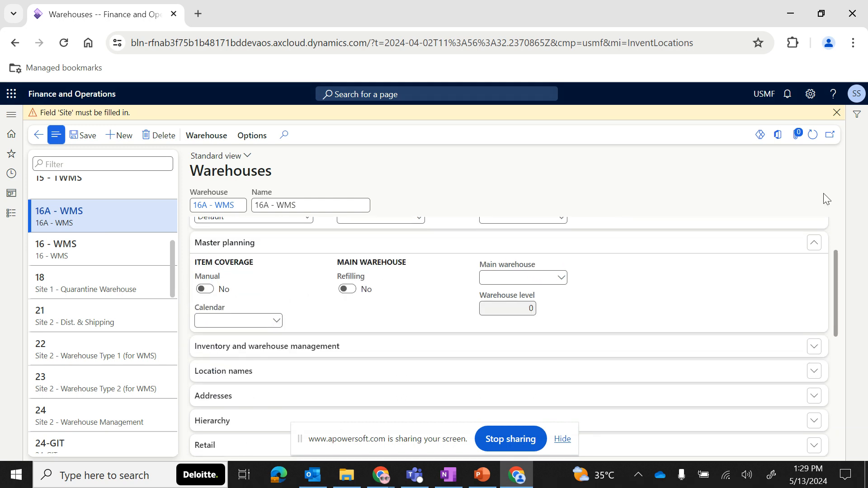
pyautogui.click(836, 112)
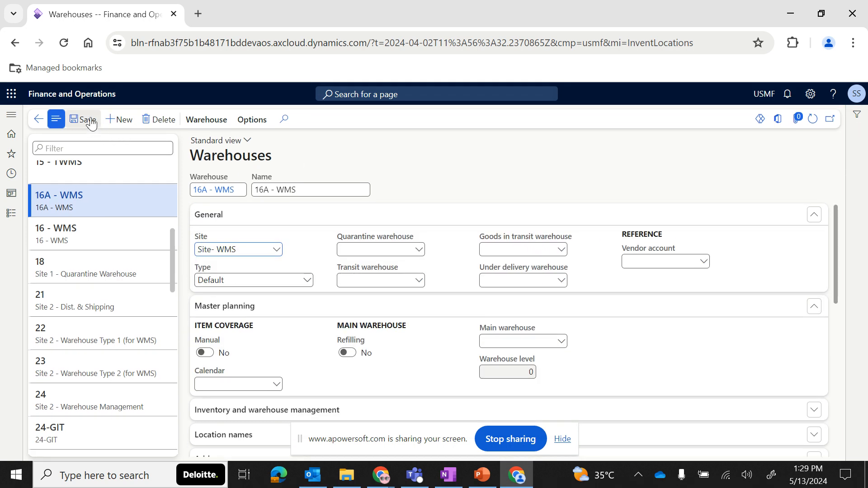
pyautogui.scroll(-6, 307, 361)
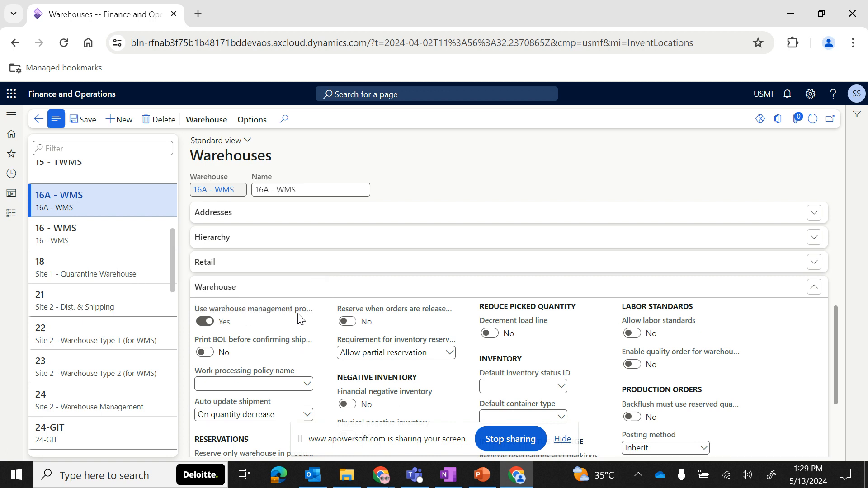
pyautogui.click(86, 236)
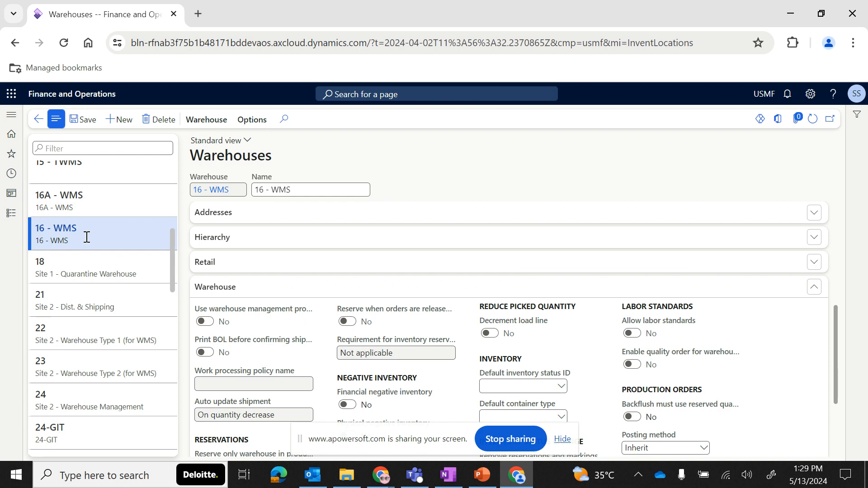
# - Review the Site / Warehouse / Location slides in the presentation
pyautogui.click(482, 478)
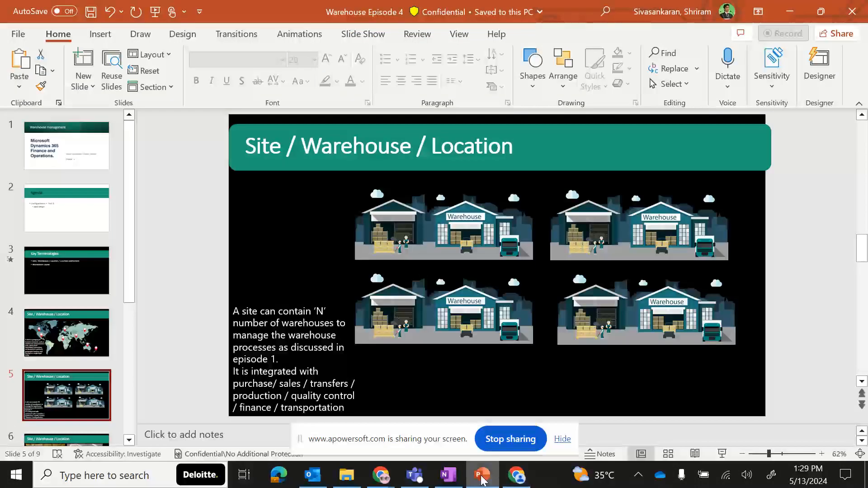
pyautogui.scroll(2, 407, 276)
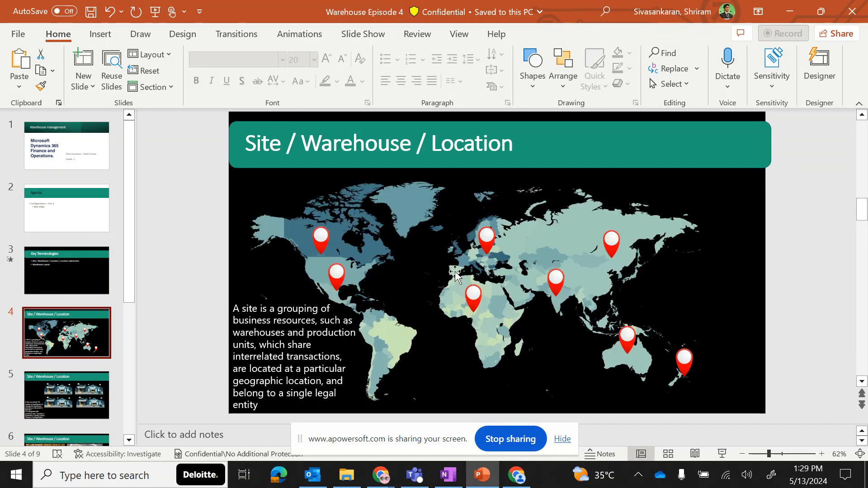
pyautogui.scroll(-2, 556, 297)
pyautogui.hotkey('alt', 'Tab')
# - Compare the General and Warehouse settings of warehouses 16A - WMS and 16 - WMS
pyautogui.click(97, 203)
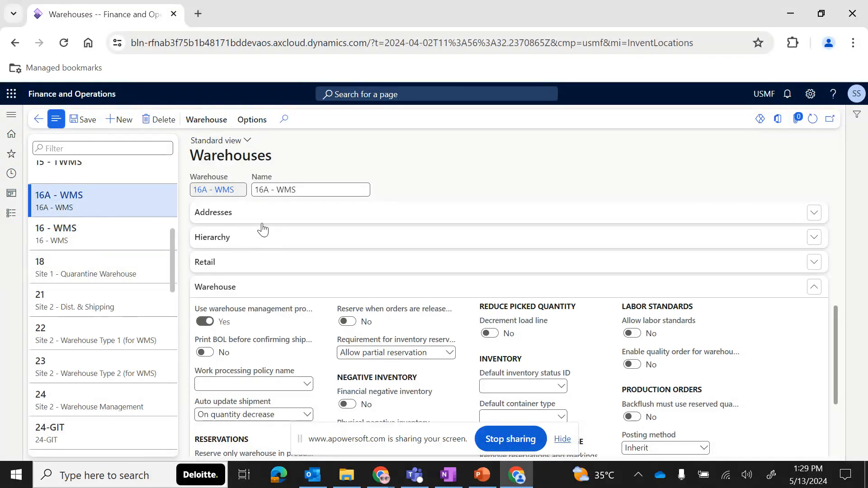
pyautogui.scroll(5, 261, 229)
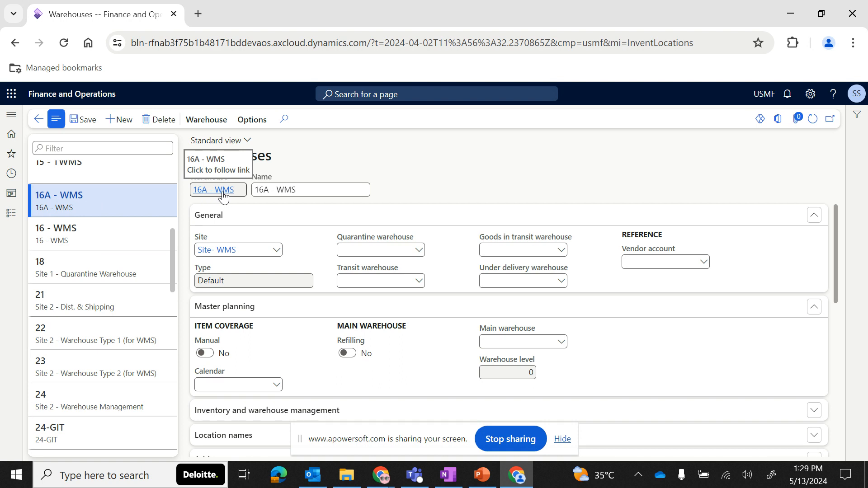
pyautogui.click(128, 236)
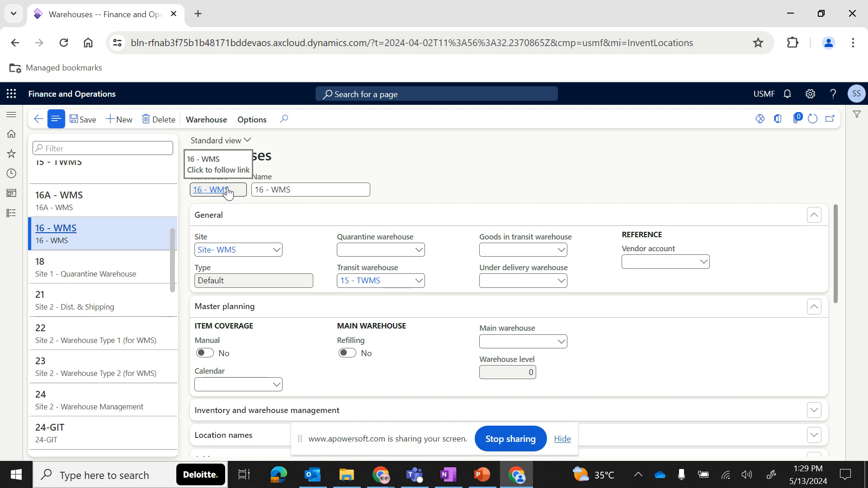
pyautogui.scroll(-7, 304, 366)
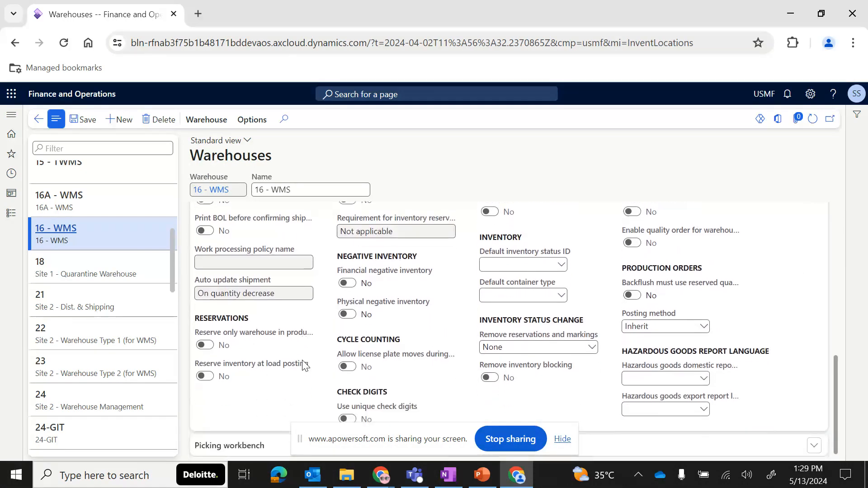
pyautogui.scroll(2, 301, 303)
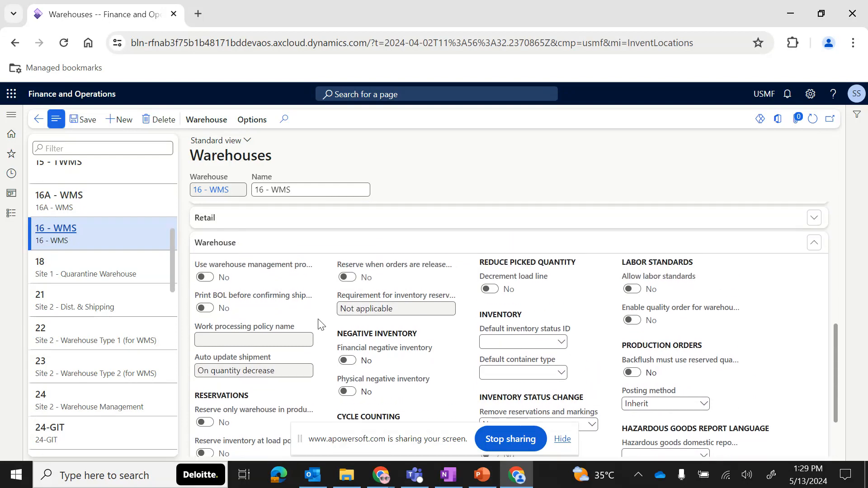
pyautogui.scroll(-2, 323, 387)
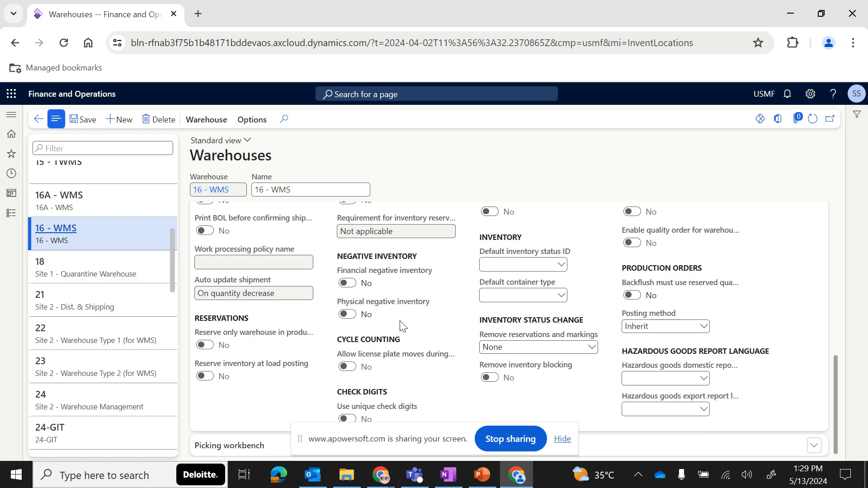
pyautogui.scroll(1, 250, 368)
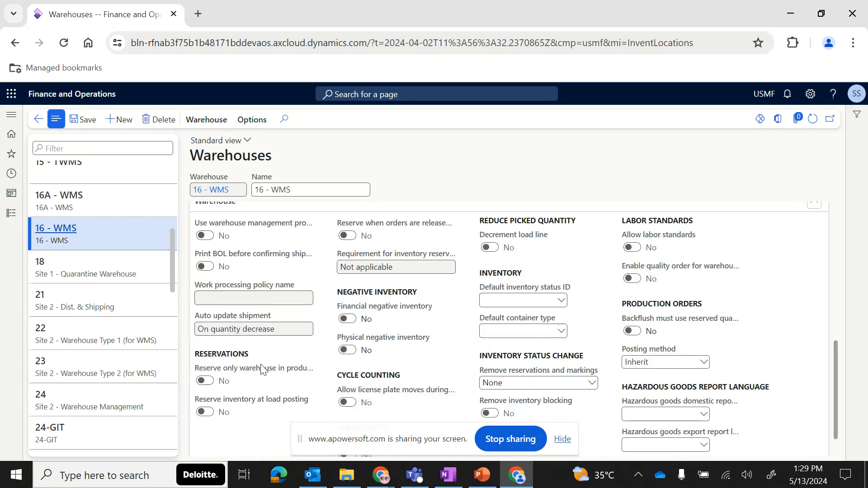
pyautogui.moveTo(260, 369)
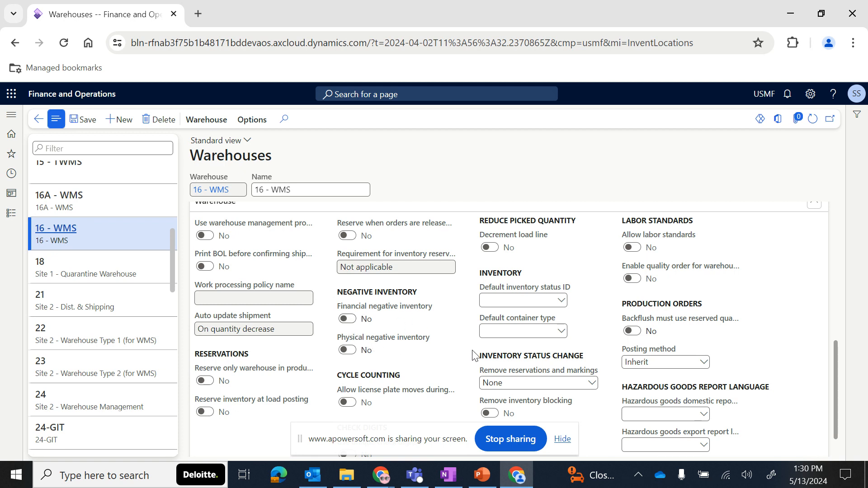
pyautogui.scroll(2, 472, 356)
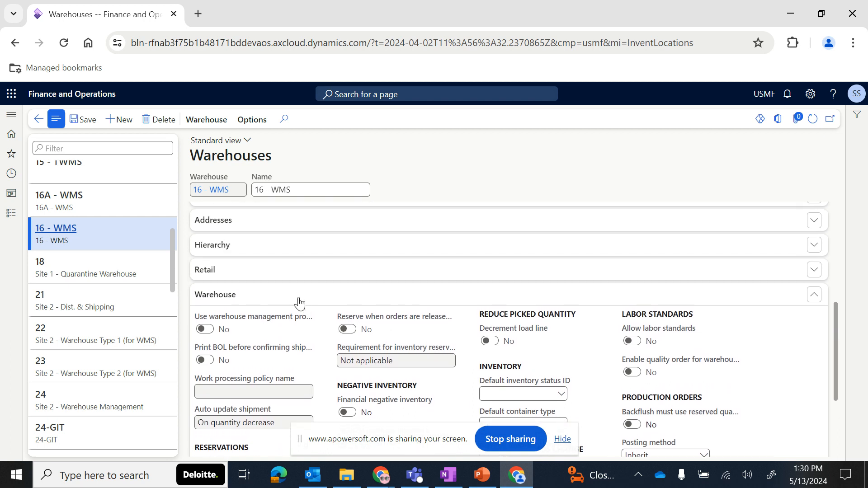
pyautogui.click(299, 302)
pyautogui.scroll(6, 299, 301)
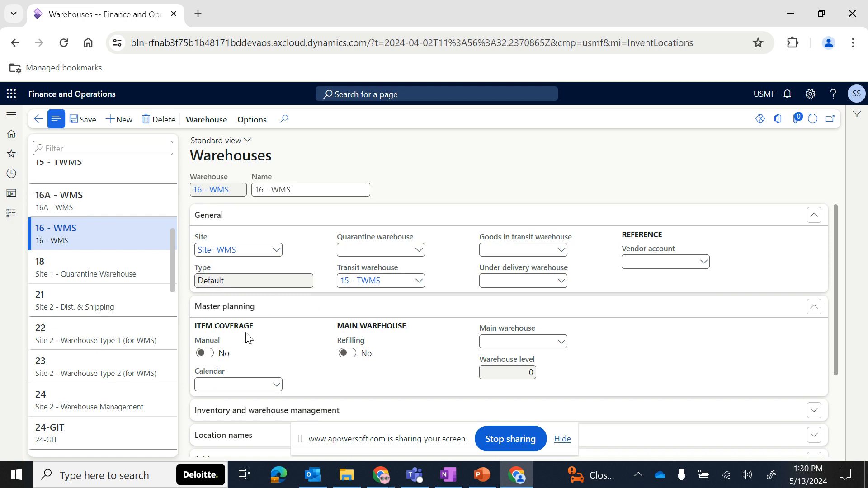
pyautogui.scroll(-2, 248, 338)
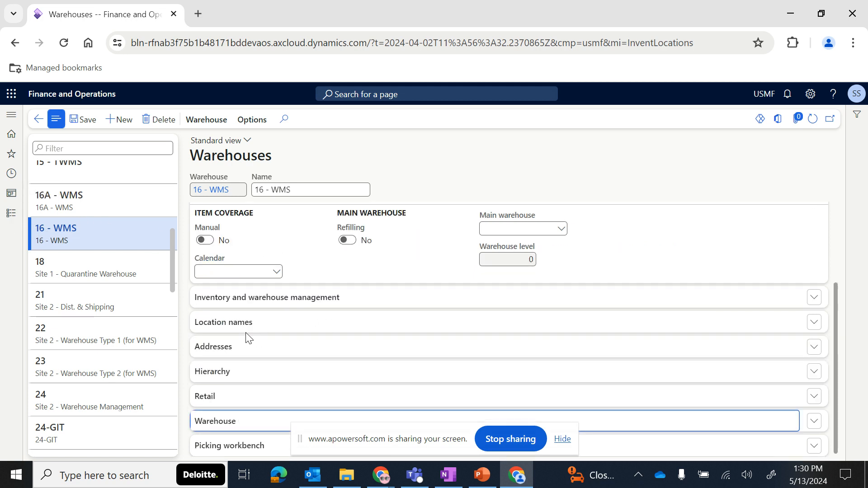
pyautogui.scroll(2, 308, 276)
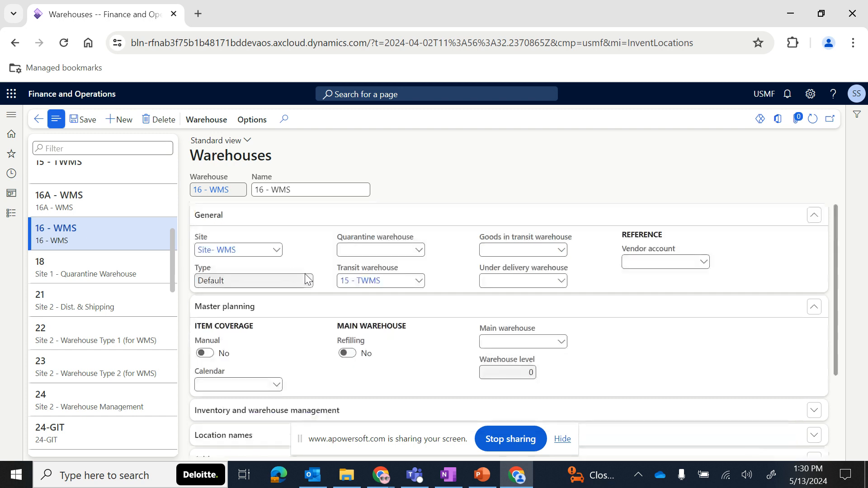
pyautogui.scroll(2, 93, 241)
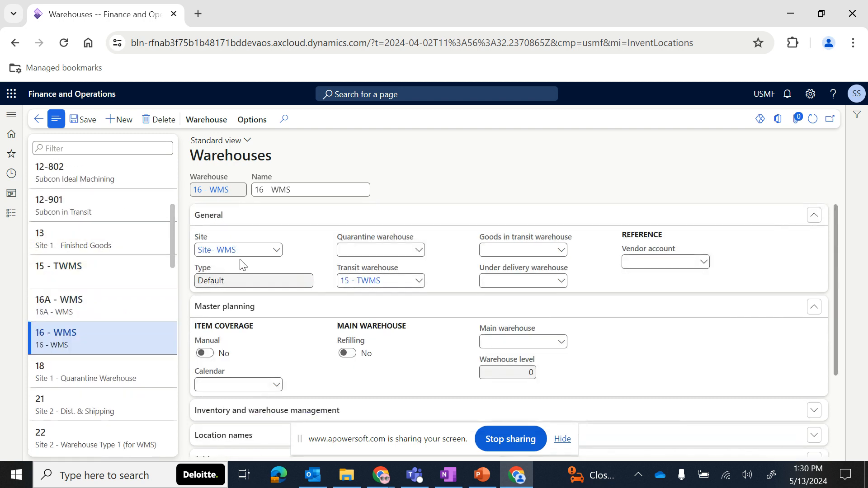
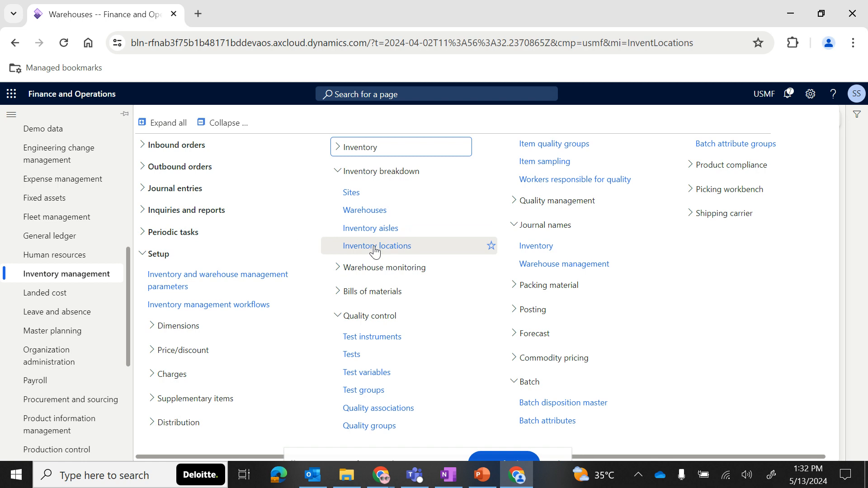
# - Open the Inventory locations page, and from there the warehouse management Locations list
pyautogui.click(375, 247)
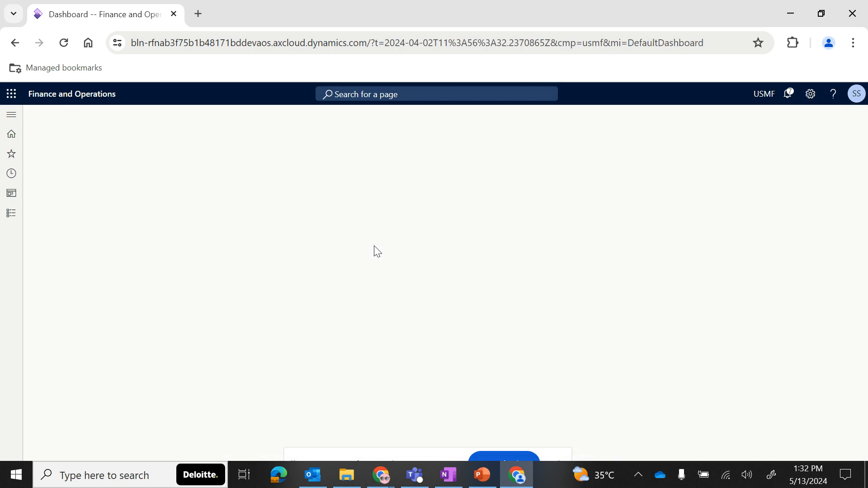
pyautogui.scroll(-6, 116, 302)
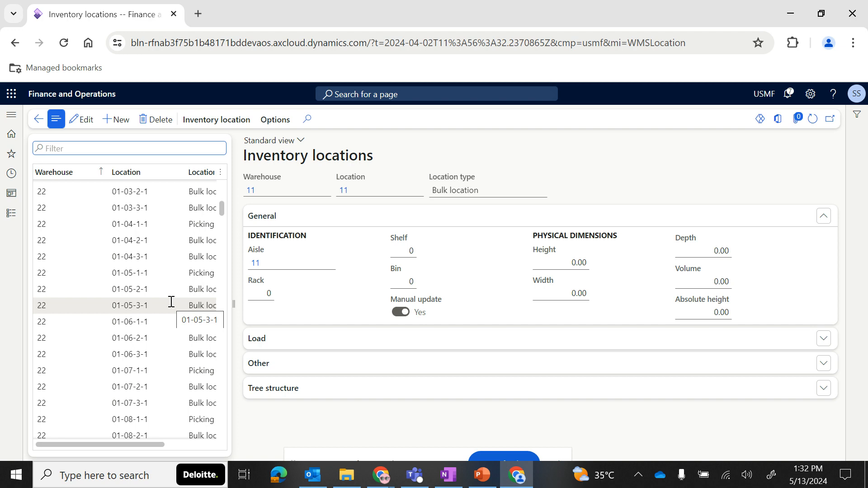
pyautogui.click(10, 220)
pyautogui.scroll(-5, 61, 389)
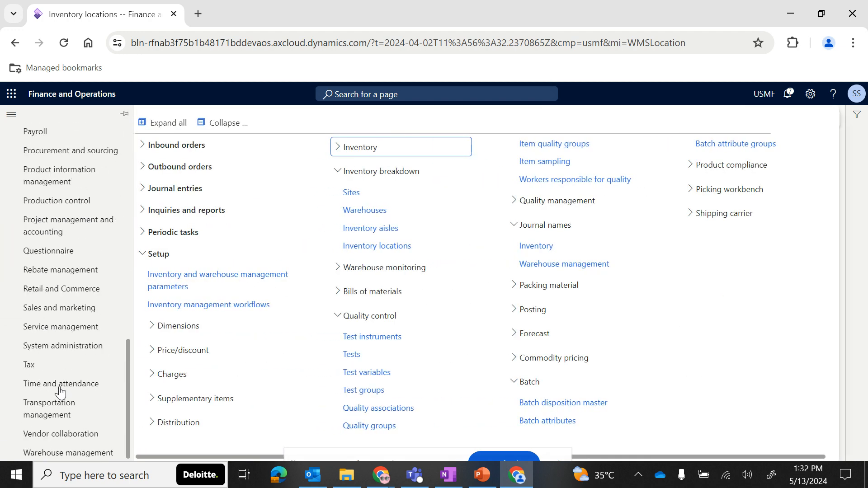
pyautogui.click(61, 453)
pyautogui.hscroll(4, 378, 371)
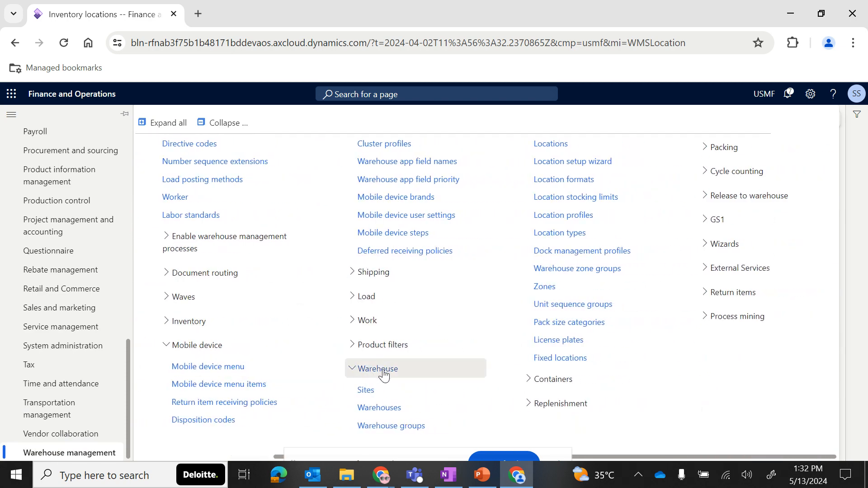
pyautogui.click(541, 145)
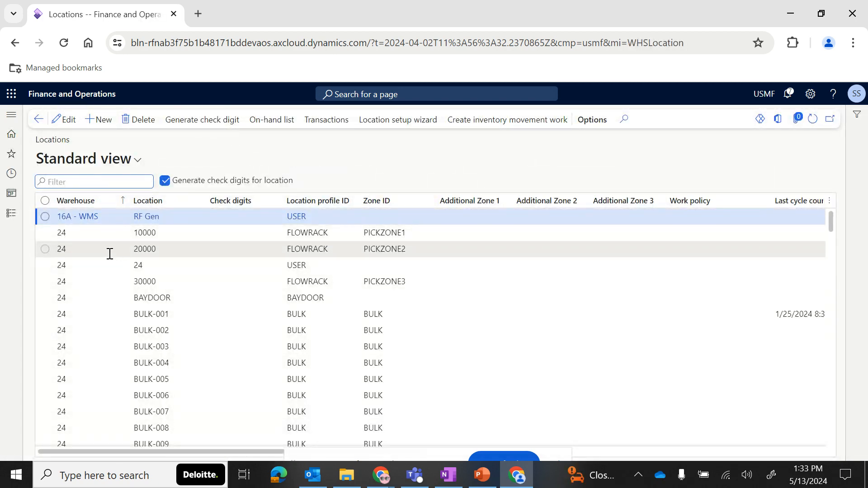
# - Browse the existing locations and their warehouses in the Locations list
pyautogui.click(157, 298)
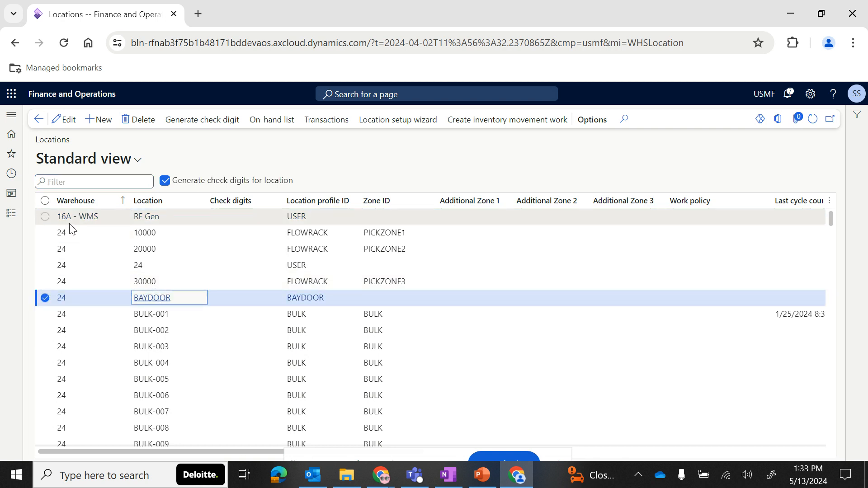
pyautogui.click(114, 218)
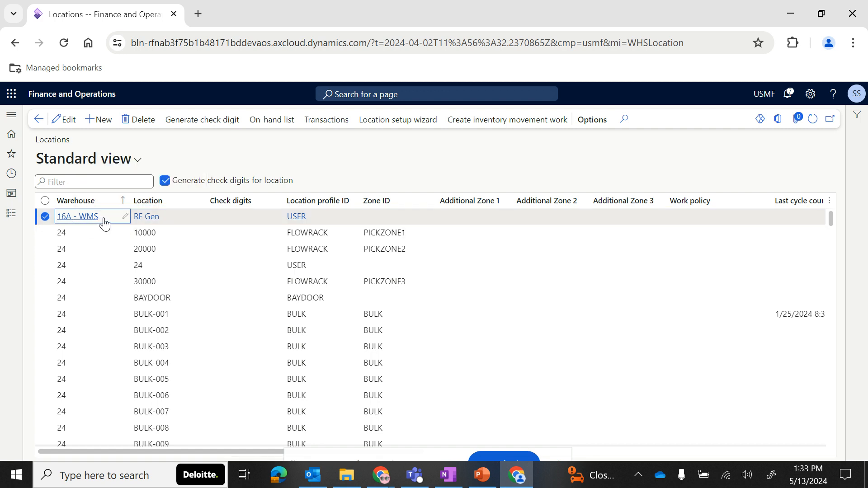
pyautogui.moveTo(107, 226)
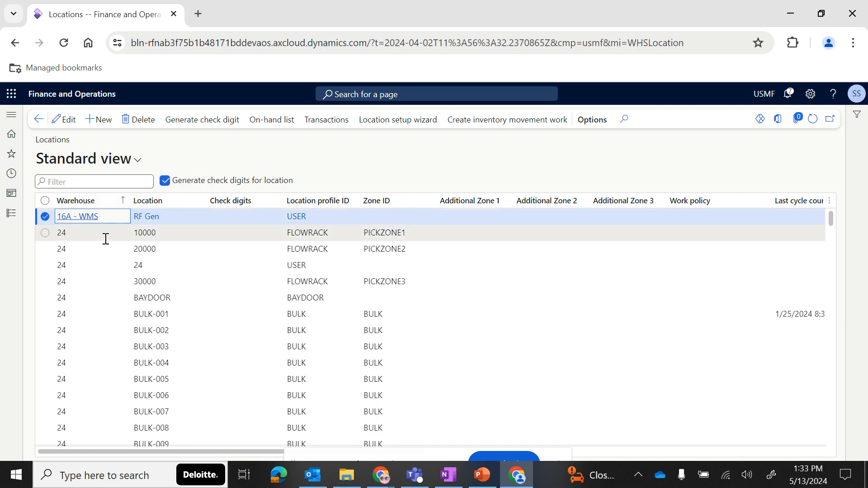
pyautogui.scroll(-2, 79, 385)
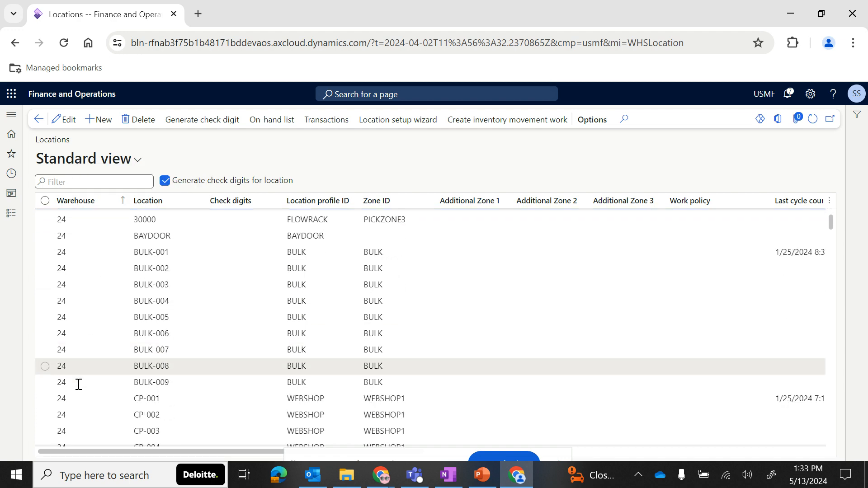
pyautogui.scroll(-15, 79, 384)
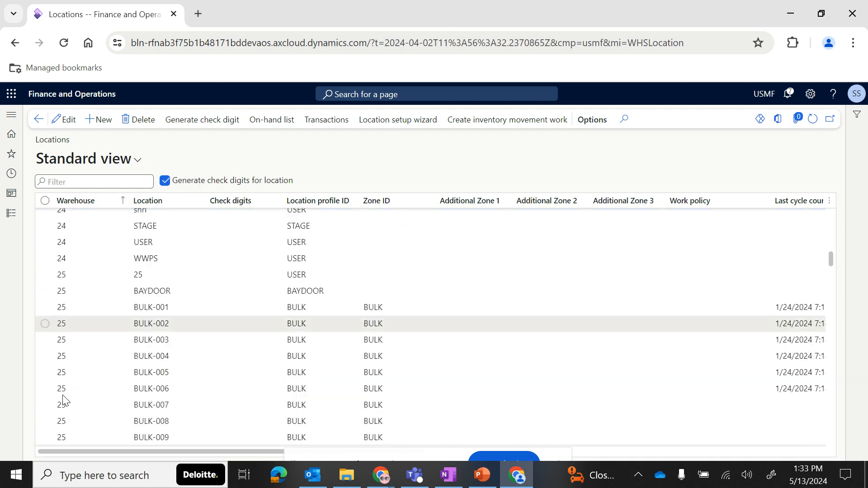
pyautogui.scroll(-15, 63, 400)
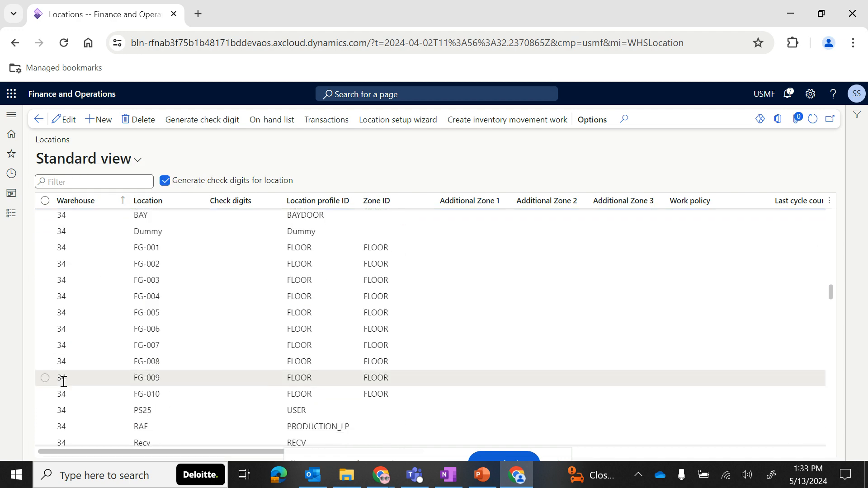
pyautogui.moveTo(64, 382)
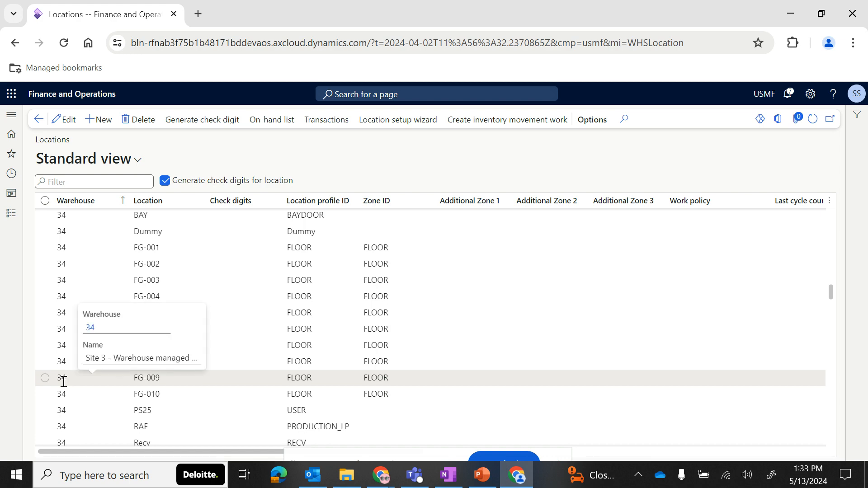
# - Review the Site / Warehouse / Location slide about locations in the presentation
pyautogui.click(11, 213)
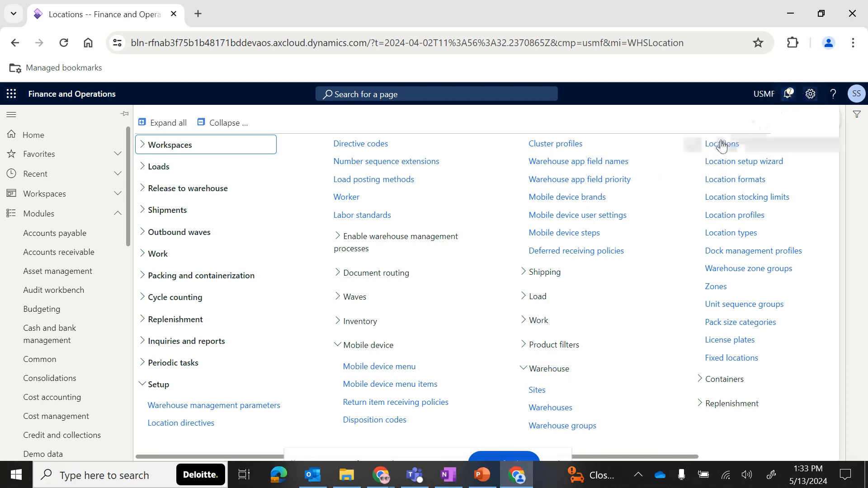
pyautogui.scroll(-10, 70, 375)
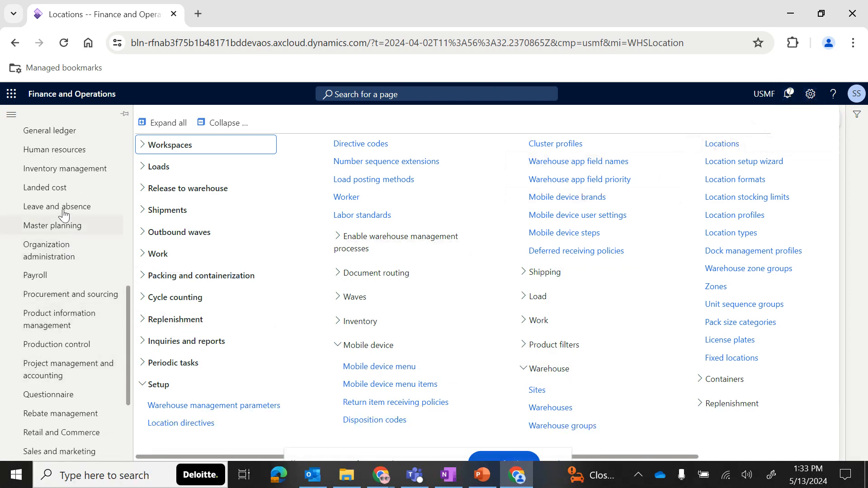
pyautogui.click(76, 168)
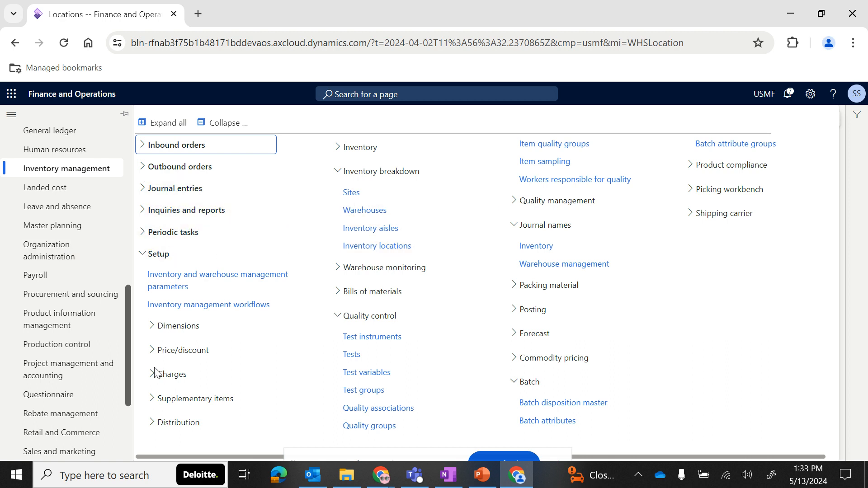
pyautogui.moveTo(491, 483)
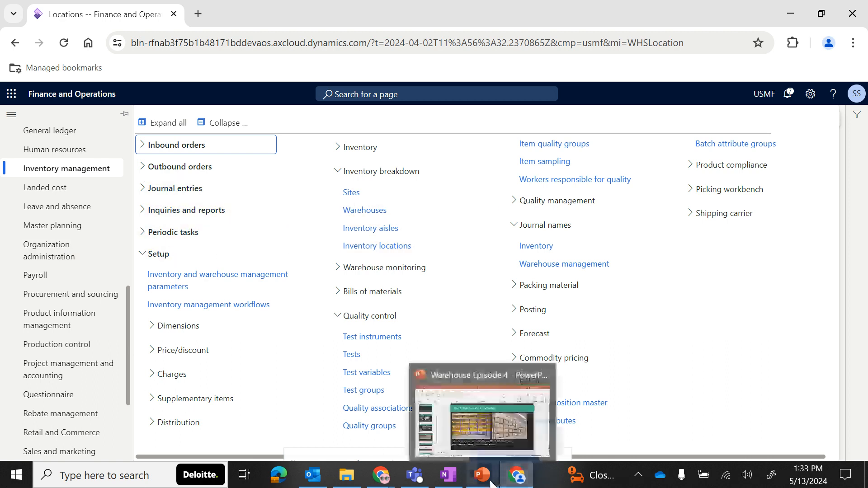
pyautogui.click(500, 436)
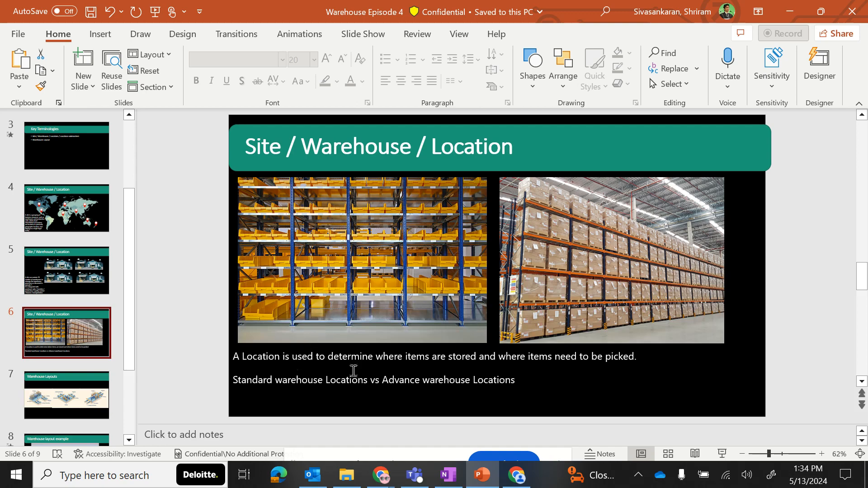
pyautogui.click(517, 475)
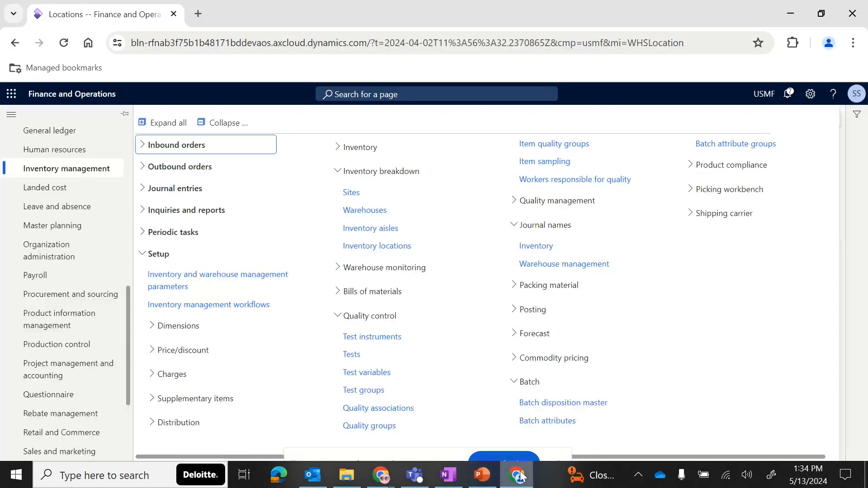
# - Reopen the warehouse management Locations list
pyautogui.scroll(-3, 54, 395)
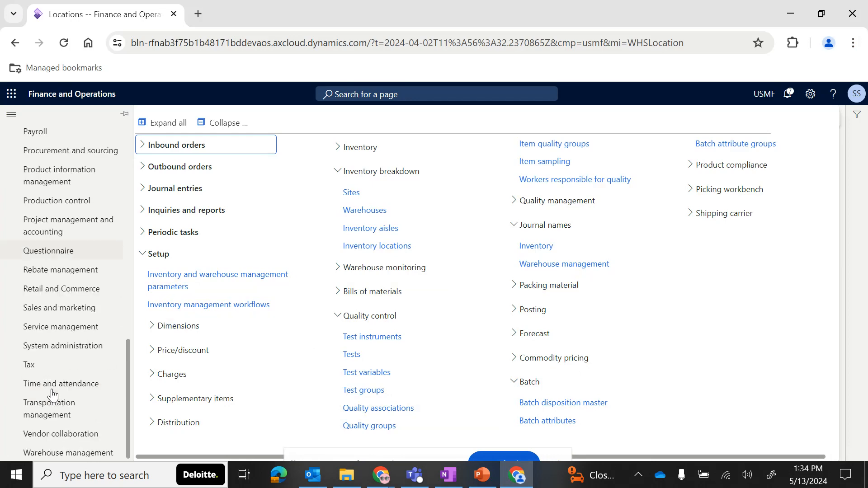
pyautogui.click(63, 452)
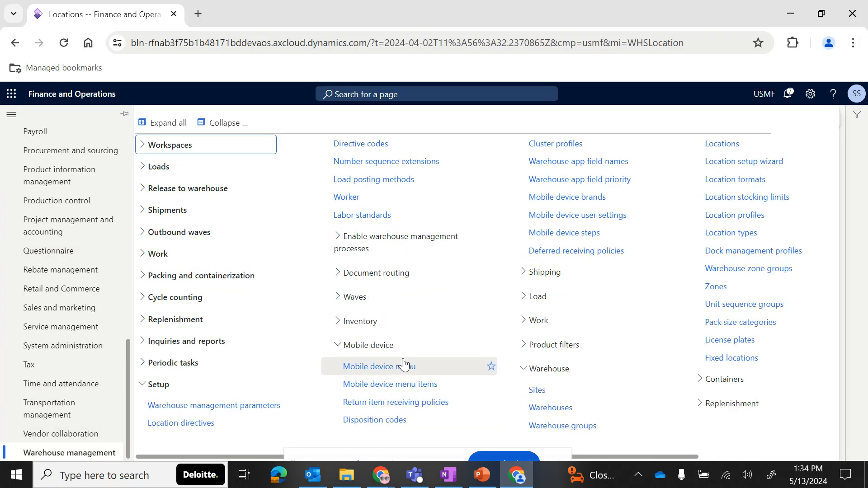
pyautogui.hscroll(3, 489, 382)
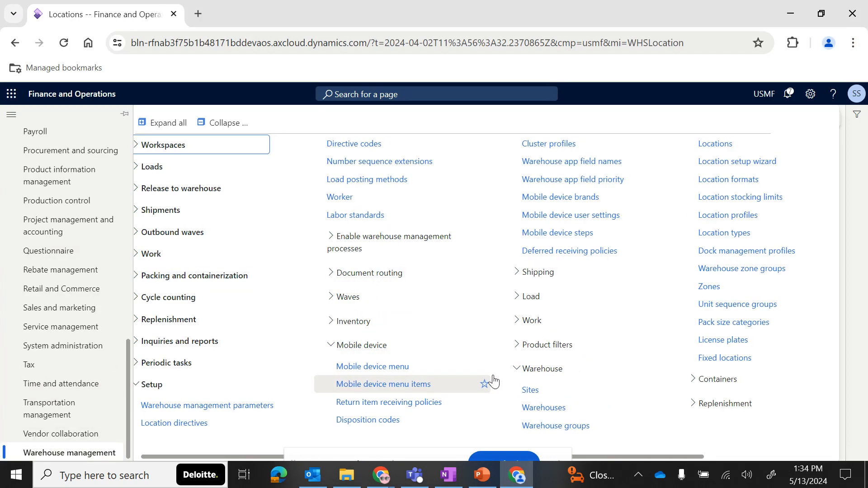
pyautogui.hscroll(1, 494, 382)
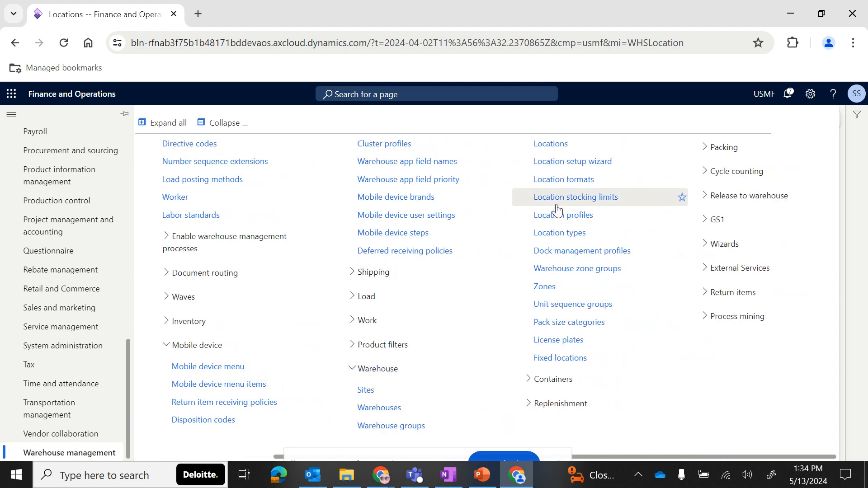
pyautogui.click(551, 144)
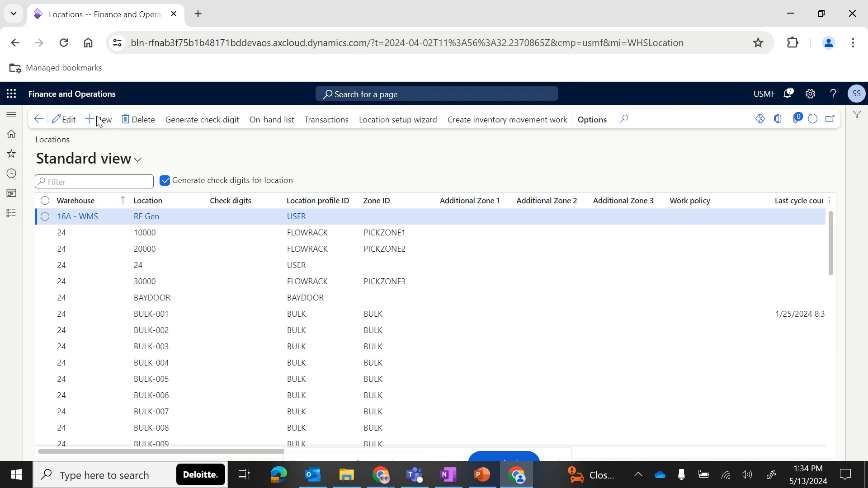
# - Create a new location RECV in warehouse 16A - WMS
pyautogui.click(99, 120)
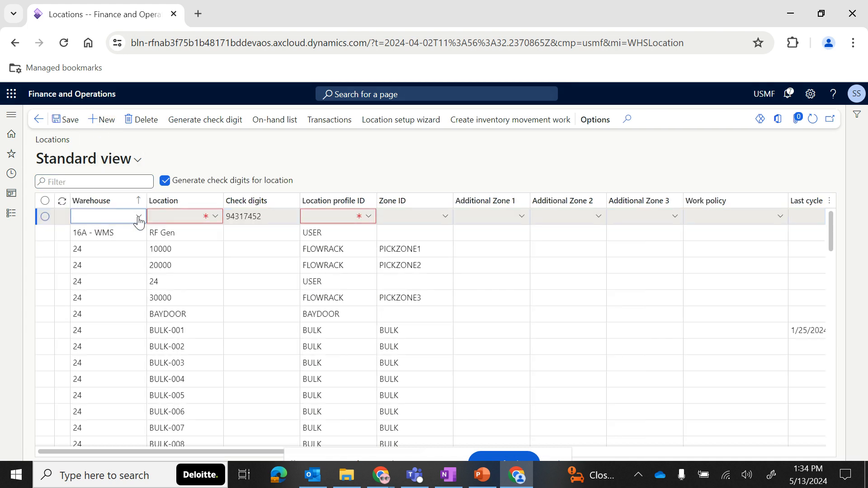
pyautogui.click(139, 217)
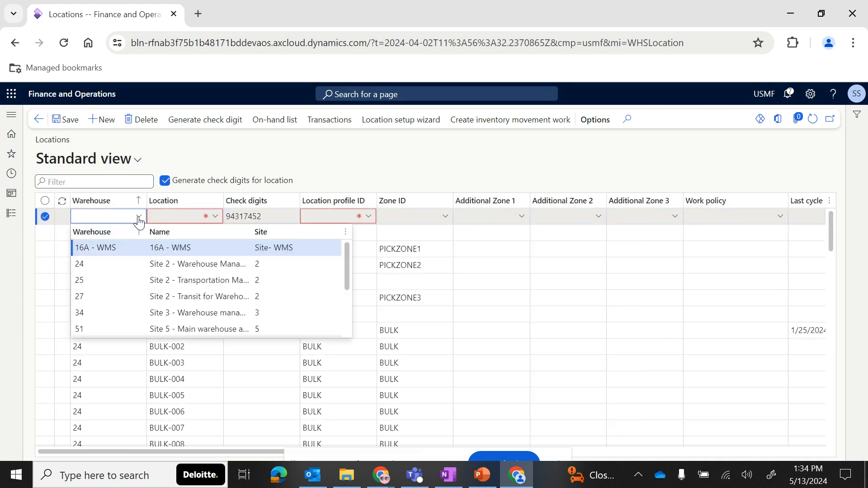
pyautogui.click(125, 247)
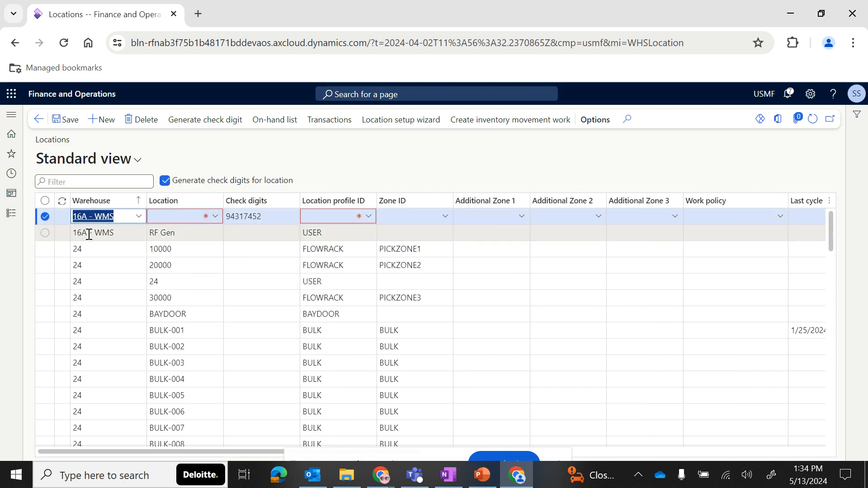
pyautogui.click(140, 217)
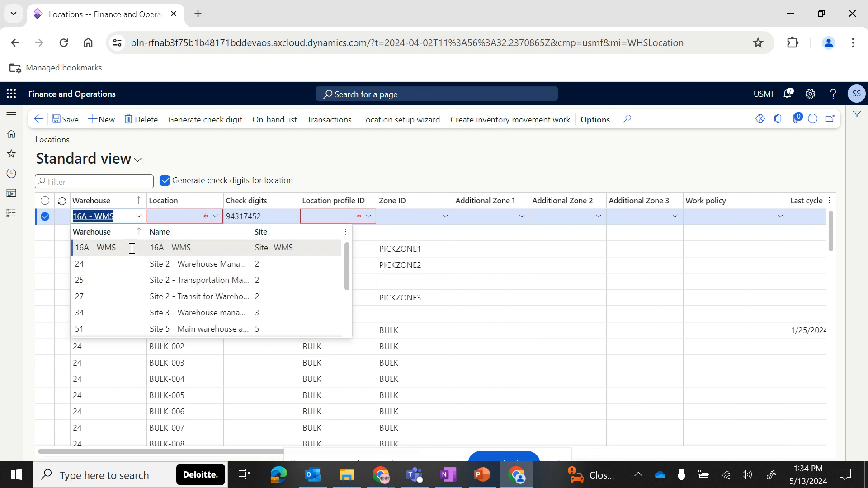
pyautogui.click(207, 215)
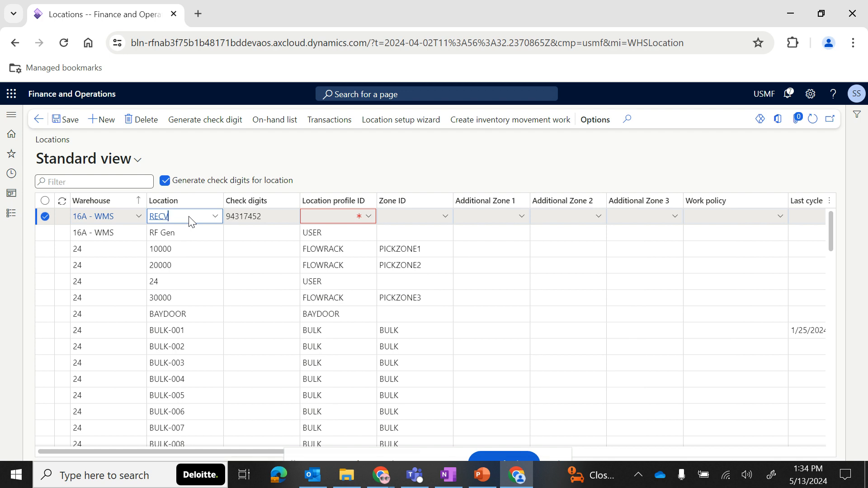
pyautogui.press('Tab')
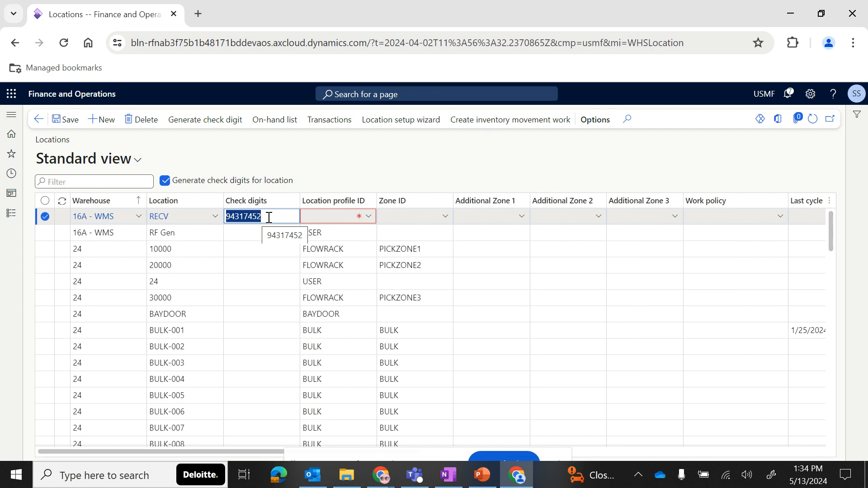
# - Open the details of the location profiles from the new location's profile field and review the BAYDOOR profile
pyautogui.click(368, 220)
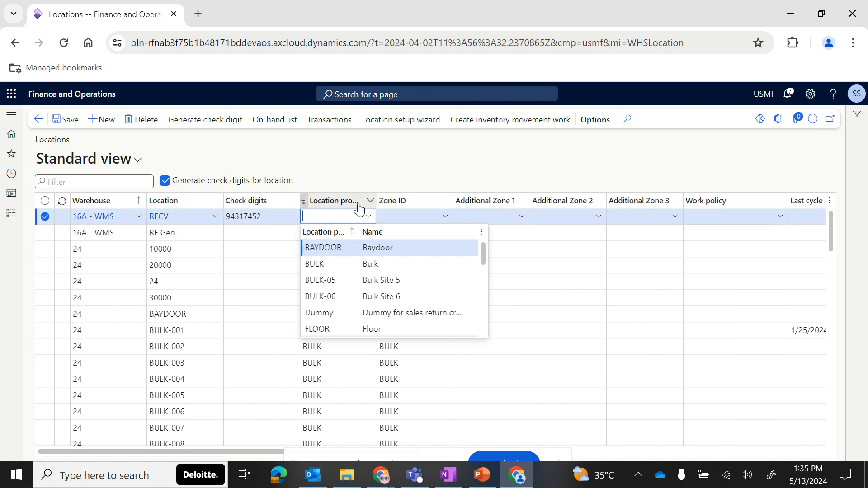
pyautogui.rightClick(370, 220)
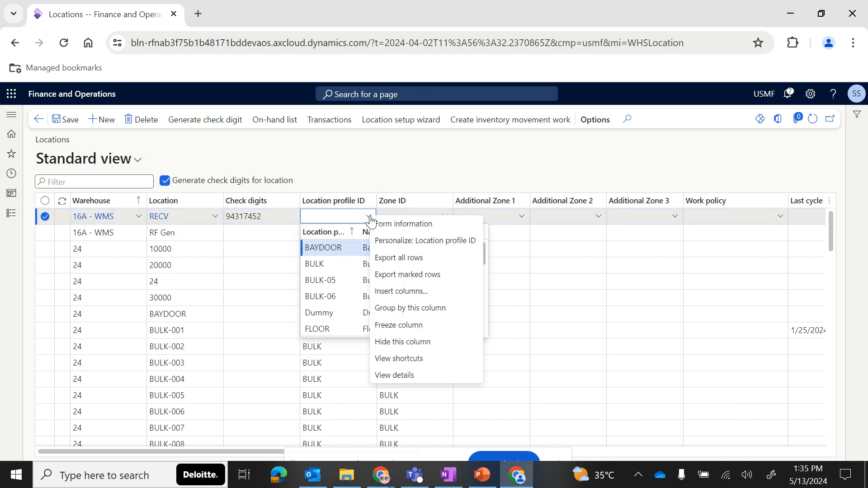
pyautogui.click(397, 377)
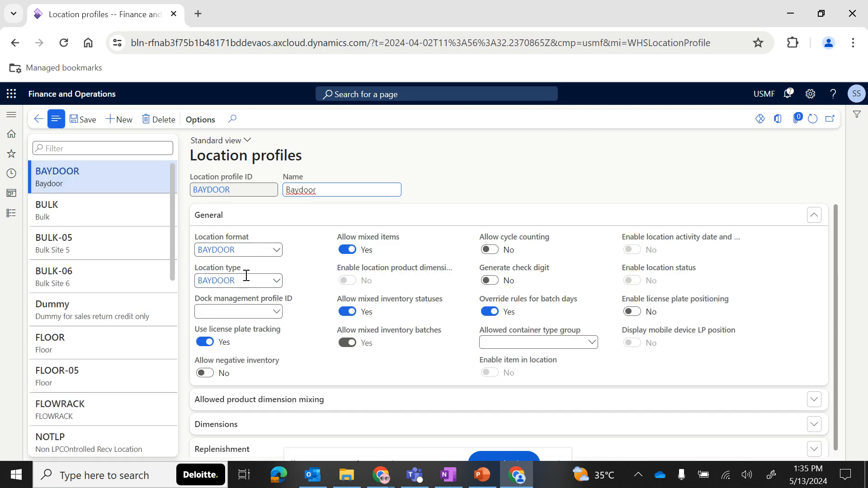
pyautogui.scroll(-1, 427, 356)
pyautogui.scroll(1, 427, 356)
pyautogui.click(11, 216)
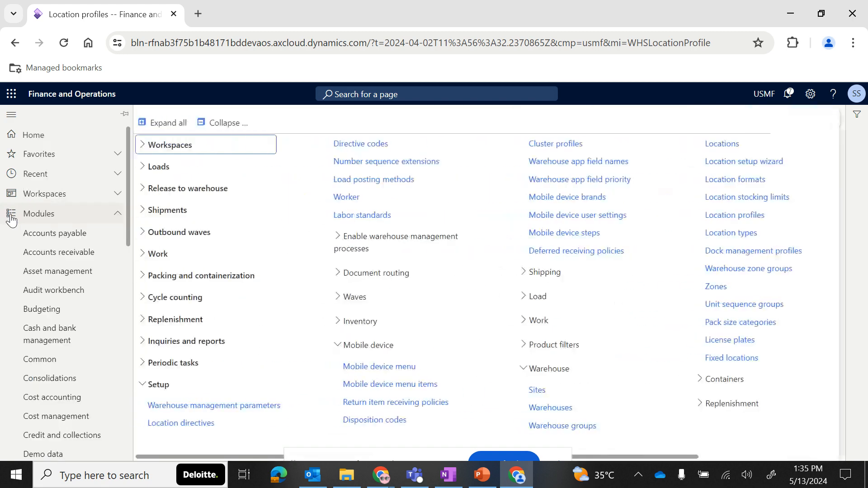
pyautogui.hscroll(1, 310, 280)
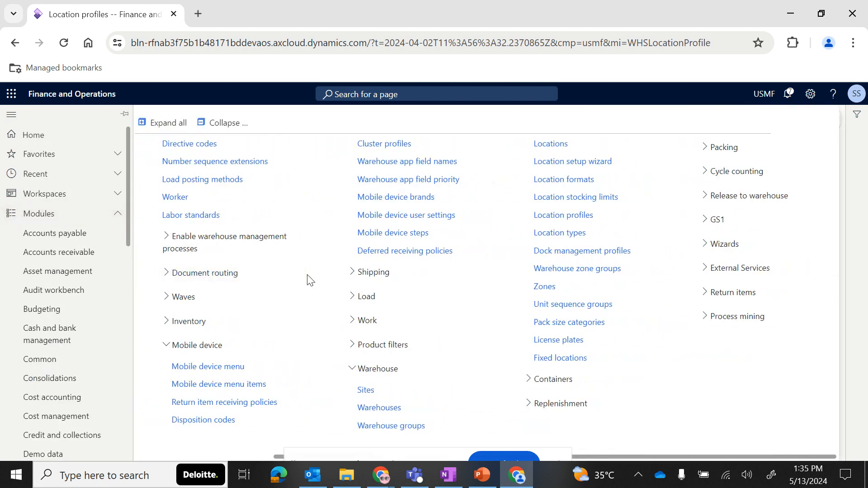
pyautogui.click(565, 180)
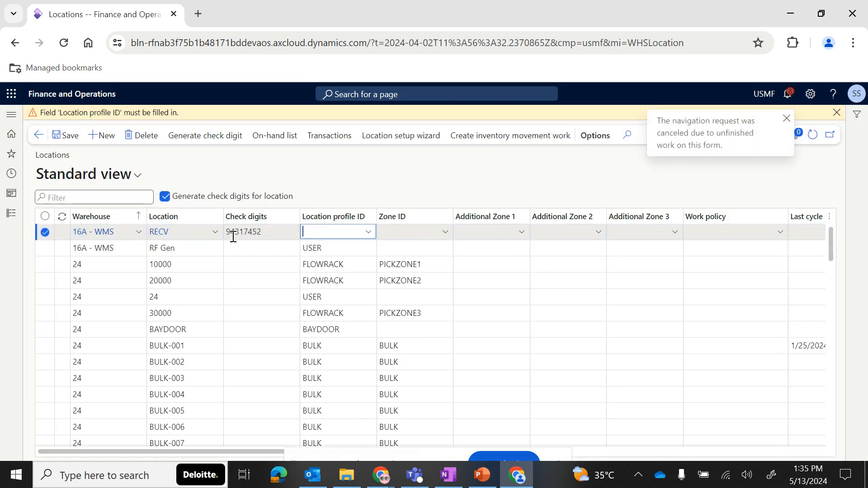
# - Assign the BULK location profile to the new RECV location and save it
pyautogui.click(837, 113)
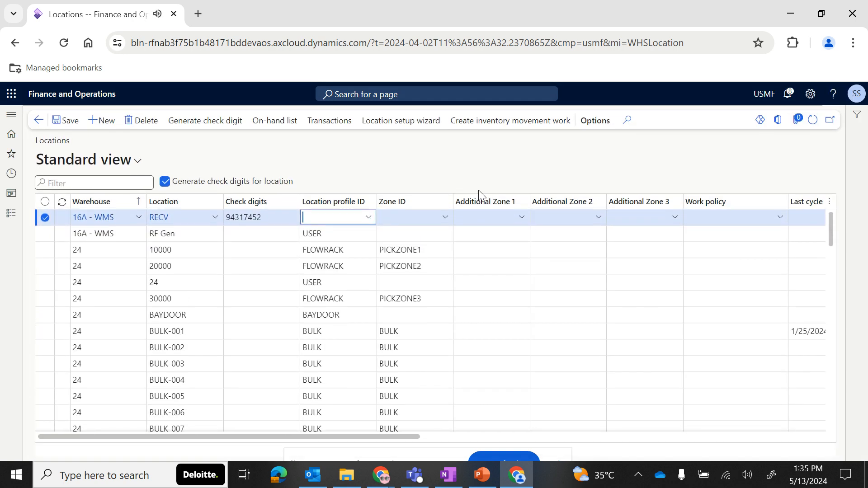
pyautogui.click(375, 221)
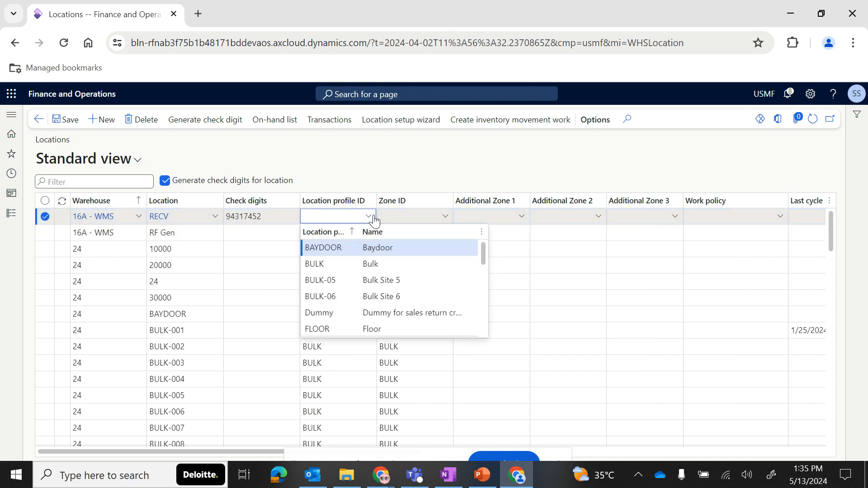
pyautogui.click(341, 263)
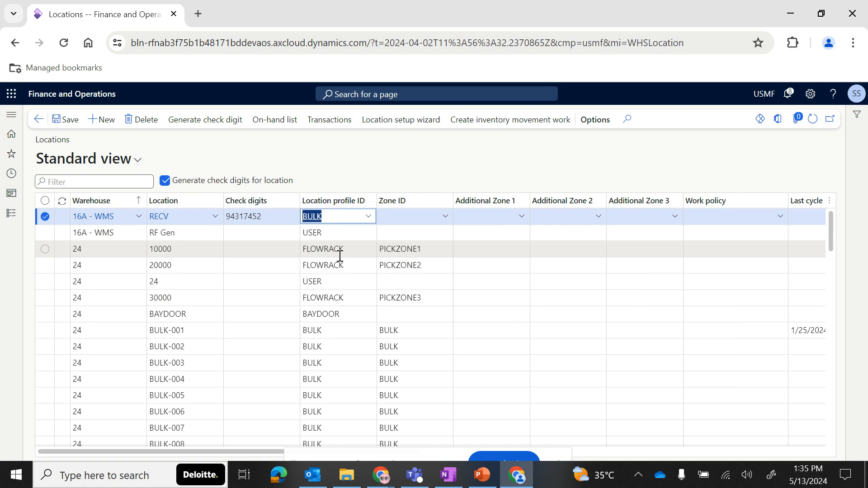
pyautogui.click(67, 123)
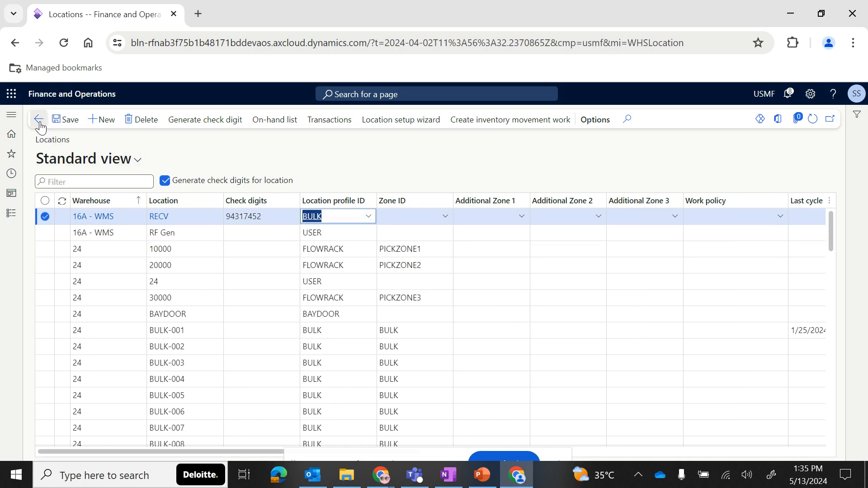
# - Open Location formats and review the ARSB format's segments alongside the location slide in the presentation
pyautogui.click(11, 216)
pyautogui.scroll(-4, 465, 242)
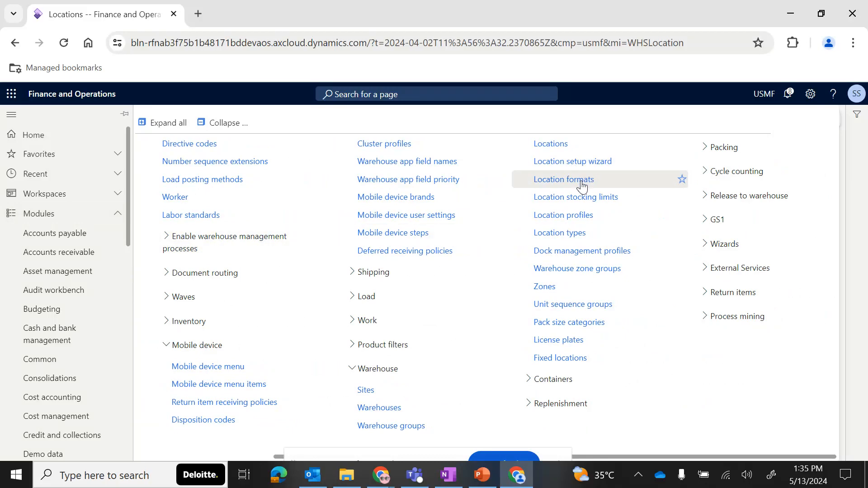
pyautogui.click(581, 186)
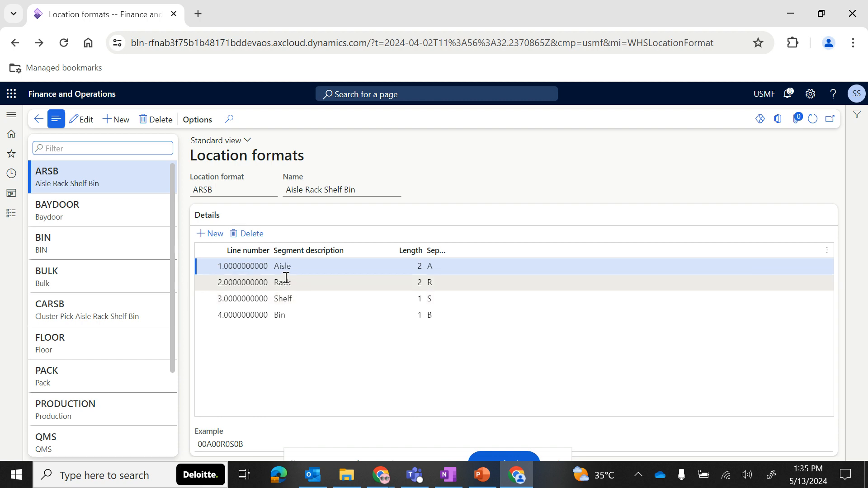
pyautogui.click(484, 477)
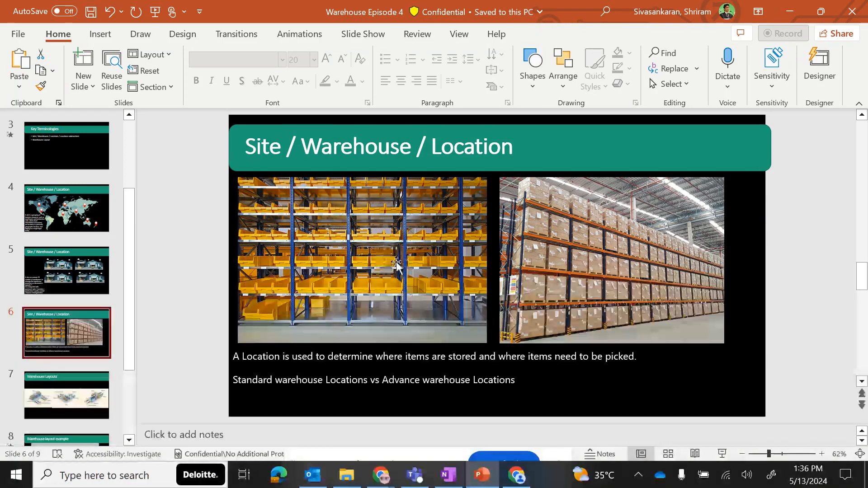
pyautogui.hotkey('alt', 'Tab')
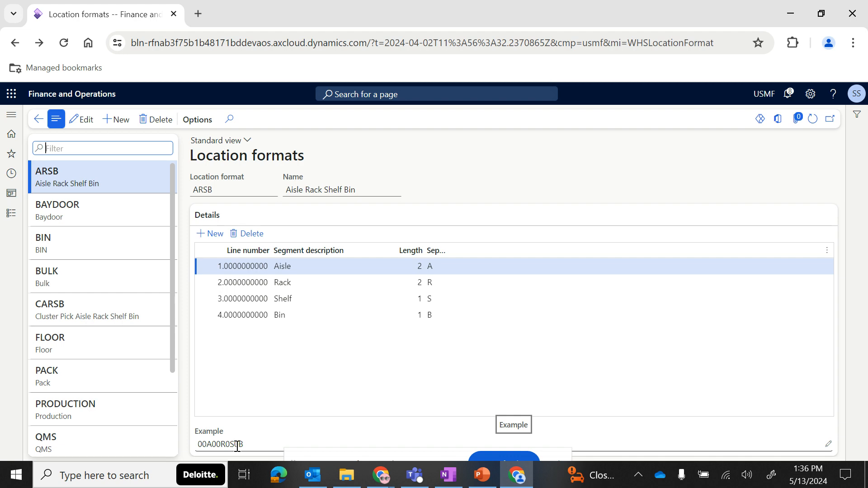
pyautogui.hotkey('alt', 'Tab')
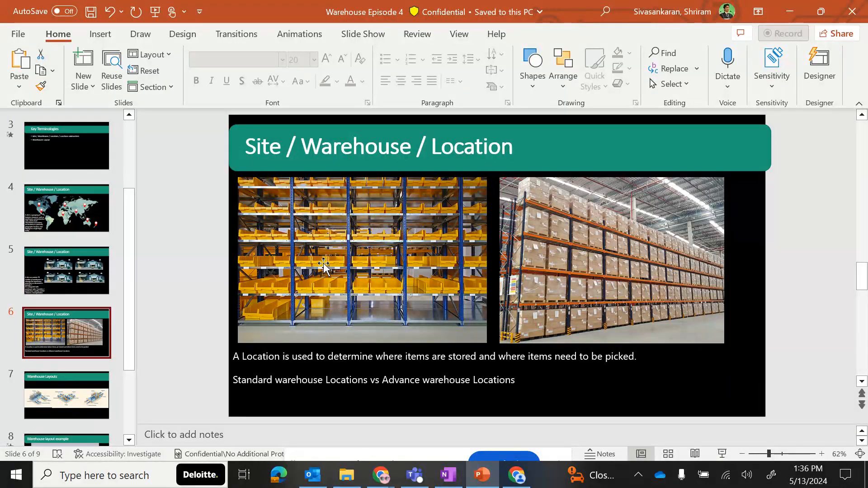
pyautogui.hotkey('alt', 'Tab')
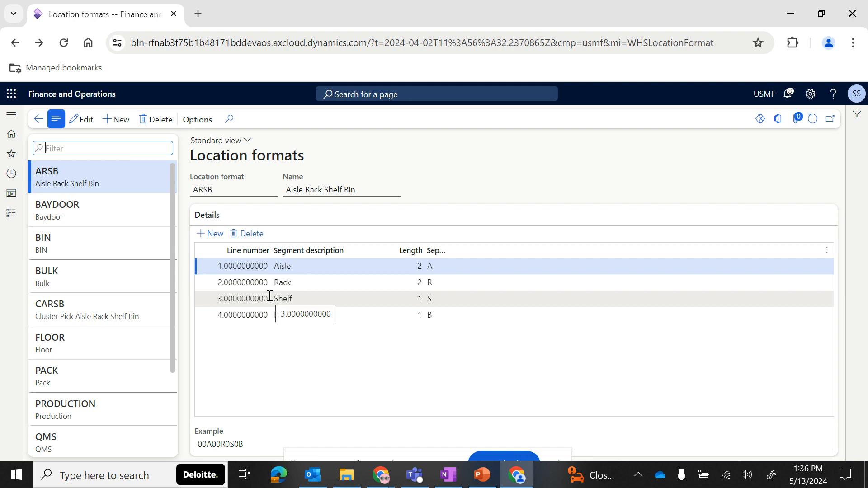
# - Open Location stocking limits and review the product and container type limit lists
pyautogui.click(11, 214)
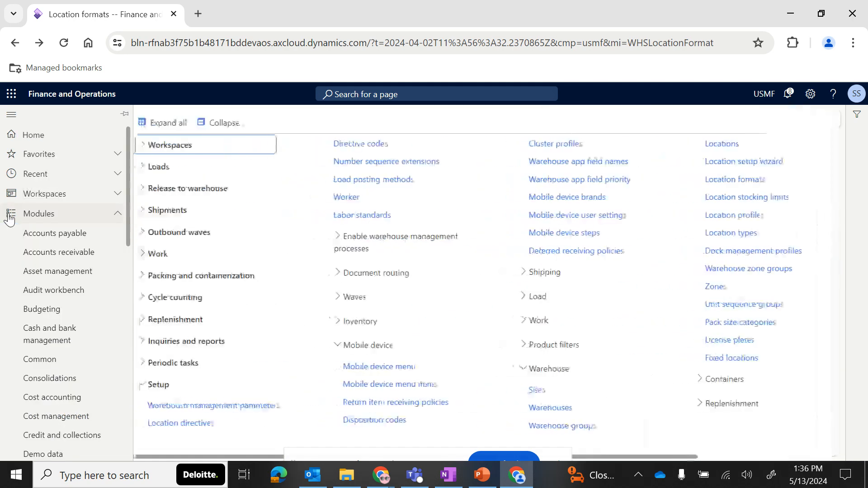
pyautogui.hscroll(4, 685, 252)
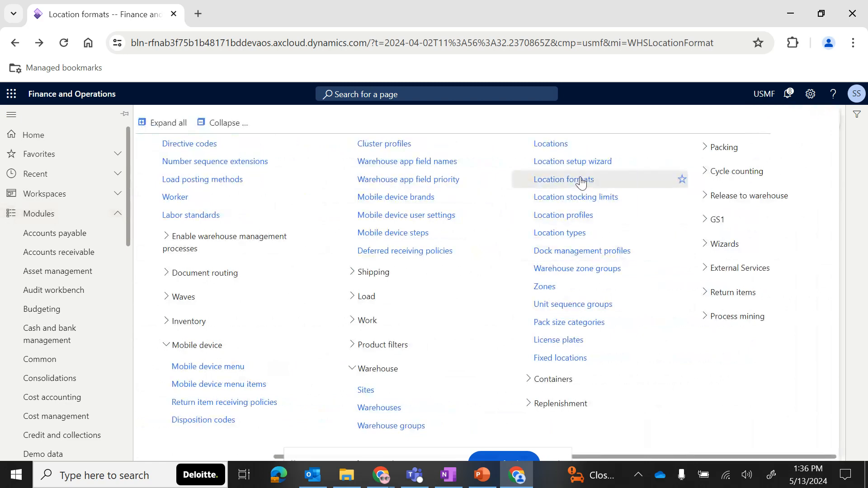
pyautogui.click(582, 199)
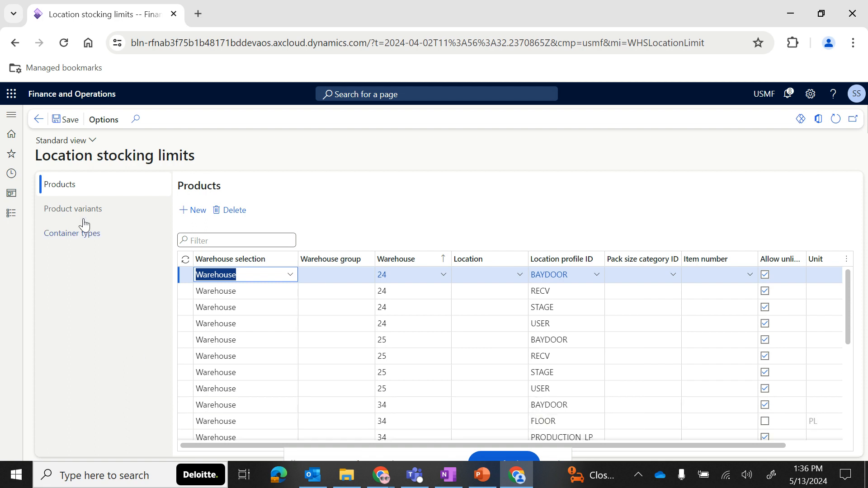
pyautogui.click(73, 211)
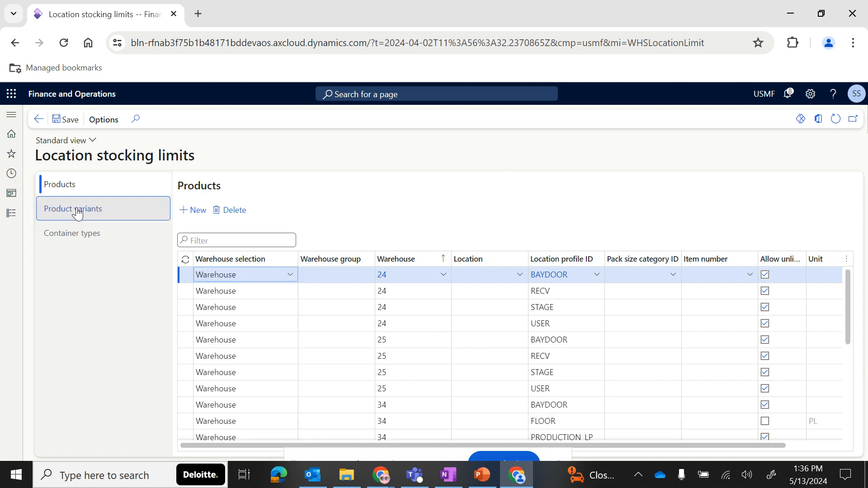
pyautogui.click(87, 241)
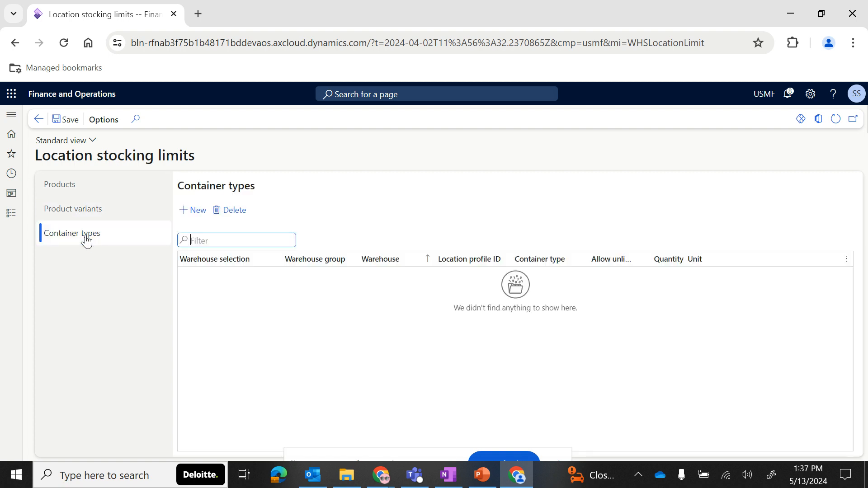
# - Review the product variant stocking limits for item D0013 in the FLOOR profile, including their quantities
pyautogui.click(80, 213)
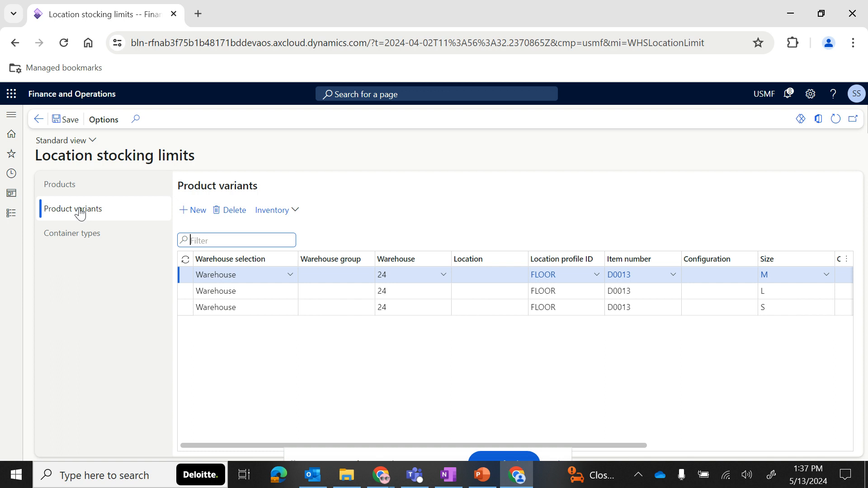
pyautogui.hscroll(2, 385, 308)
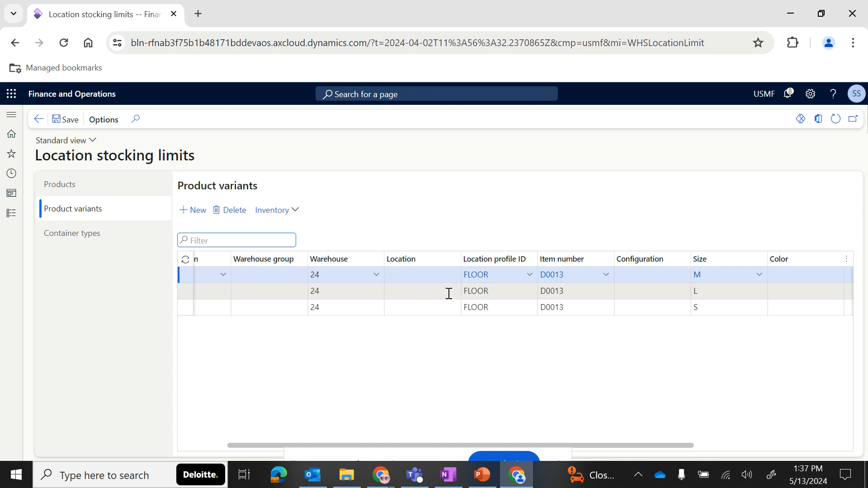
pyautogui.hscroll(3, 521, 304)
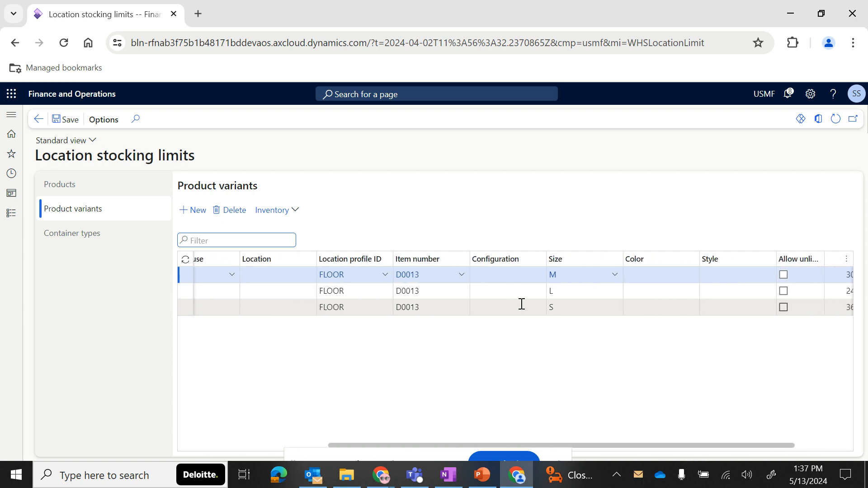
pyautogui.hscroll(2, 521, 304)
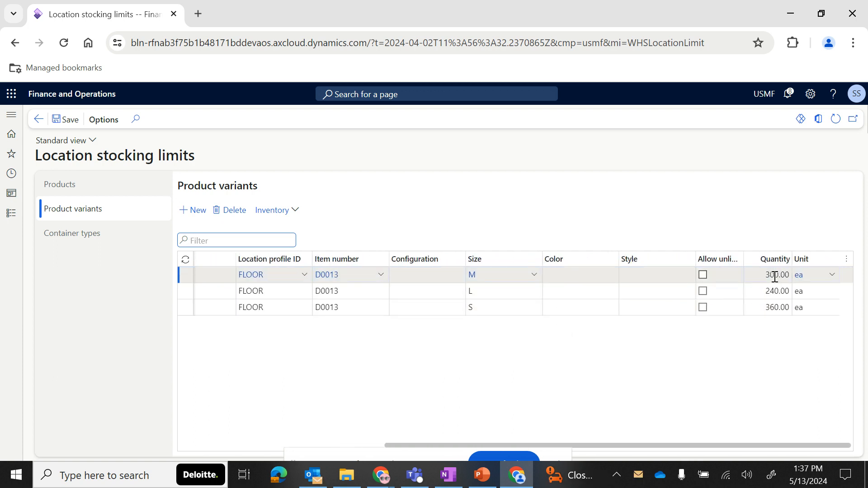
pyautogui.click(774, 277)
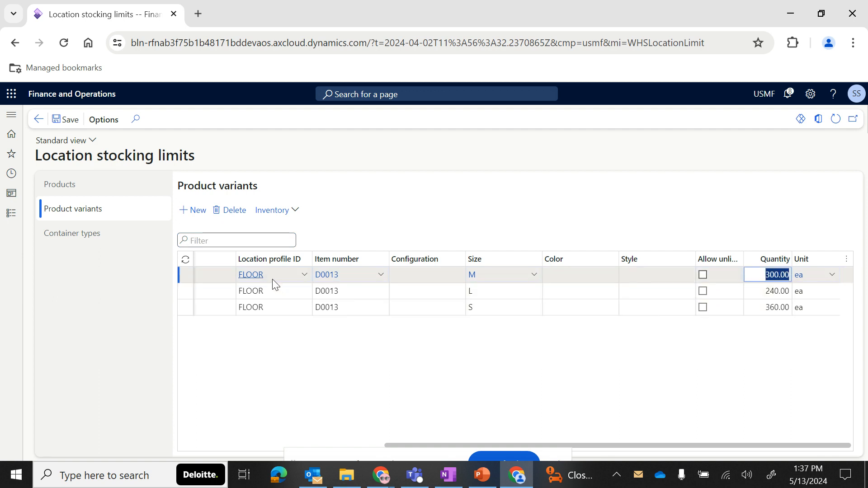
pyautogui.click(299, 281)
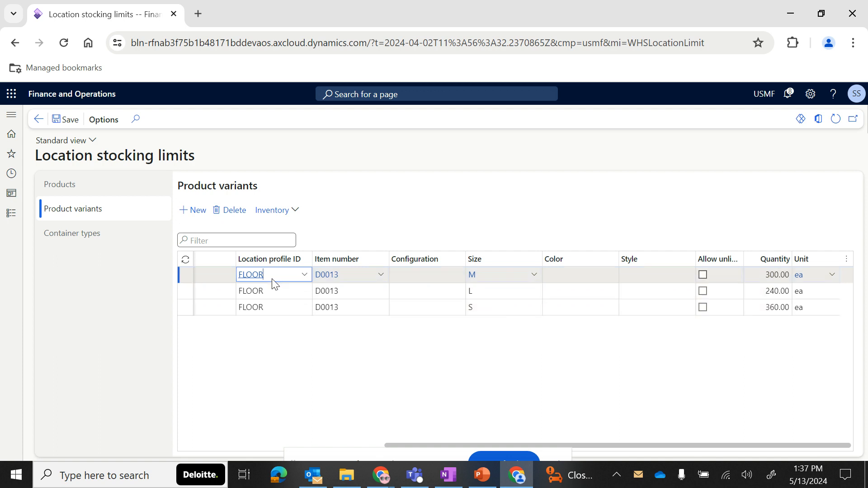
pyautogui.moveTo(272, 280)
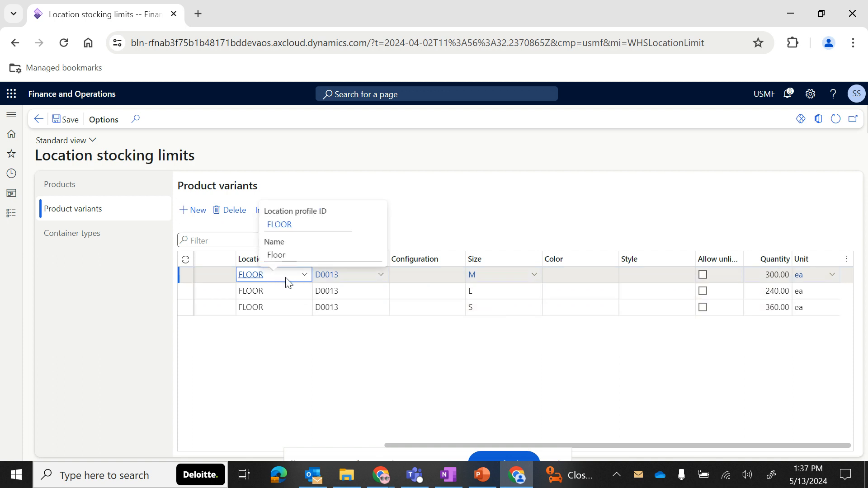
pyautogui.moveTo(348, 285)
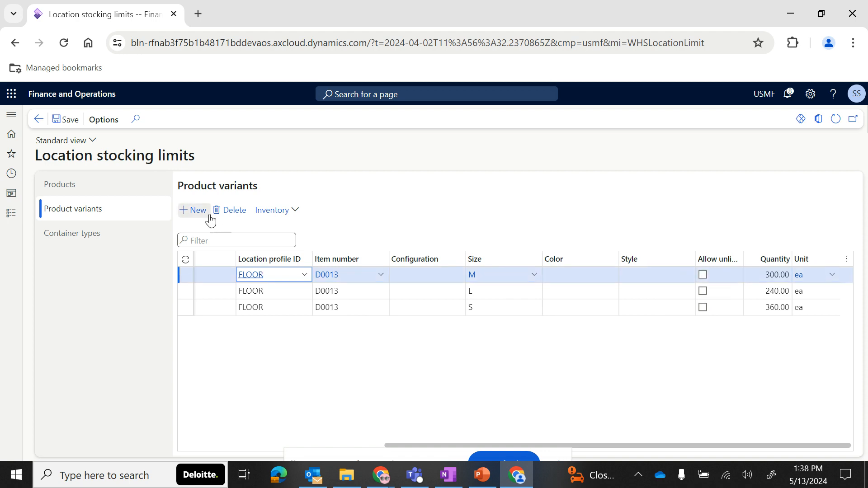
# - Create a new location type Cold Storage with the description Cold Storage
pyautogui.click(11, 215)
pyautogui.hscroll(4, 669, 296)
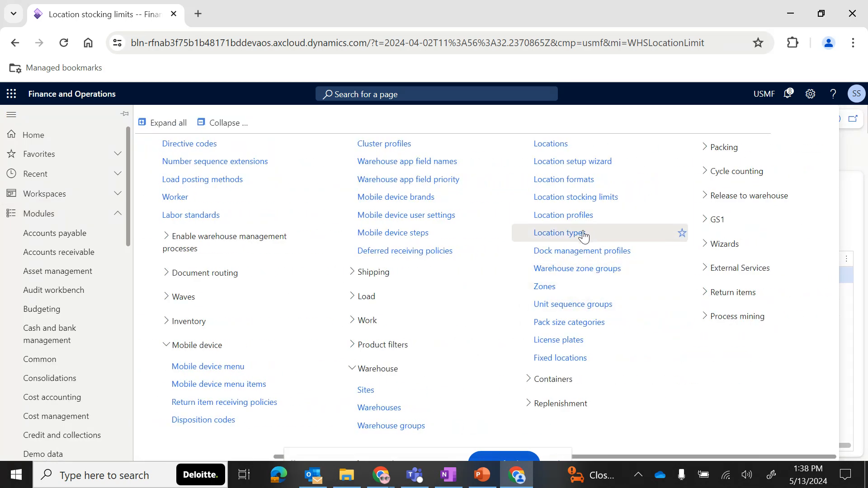
pyautogui.click(571, 242)
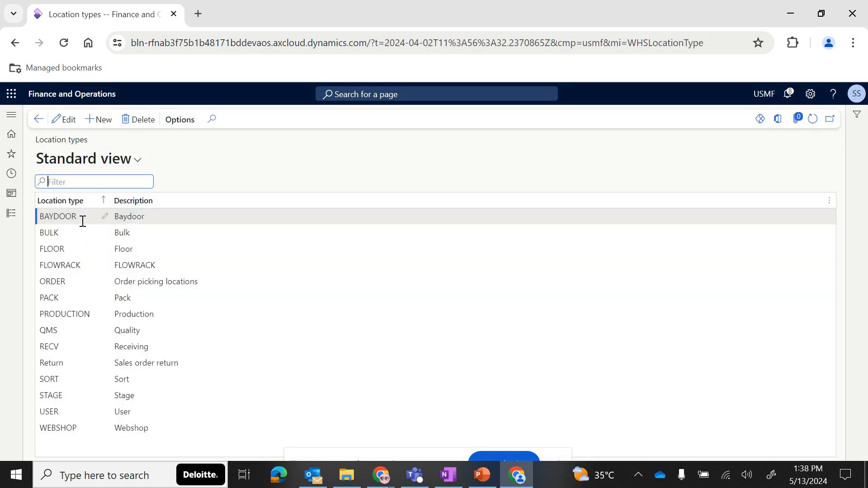
pyautogui.click(99, 118)
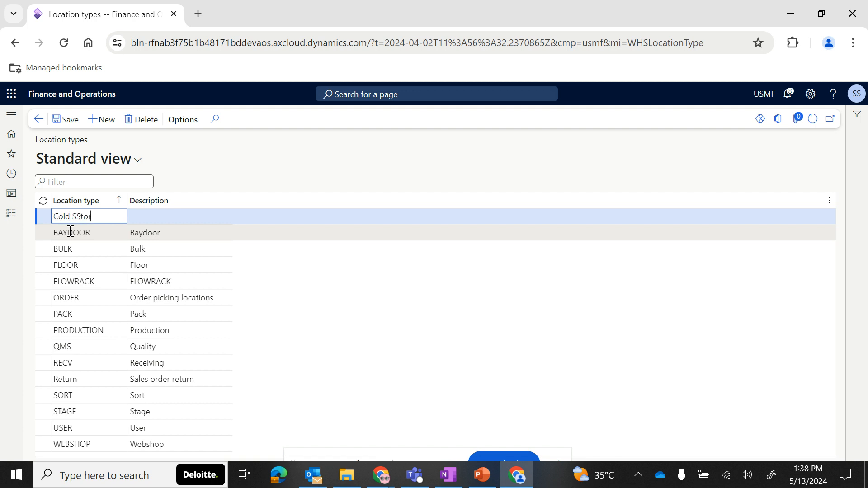
pyautogui.write('rage')
pyautogui.moveTo(102, 216); pyautogui.dragTo(39, 220)
pyautogui.hotkey('ctrl', 'c')
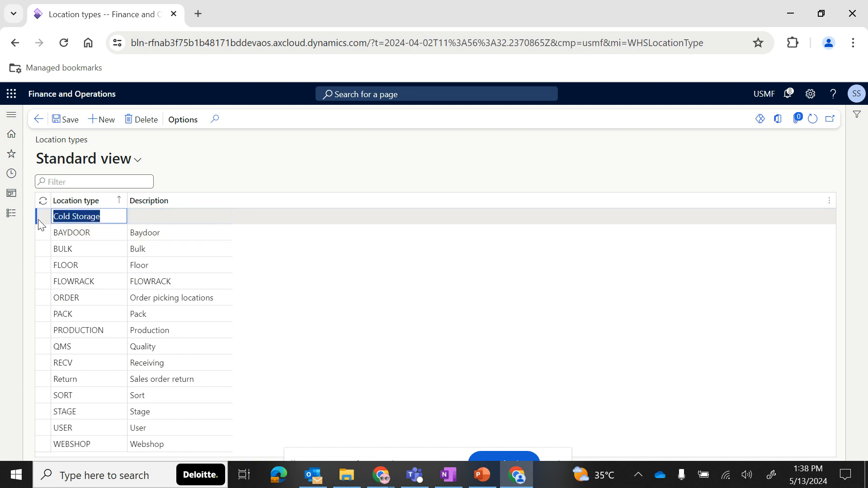
pyautogui.click(134, 217)
pyautogui.hotkey('ctrl', 'v')
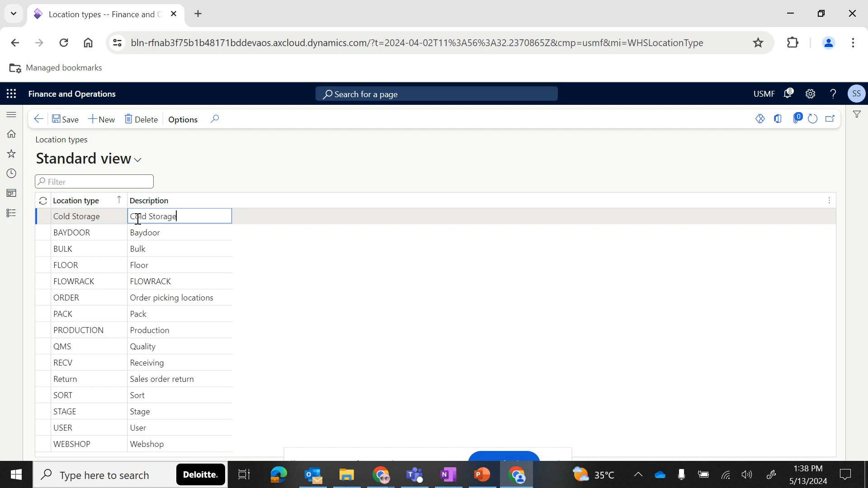
pyautogui.click(250, 176)
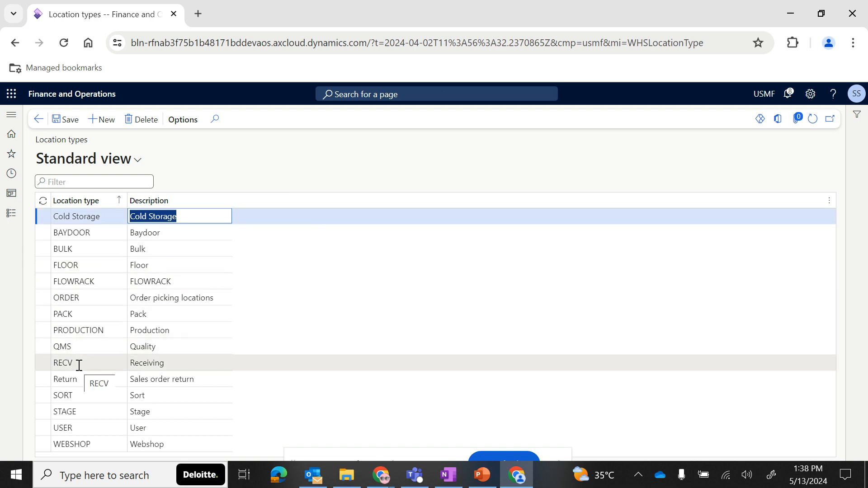
# - Open Warehouse management parameters and review the location types settings for staging, packing and final shipping
pyautogui.click(10, 217)
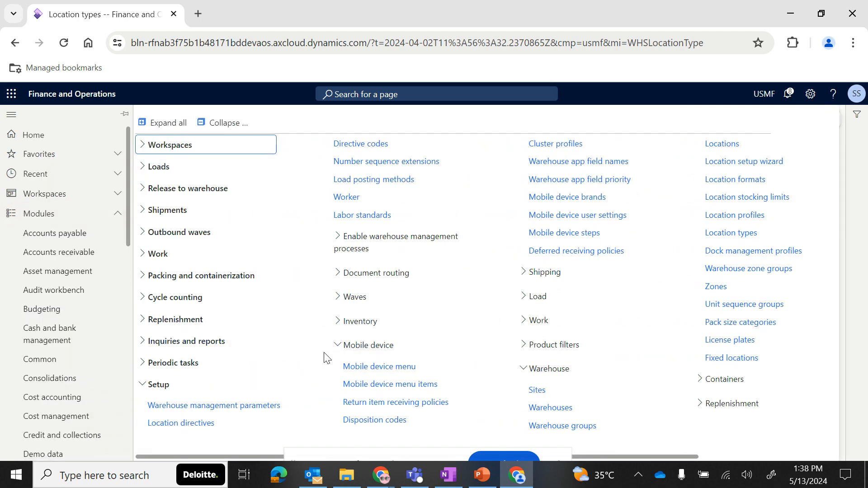
pyautogui.click(213, 405)
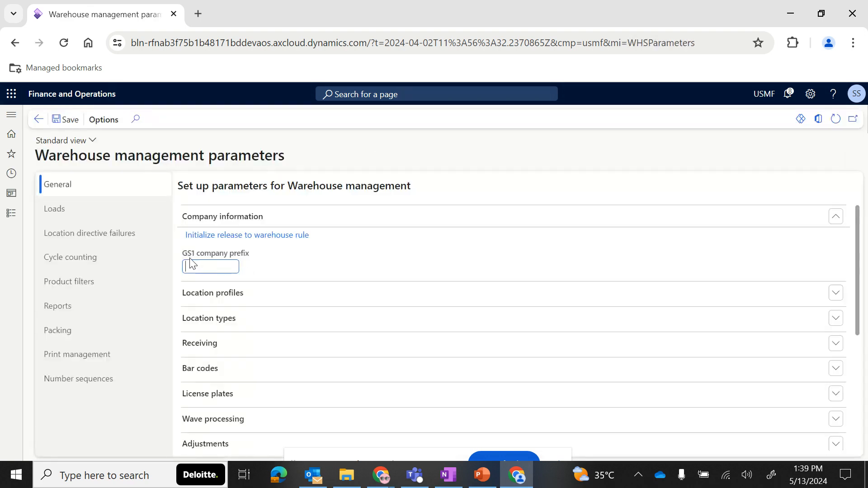
pyautogui.click(248, 325)
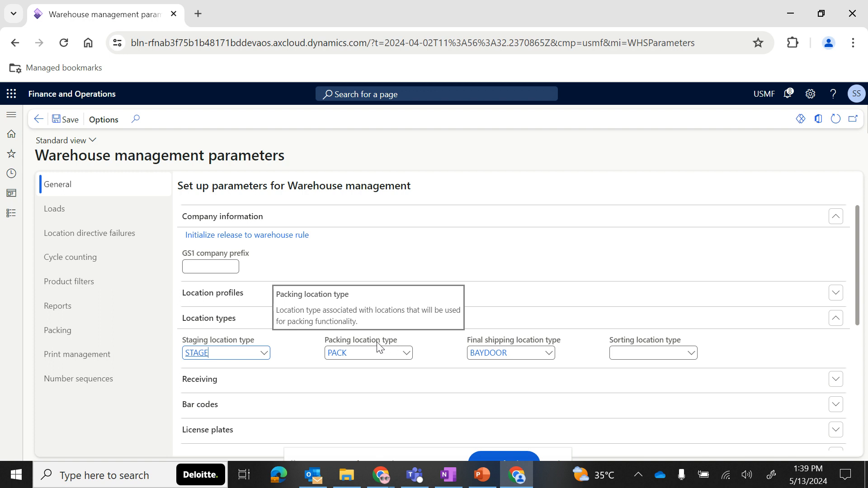
pyautogui.moveTo(560, 348)
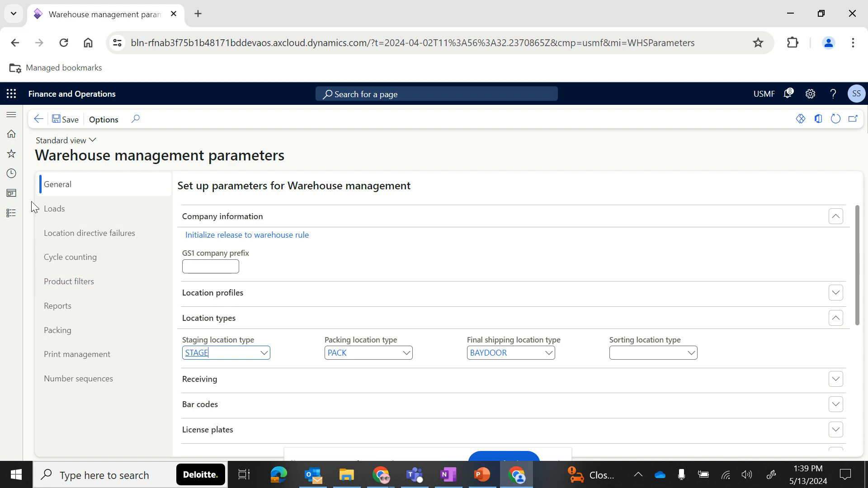
# - Open the Dock management profiles list
pyautogui.click(11, 217)
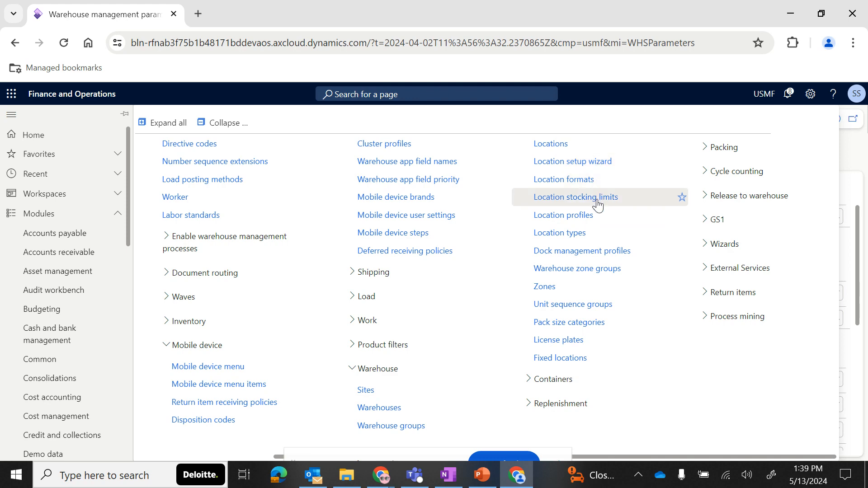
pyautogui.click(595, 258)
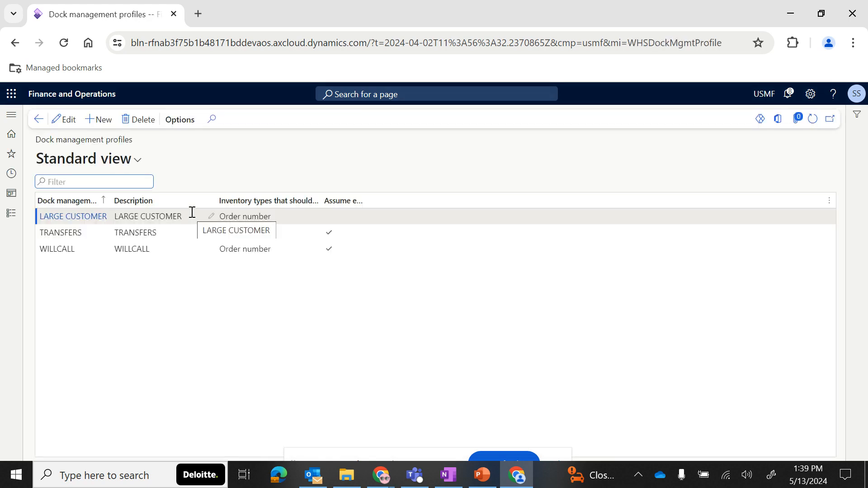
# - Widen the dock management profile columns to read their full headings
pyautogui.moveTo(112, 202); pyautogui.dragTo(136, 202)
pyautogui.moveTo(311, 204)
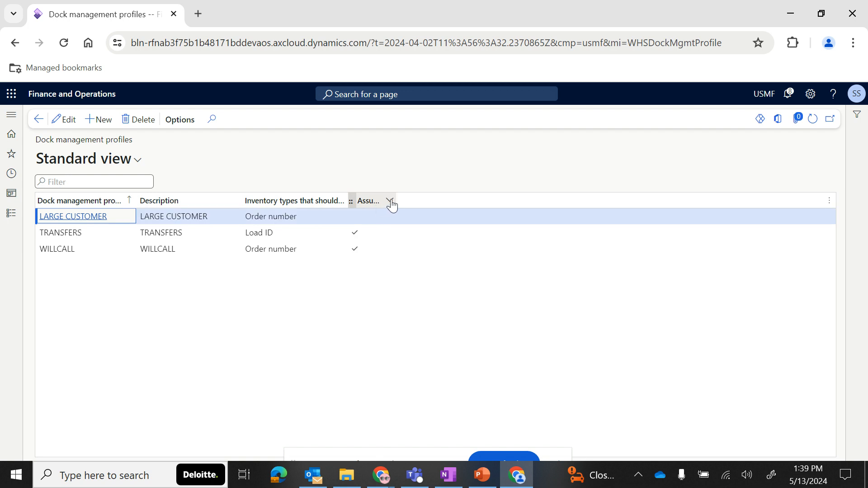
pyautogui.moveTo(391, 200); pyautogui.dragTo(460, 203)
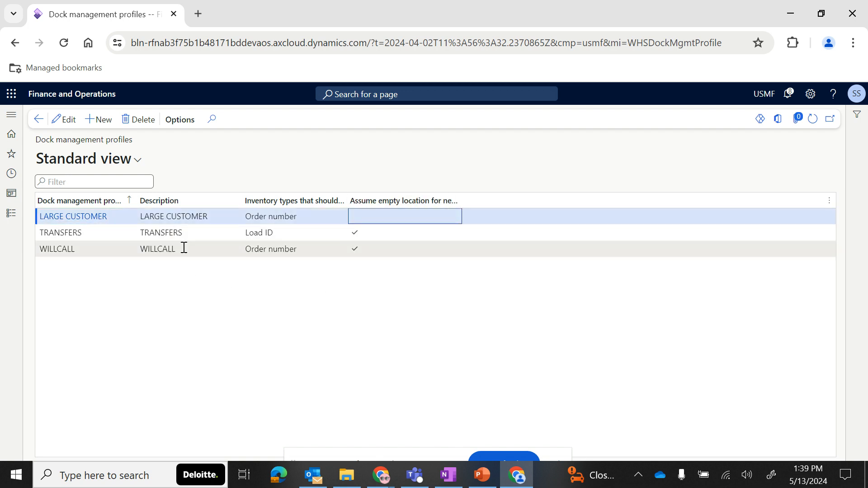
pyautogui.click(104, 126)
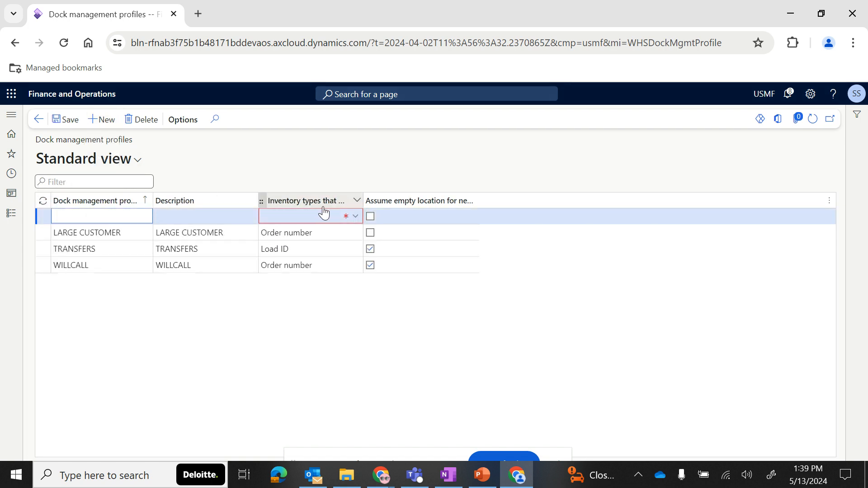
pyautogui.click(355, 217)
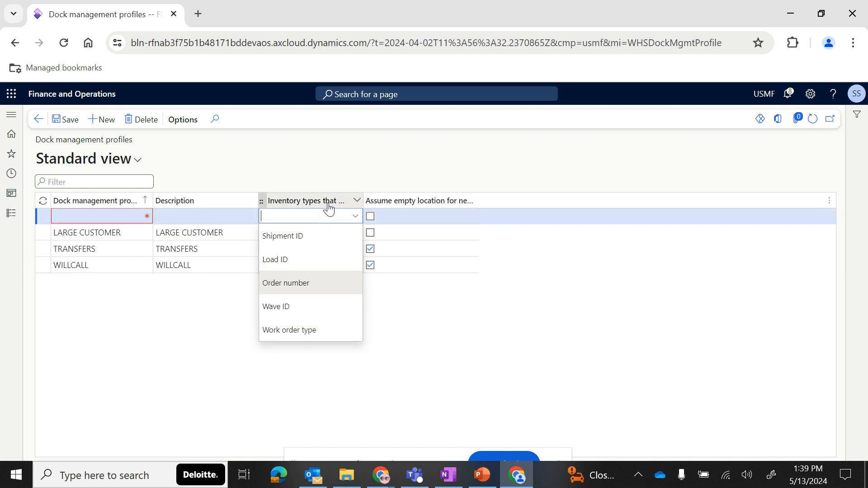
pyautogui.moveTo(329, 209)
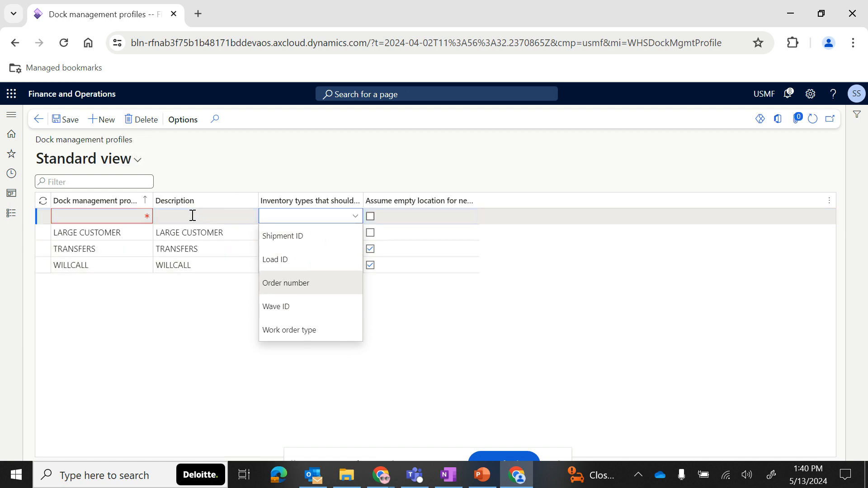
pyautogui.click(139, 135)
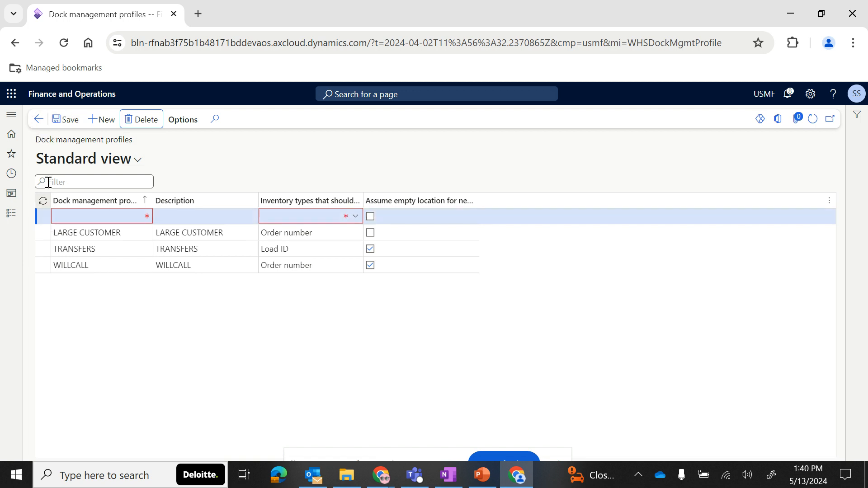
pyautogui.click(123, 121)
pyautogui.click(39, 119)
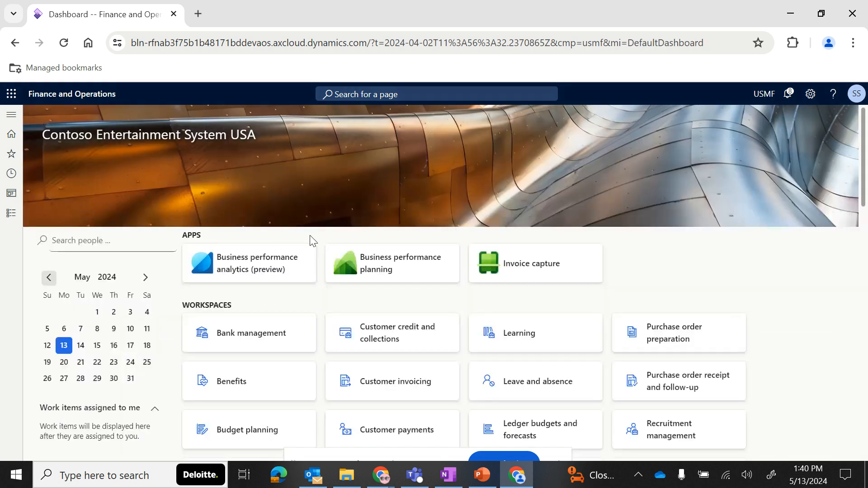
# - Open the Warehouse zone groups list and select the BULK group
pyautogui.click(11, 213)
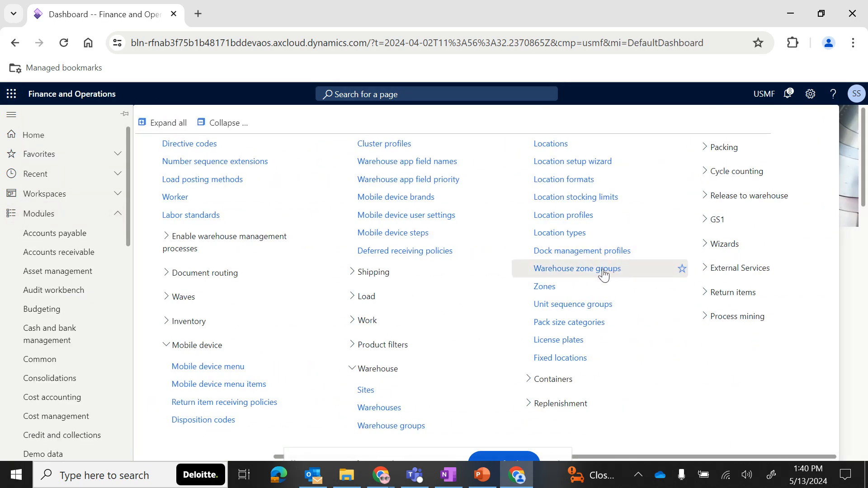
pyautogui.click(602, 271)
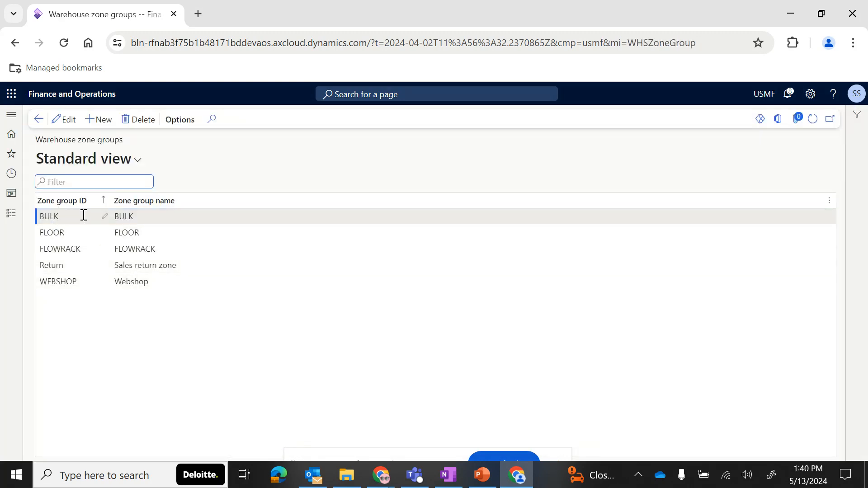
pyautogui.click(87, 219)
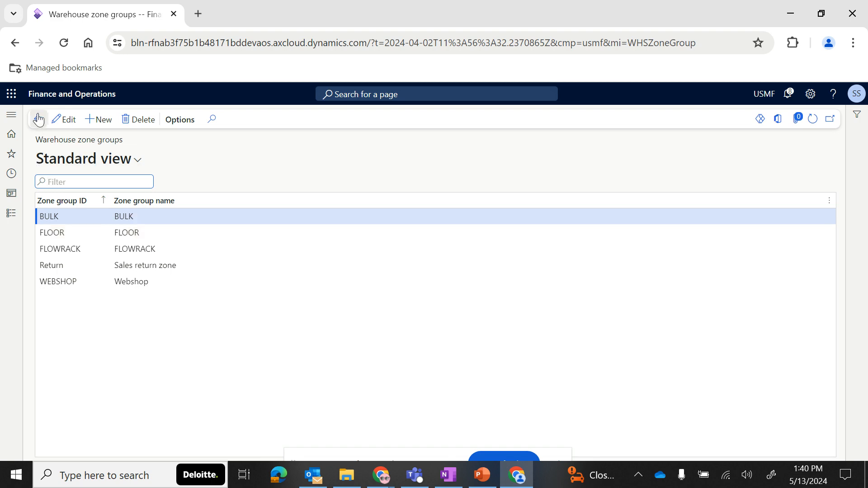
# - Open the Zones list from the warehouse management setup
pyautogui.click(11, 212)
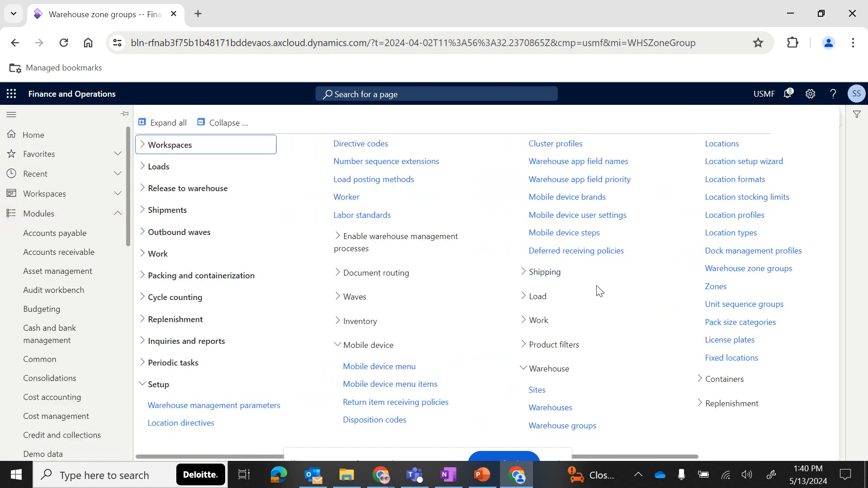
pyautogui.hscroll(5, 599, 289)
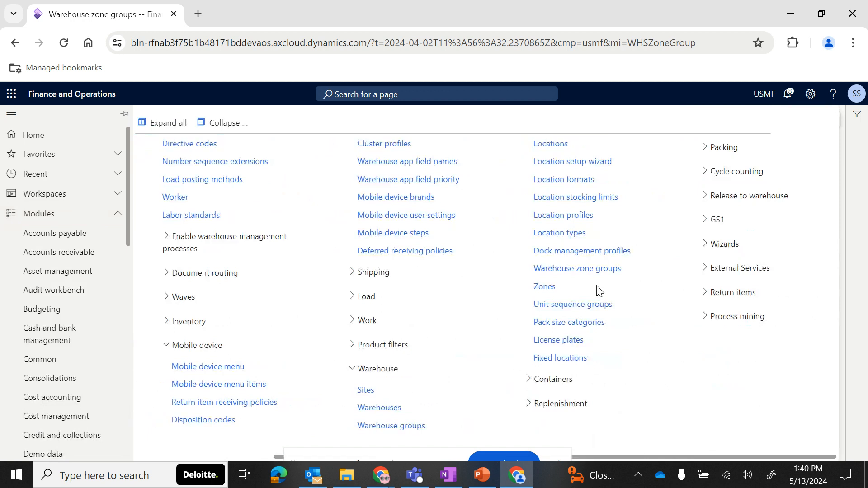
pyautogui.click(562, 274)
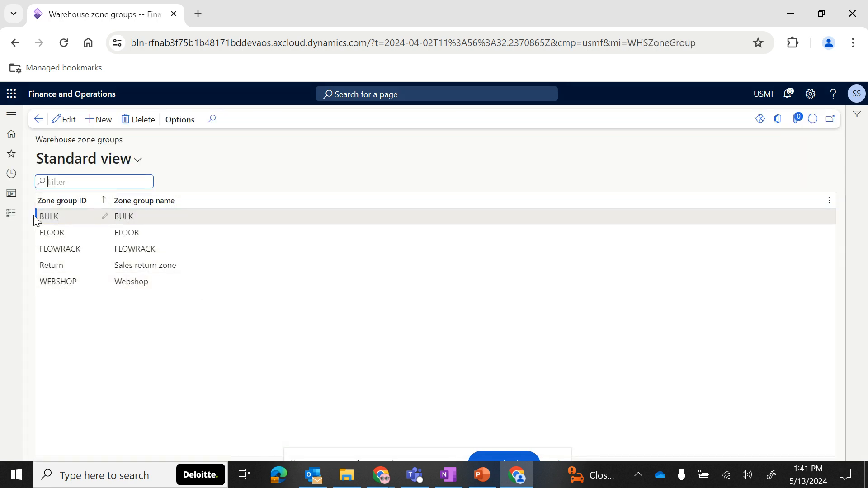
pyautogui.click(10, 214)
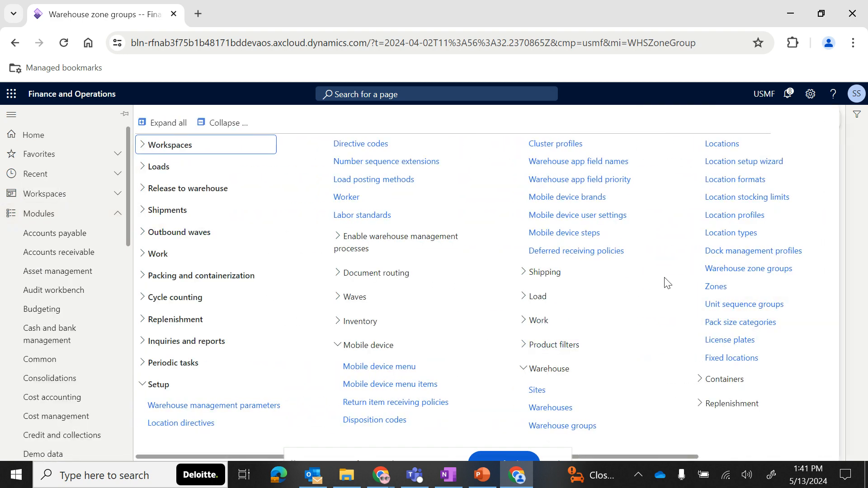
pyautogui.click(716, 287)
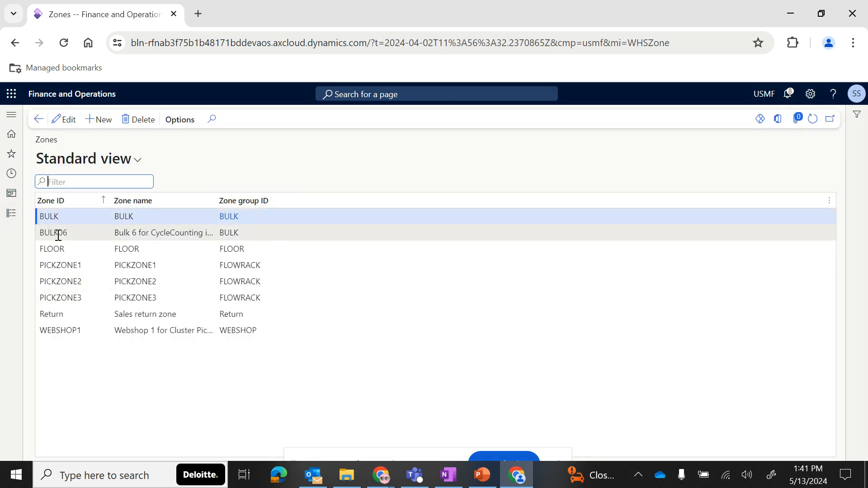
# - Open Fixed locations and review the product and product variant location assignments
pyautogui.click(11, 216)
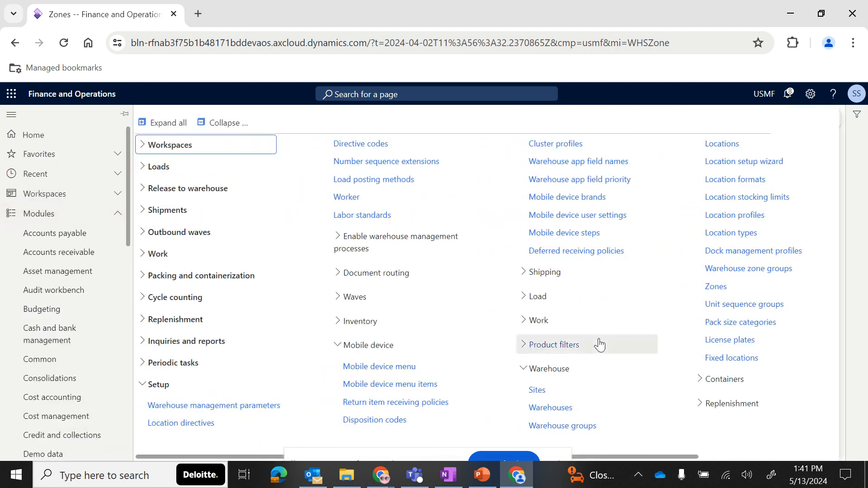
pyautogui.hscroll(3, 601, 345)
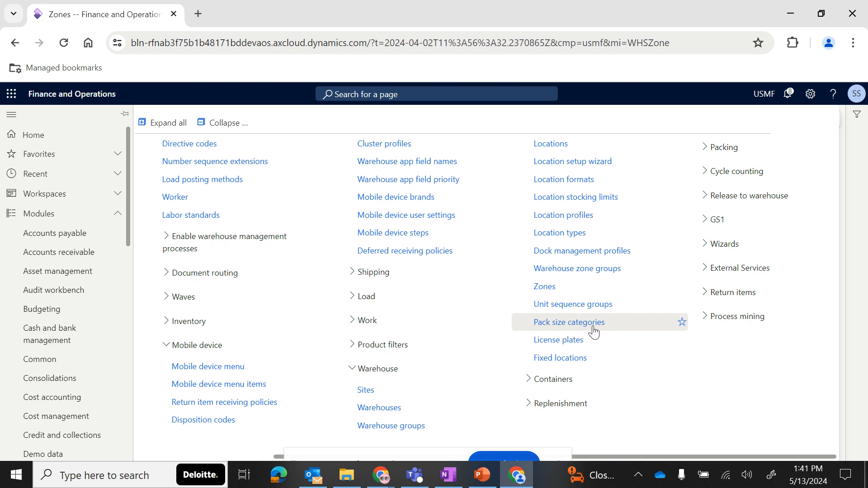
pyautogui.hscroll(-3, 466, 359)
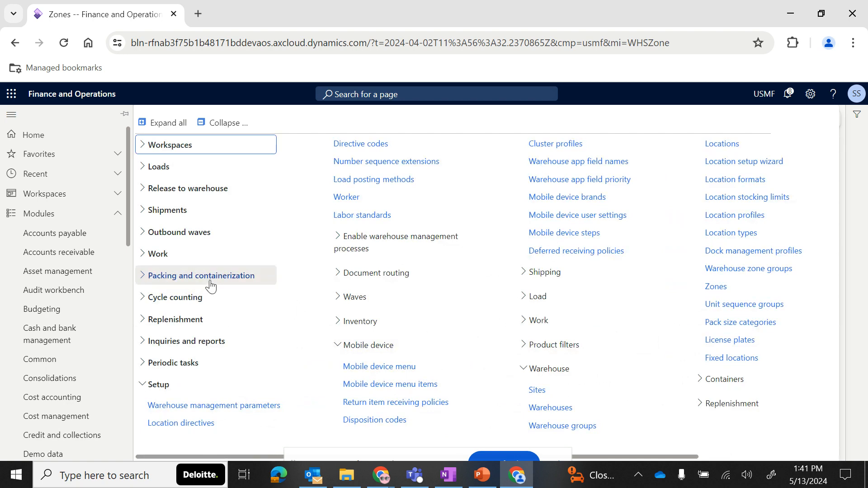
pyautogui.hscroll(3, 591, 380)
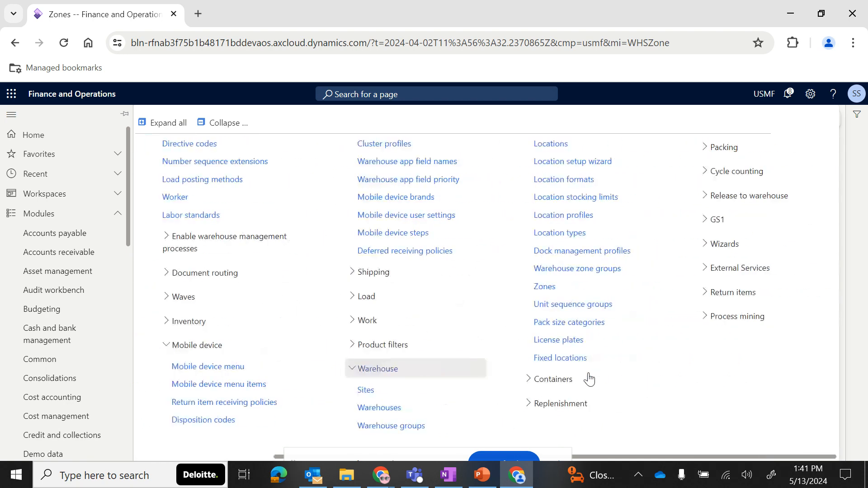
pyautogui.click(561, 359)
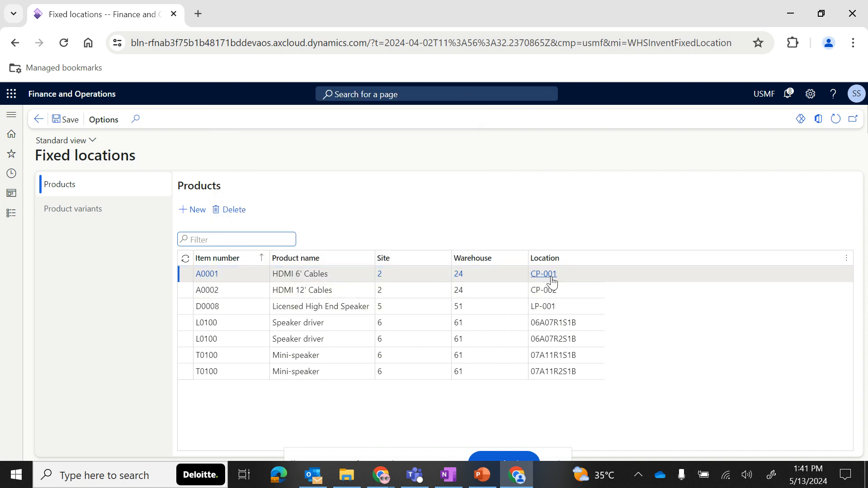
pyautogui.moveTo(552, 282)
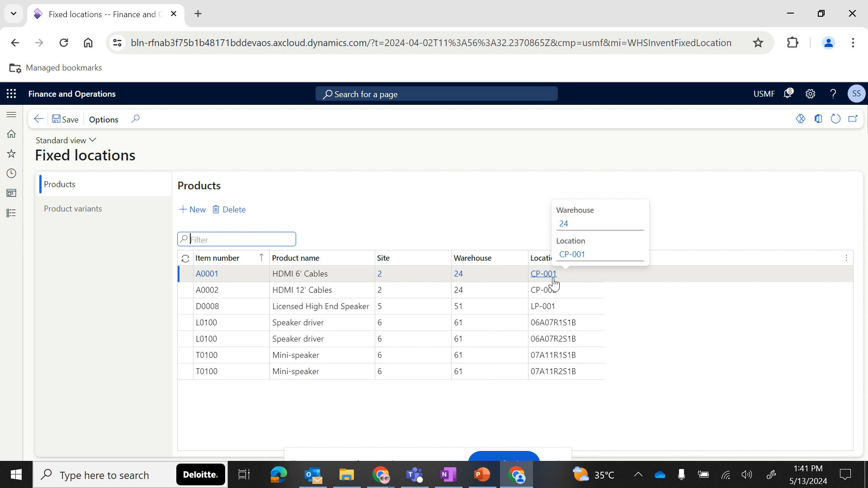
pyautogui.click(68, 216)
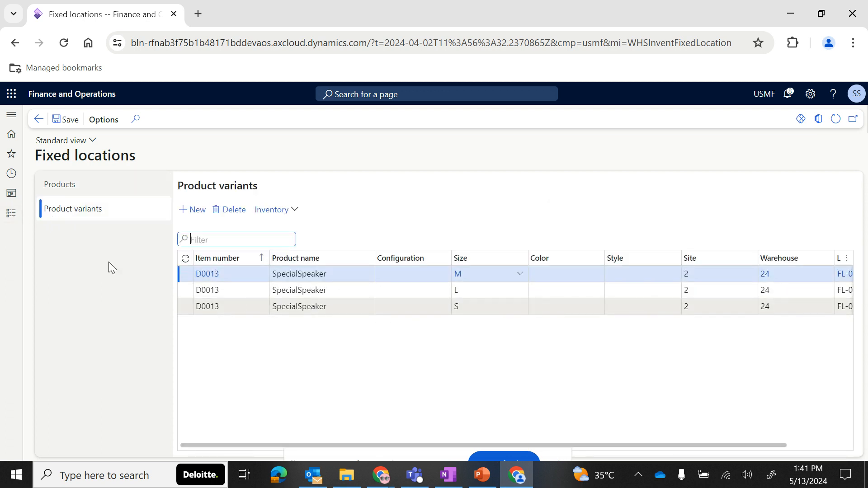
# - Open the BAYDOOR location profile for editing and select its location format field
pyautogui.click(10, 214)
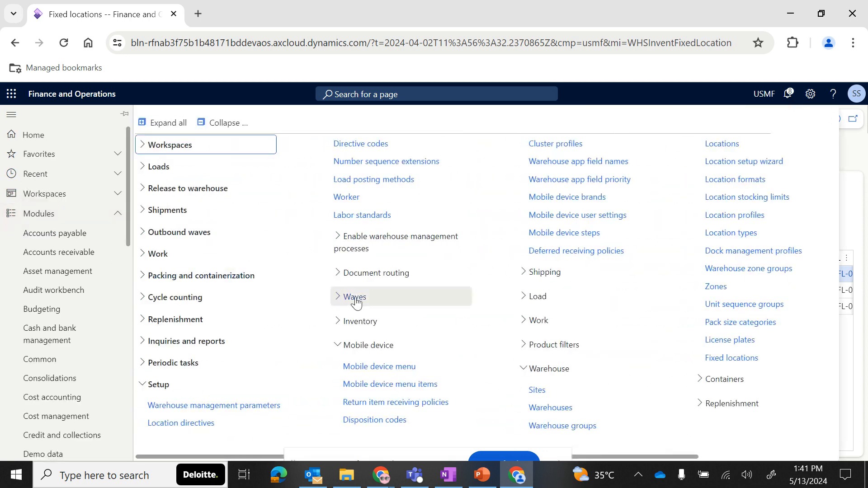
pyautogui.hscroll(3, 398, 296)
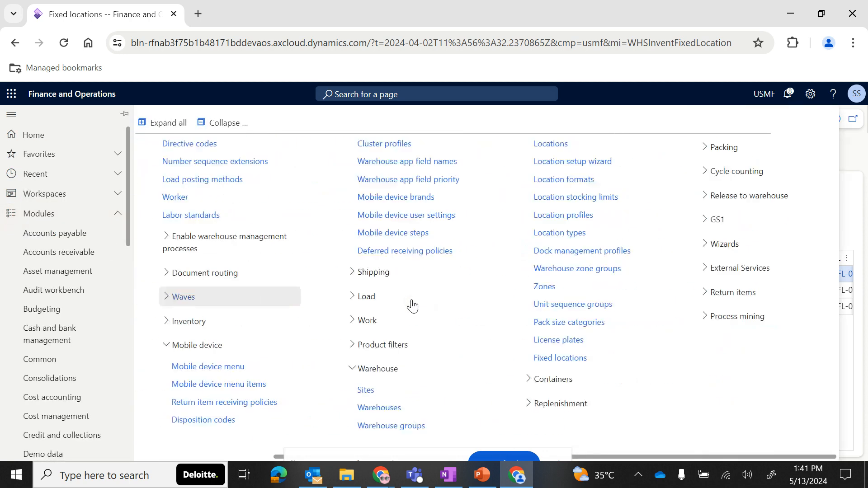
pyautogui.click(577, 216)
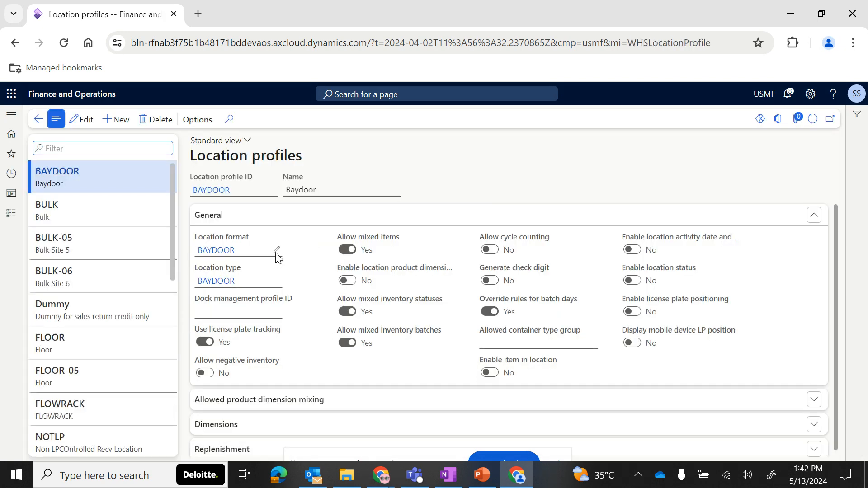
pyautogui.click(279, 255)
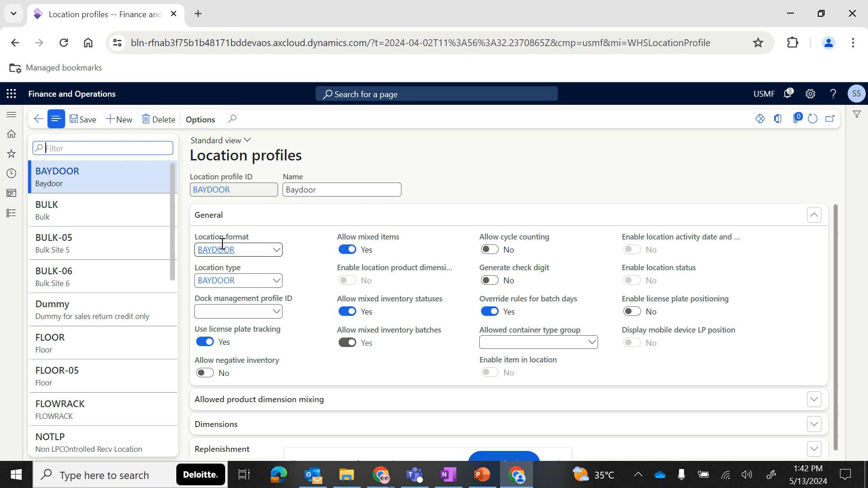
pyautogui.click(251, 248)
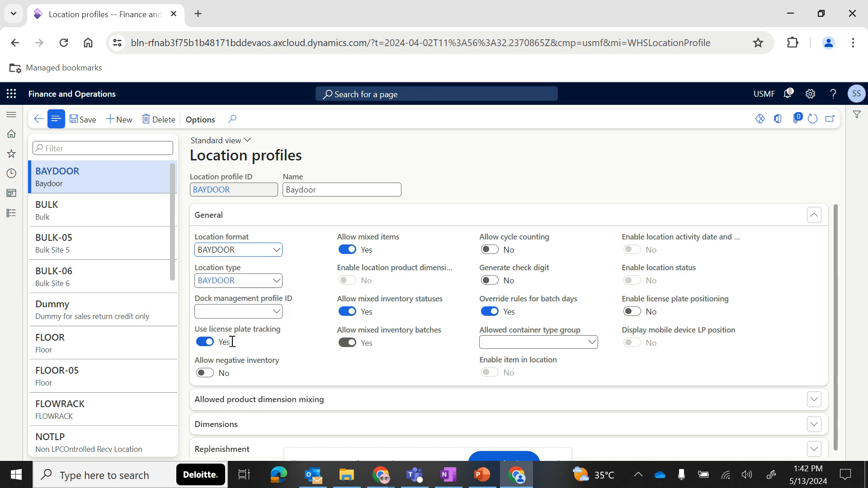
# - Expand Allowed product dimension mixing and set Allow mixed items to No for the BAYDOOR profile
pyautogui.moveTo(230, 367)
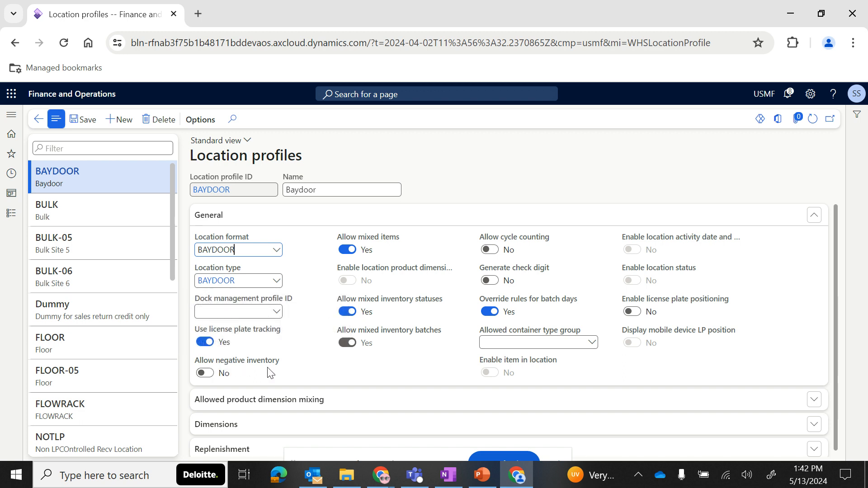
pyautogui.moveTo(375, 238)
pyautogui.moveTo(411, 270)
pyautogui.scroll(-1, 388, 294)
pyautogui.click(338, 401)
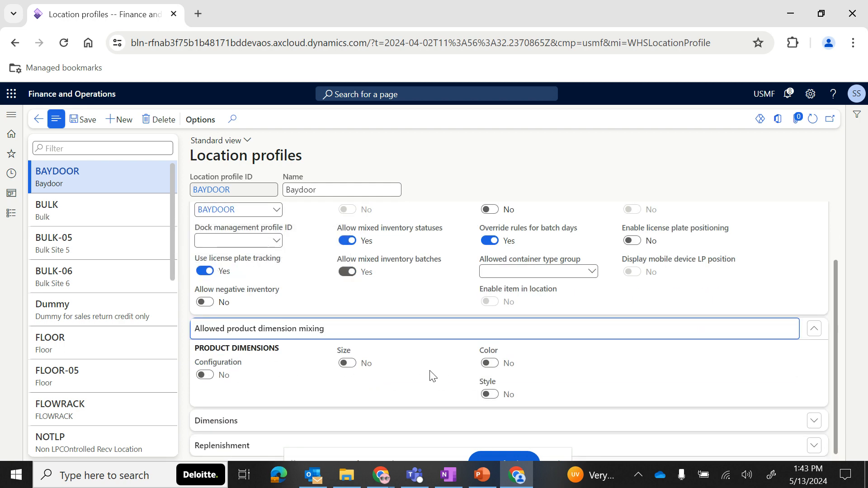
pyautogui.scroll(2, 410, 330)
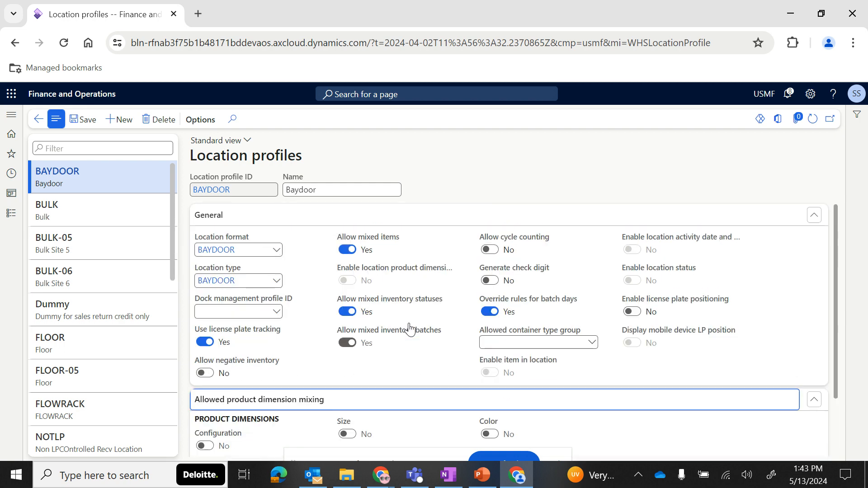
pyautogui.click(347, 250)
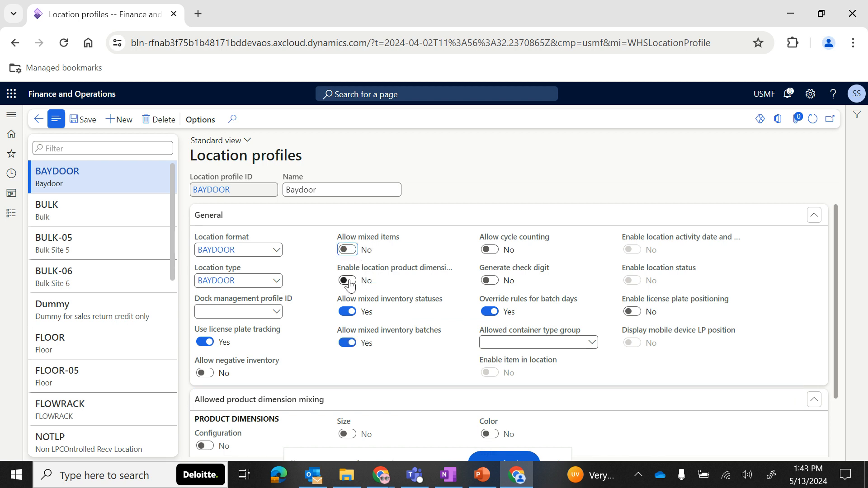
# - Switch Enable location product dimensions on and back off for the BAYDOOR profile
pyautogui.click(349, 283)
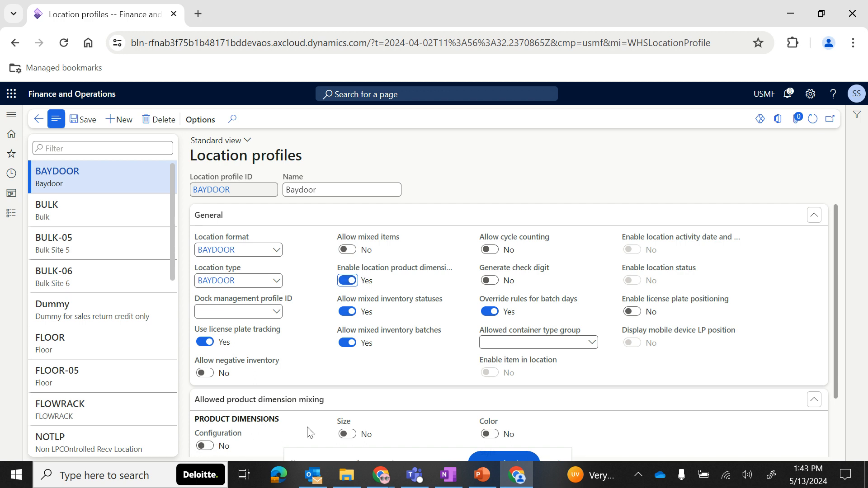
pyautogui.click(348, 282)
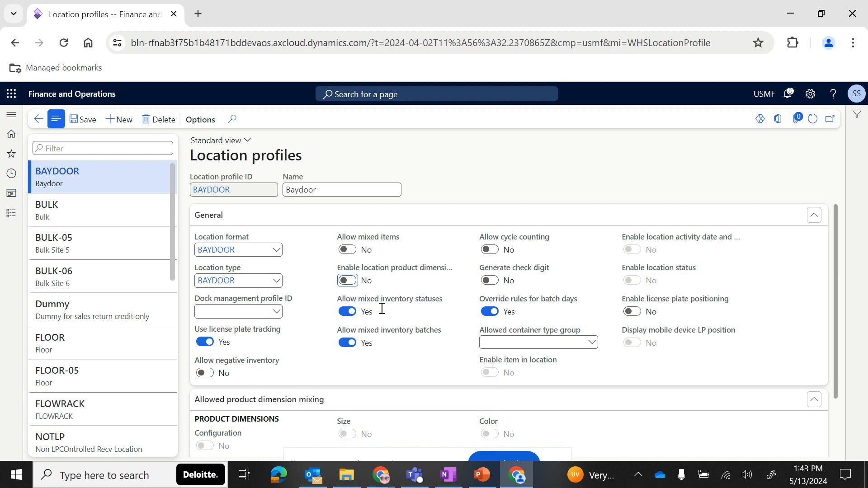
pyautogui.scroll(-1, 403, 319)
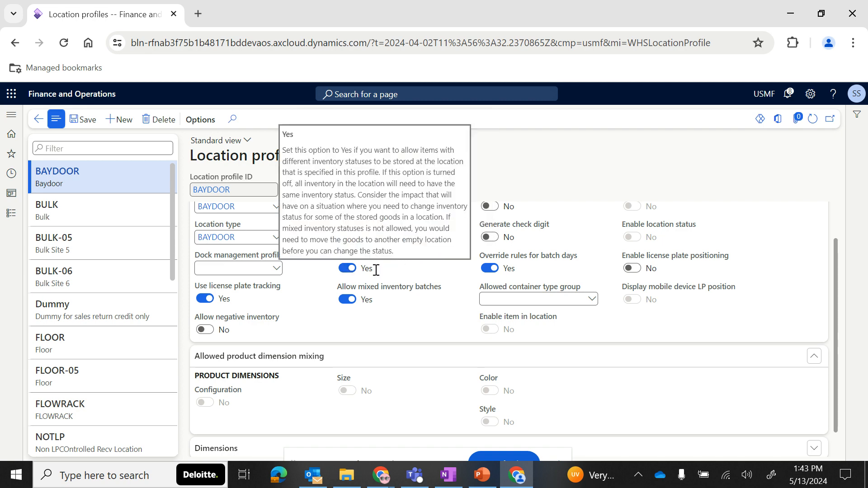
pyautogui.moveTo(423, 295)
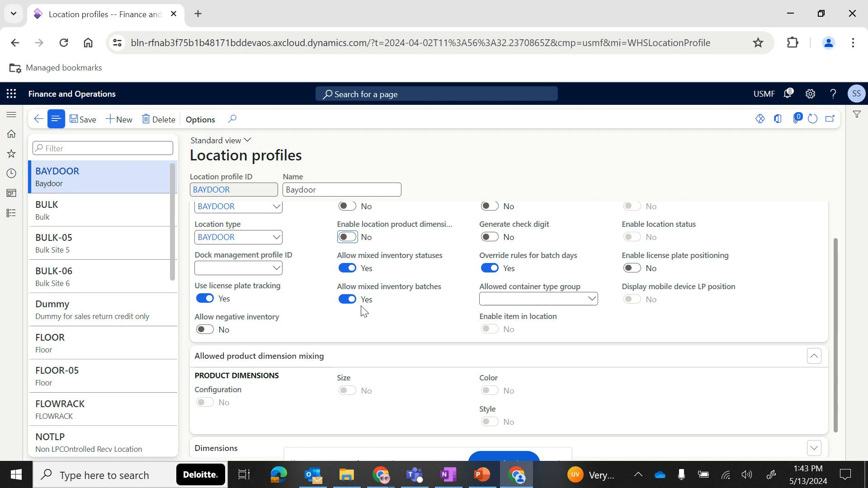
# - Review the BAYDOOR profile's General settings and expand its Dimensions section
pyautogui.scroll(1, 423, 310)
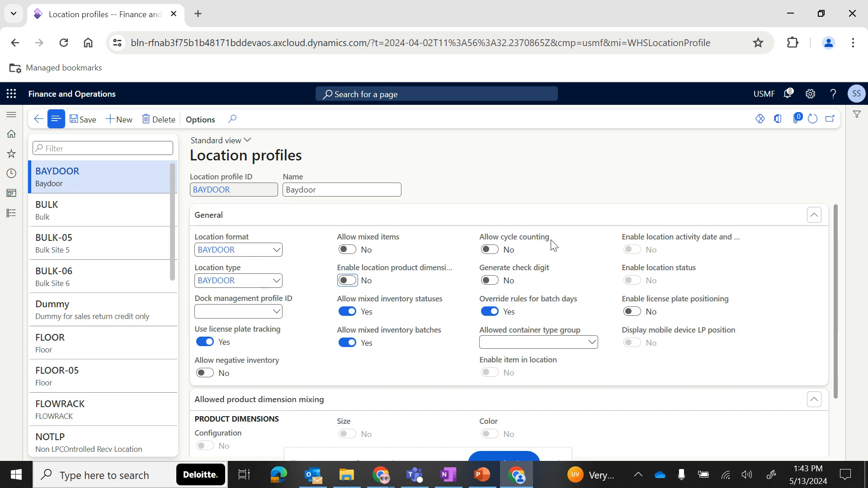
pyautogui.moveTo(523, 245)
pyautogui.moveTo(518, 277)
pyautogui.moveTo(513, 311)
pyautogui.moveTo(549, 308)
pyautogui.scroll(-2, 420, 374)
pyautogui.scroll(-2, 421, 375)
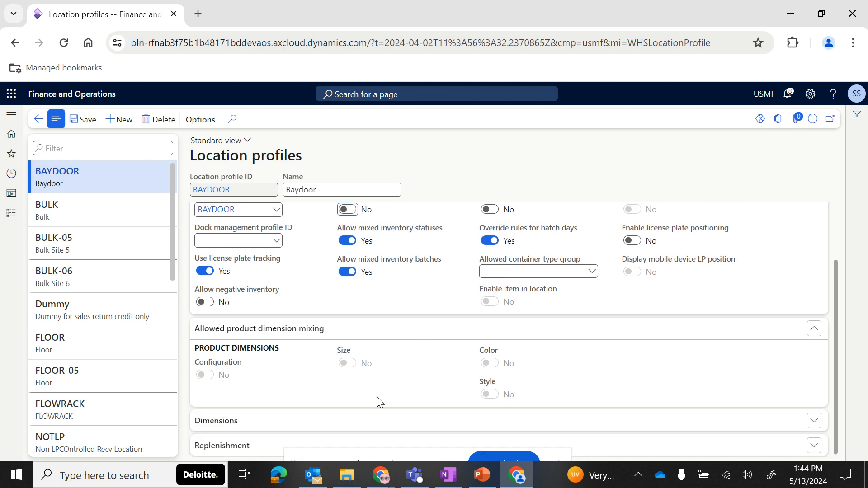
pyautogui.click(341, 425)
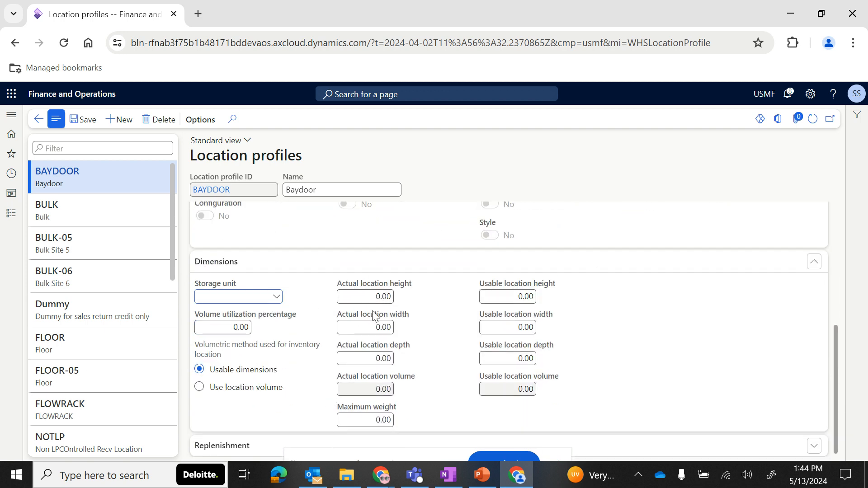
pyautogui.click(483, 476)
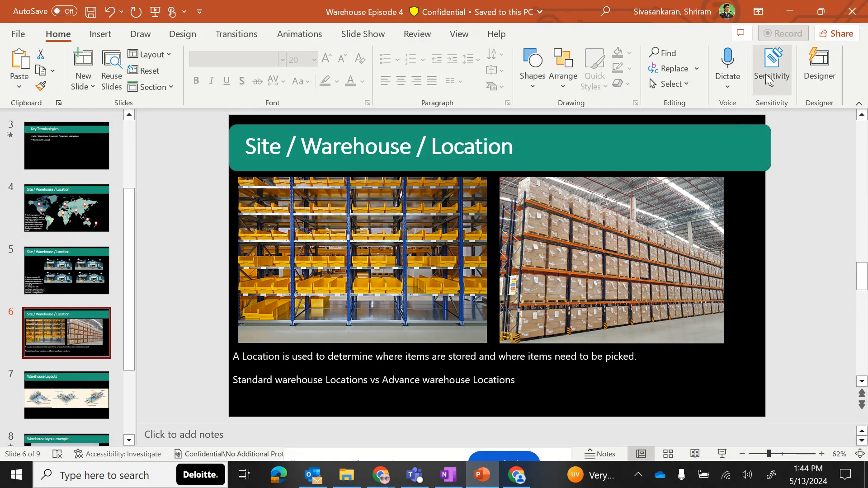
pyautogui.click(790, 14)
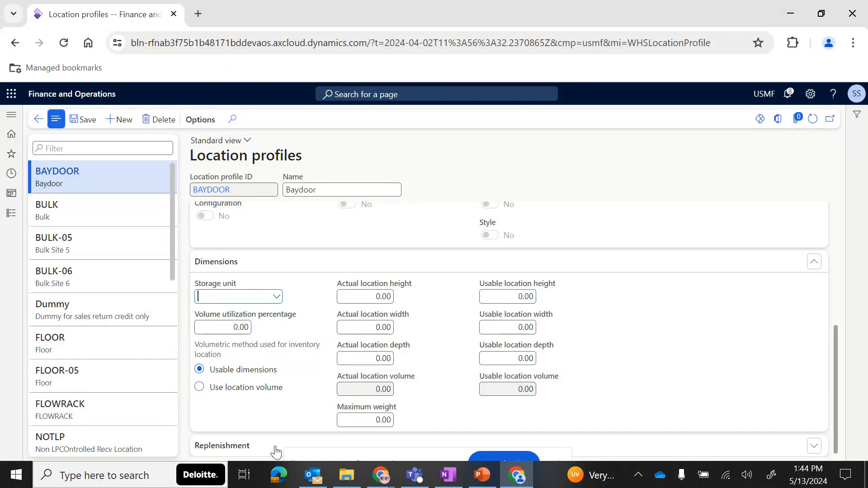
# - Expand Replenishment for the BAYDOOR profile, enable Exceed location capacity, and set the work availability threshold type to Percent
pyautogui.click(250, 449)
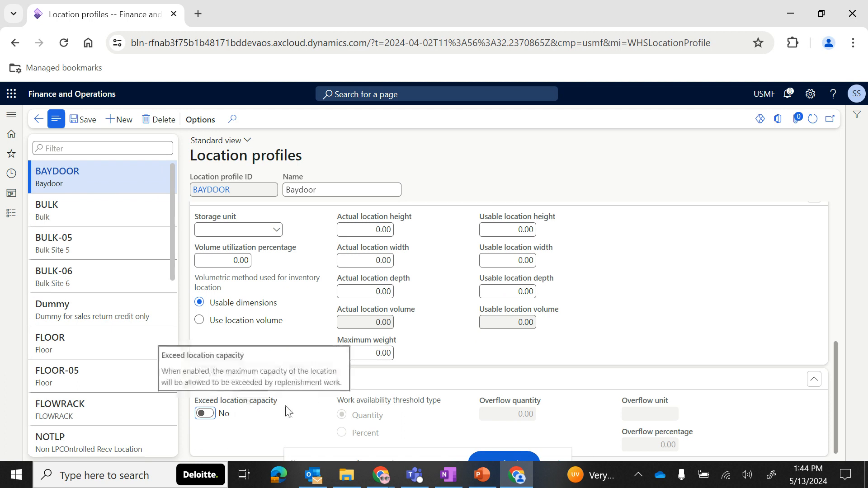
pyautogui.click(204, 413)
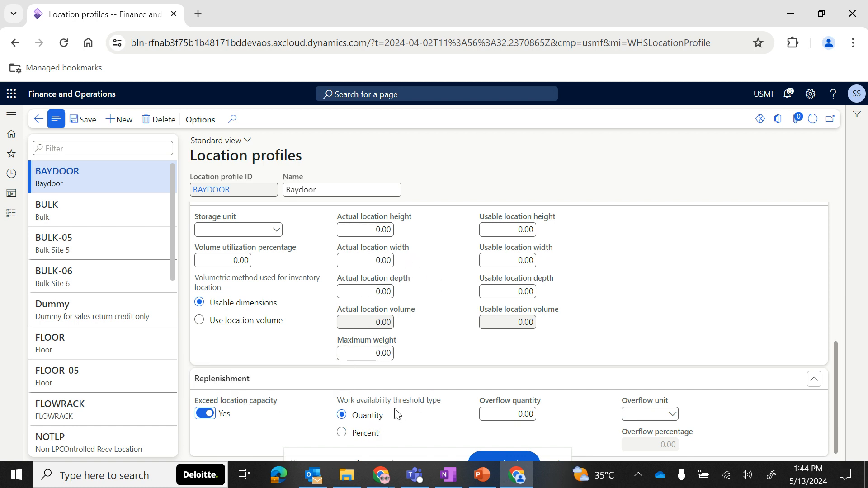
pyautogui.click(519, 414)
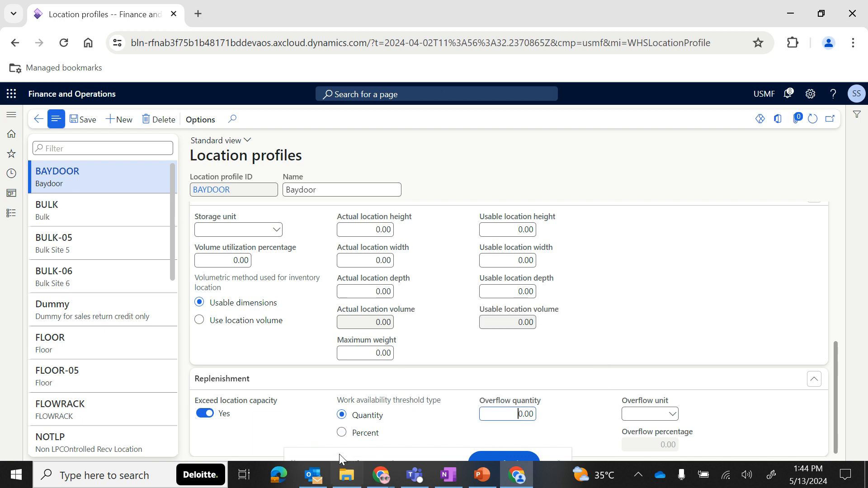
pyautogui.click(341, 434)
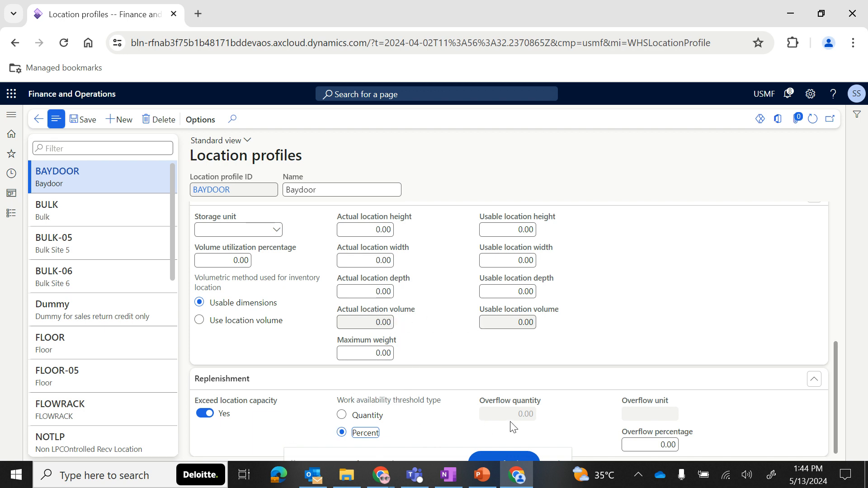
# - Switch to the Warehouse Episode 4 presentation in PowerPoint on the Site / Warehouse / Location slide
pyautogui.click(482, 475)
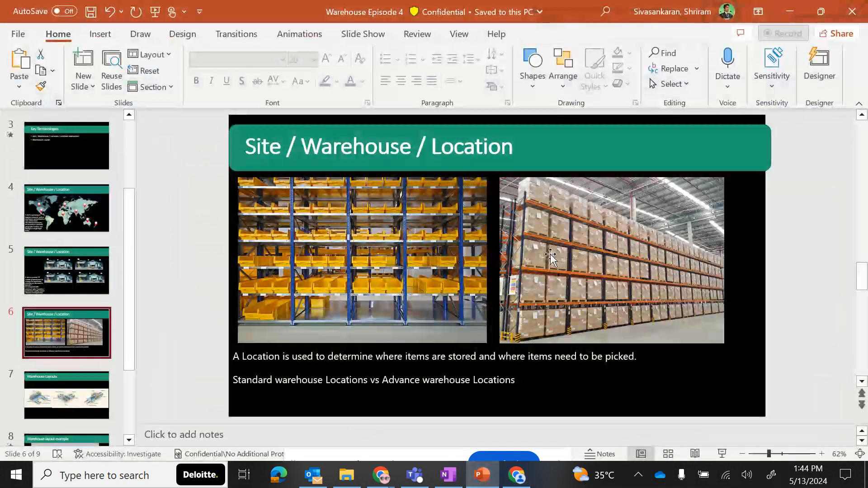